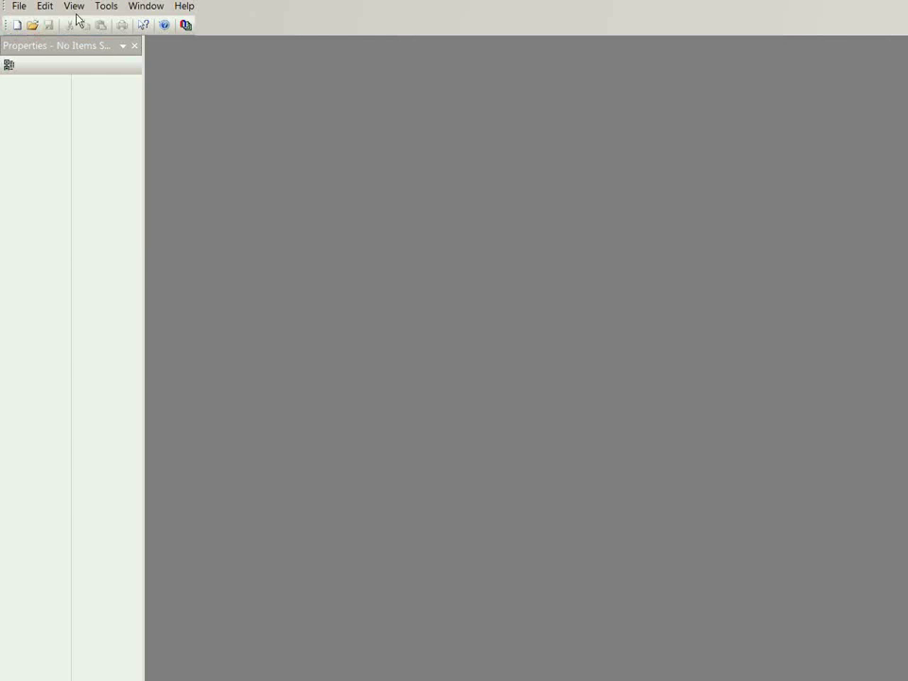
Step: Create a new problem named windows, shortening its folder path to D:\users
click(18, 10)
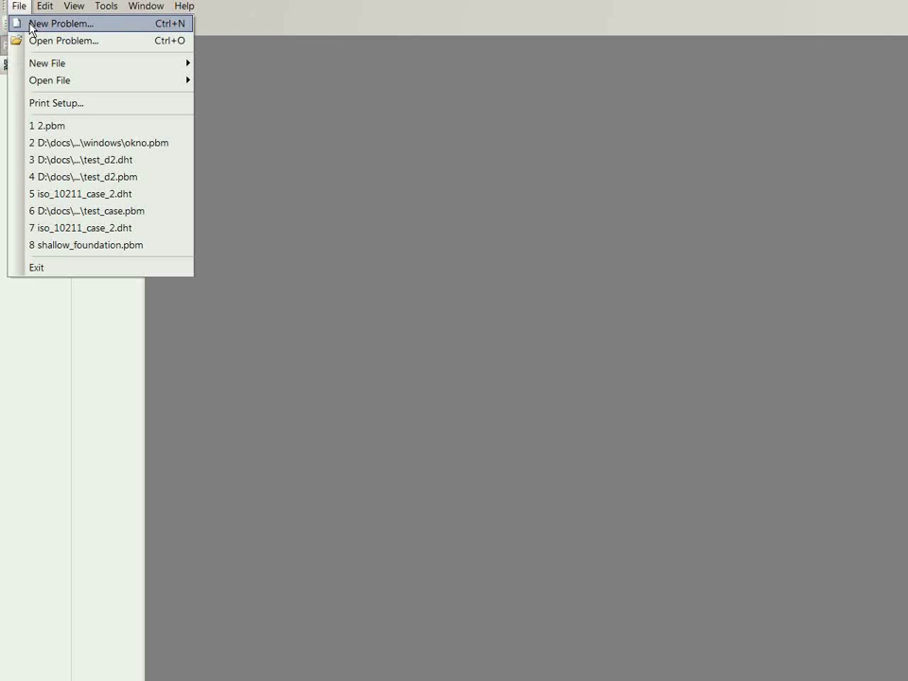
click(31, 24)
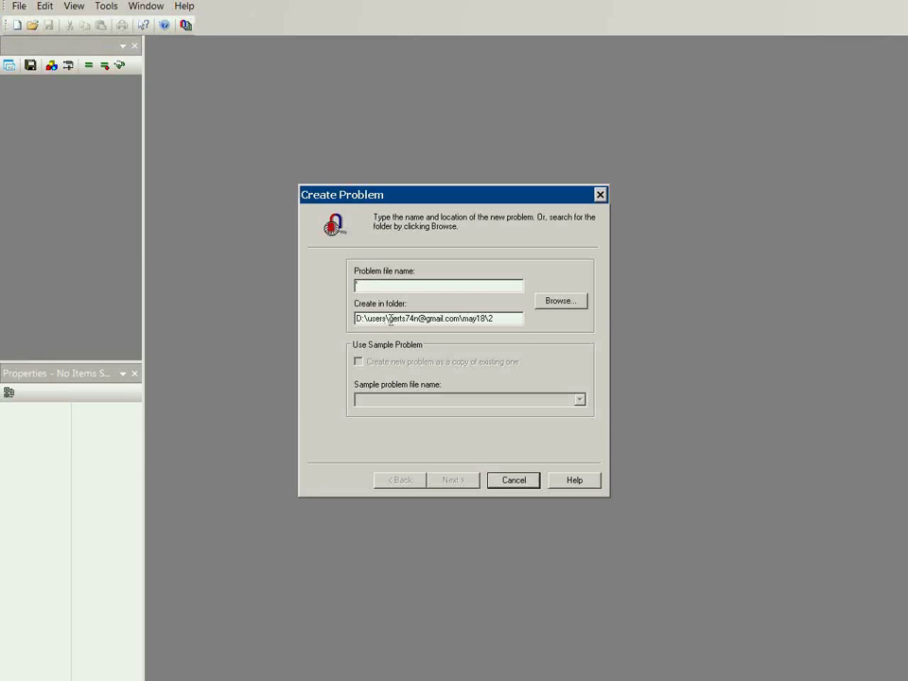
drag(516, 318, 390, 317)
key(Delete)
click(369, 286)
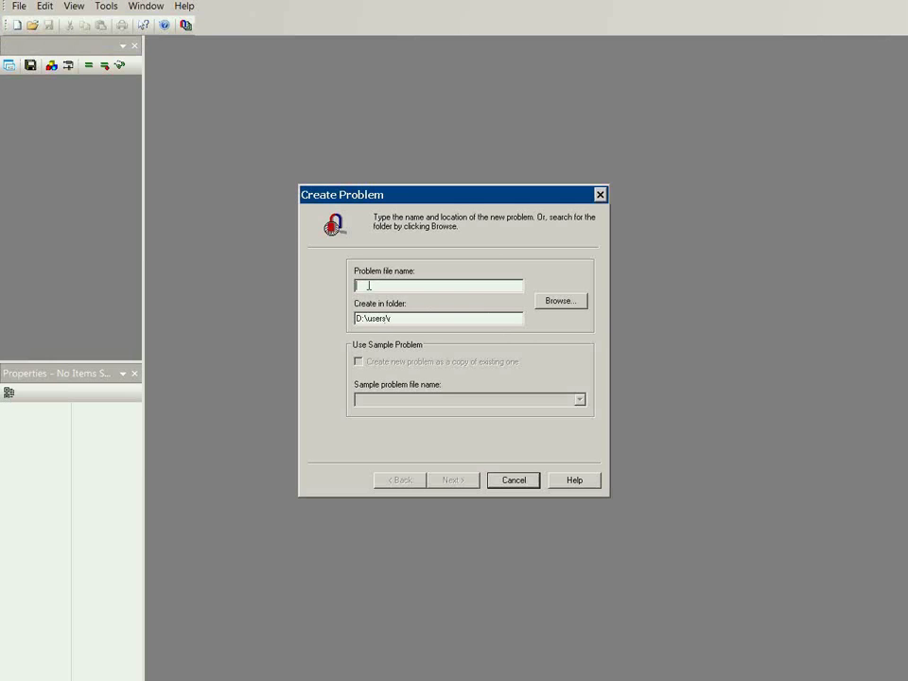
text(w)
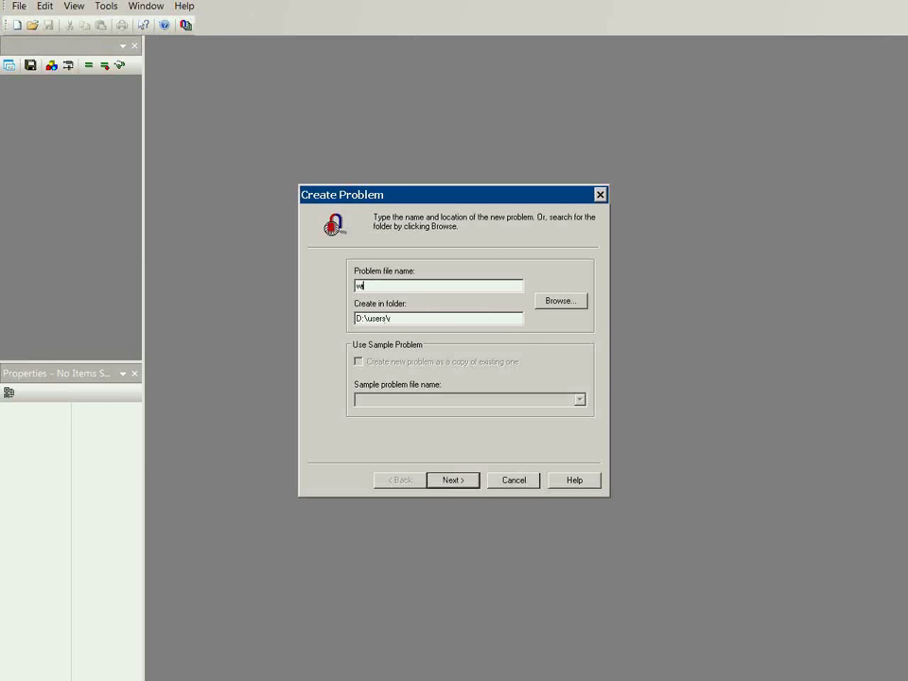
text(indows)
click(452, 480)
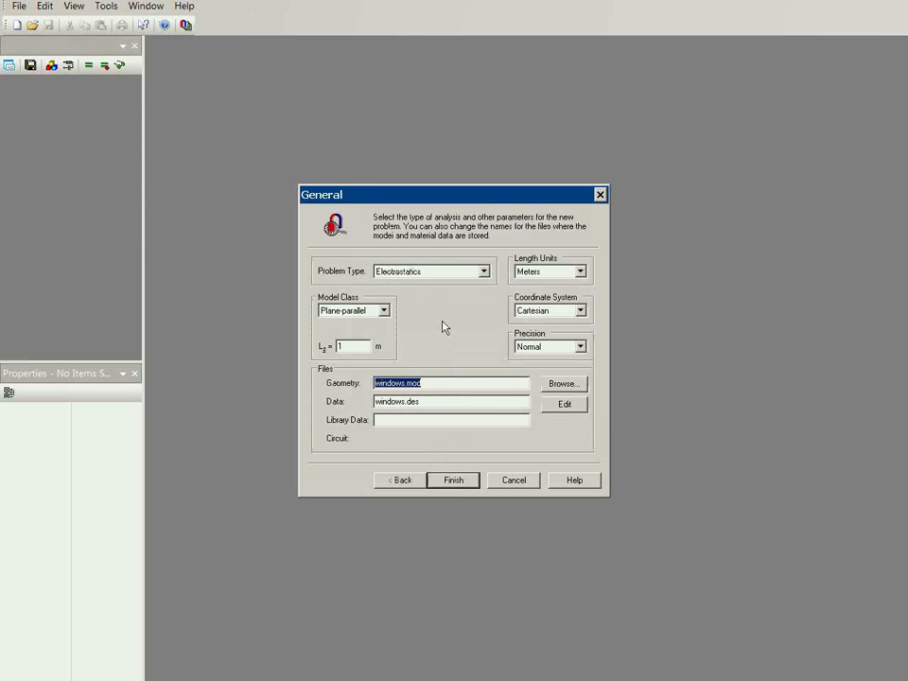
Step: Set the problem type to Steady-State Heat Transfer and finish creating the problem
click(448, 269)
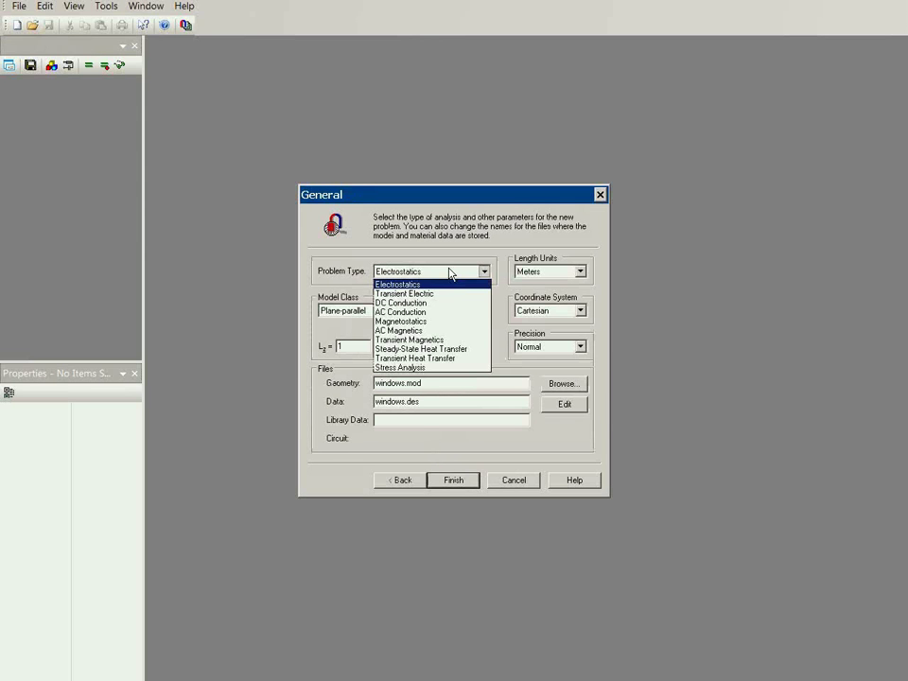
click(454, 349)
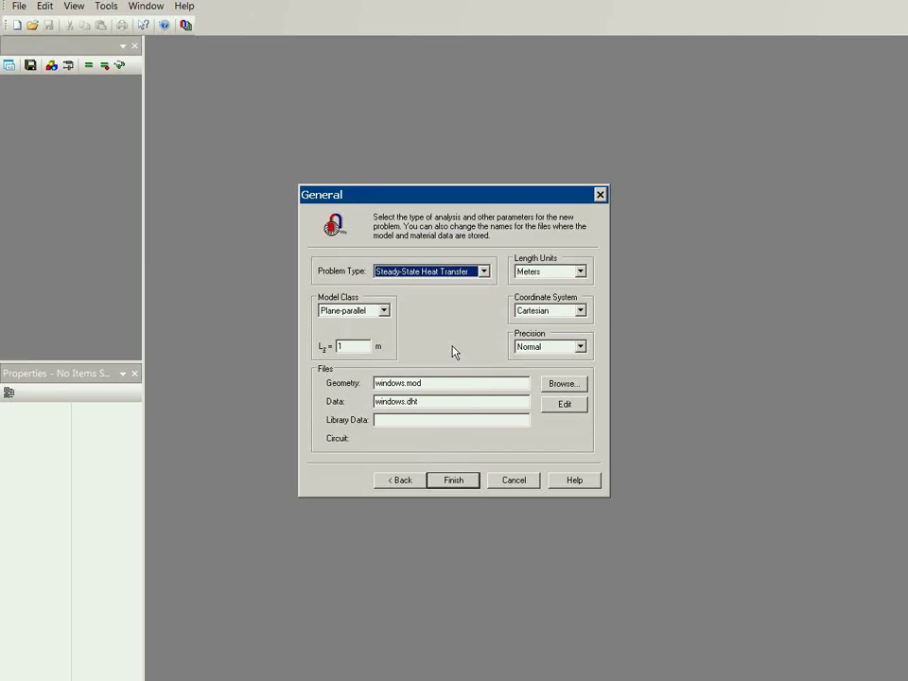
click(456, 481)
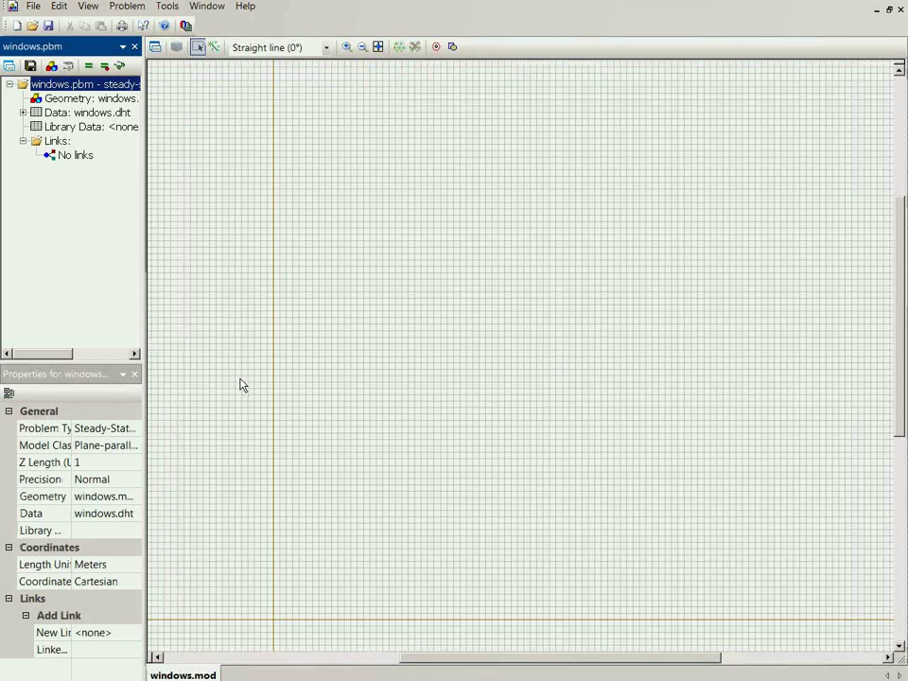
Step: Import the wall1.dxf drawing from the windows folder into the geometry model
click(341, 304)
click(32, 7)
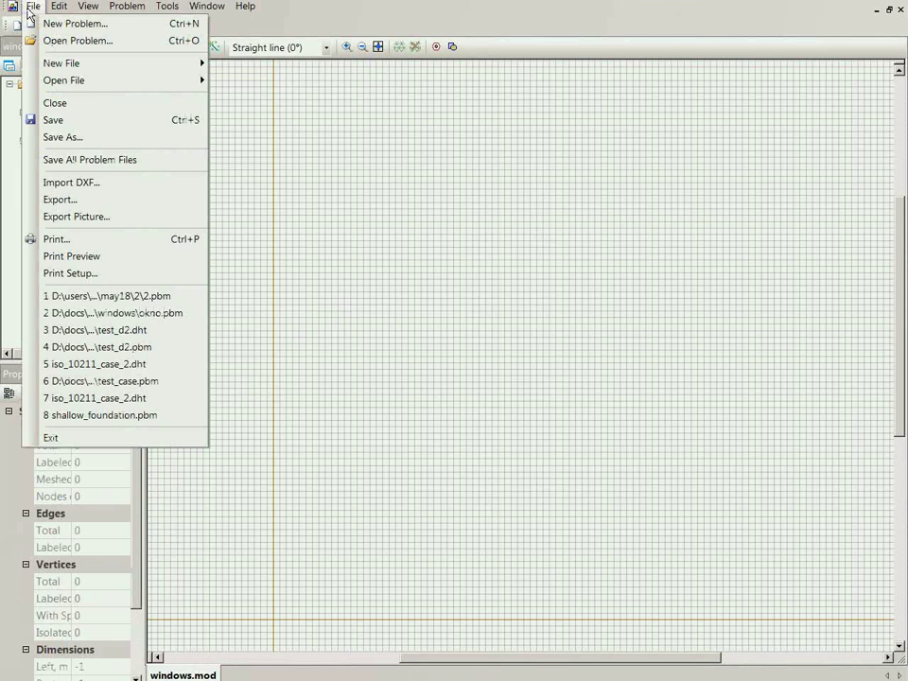
click(66, 186)
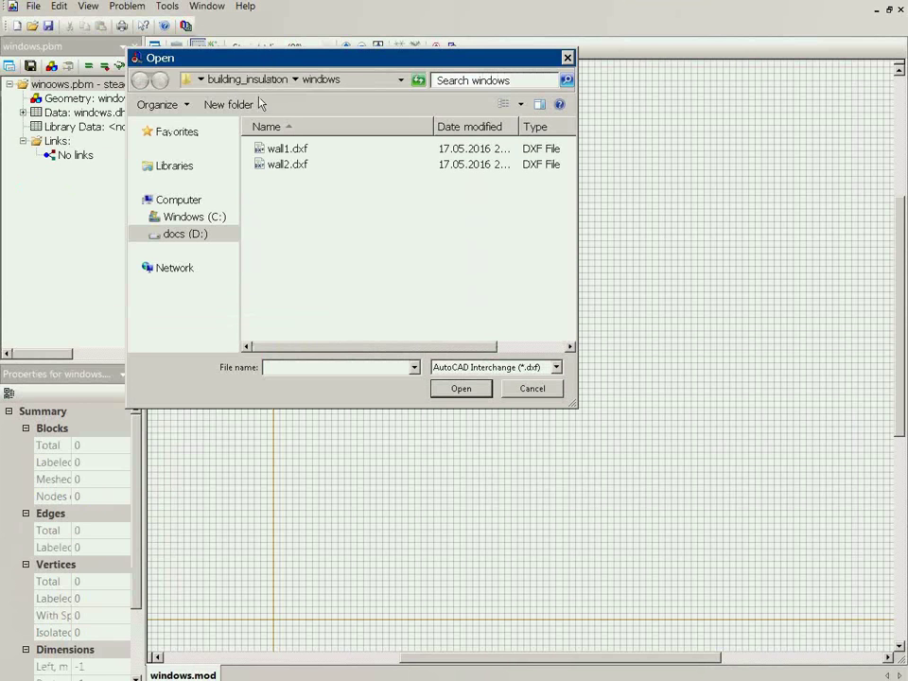
click(282, 152)
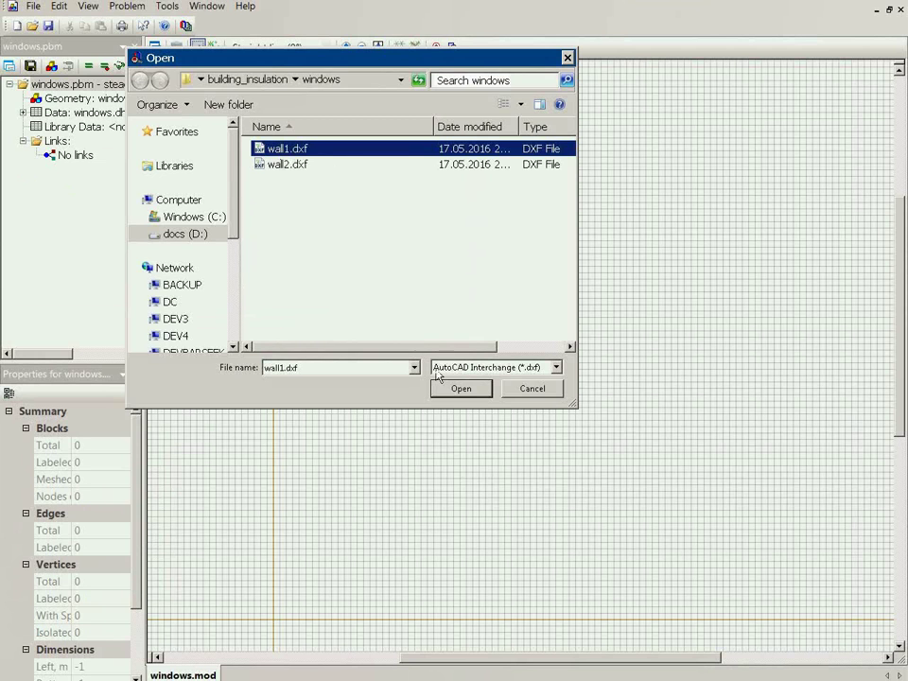
click(460, 390)
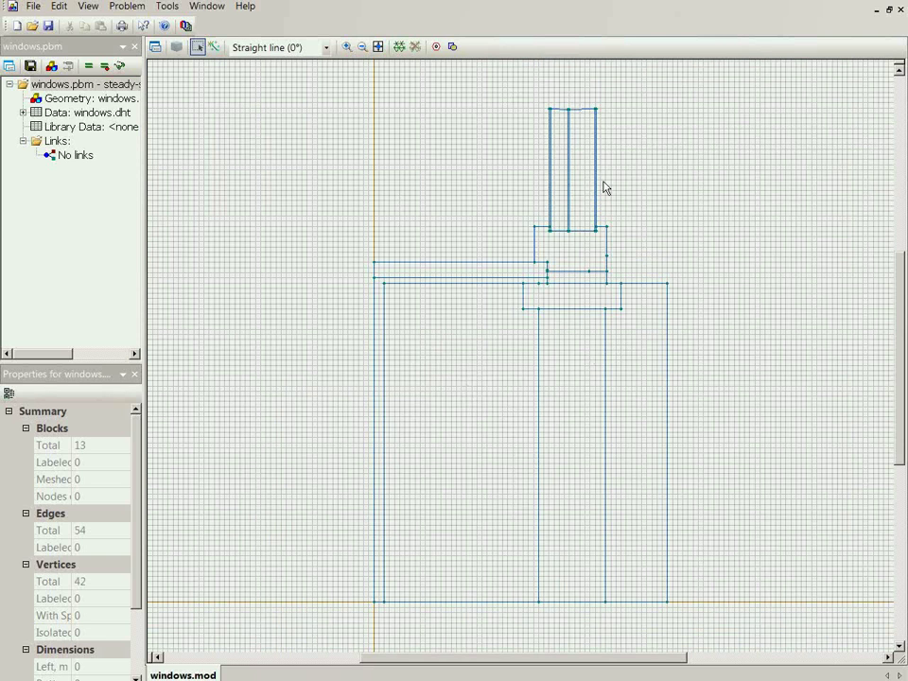
Step: Select the whole imported wall section and move it about 0.74 m in the negative X direction, clear of the vertical axis
click(361, 46)
drag(365, 223, 409, 486)
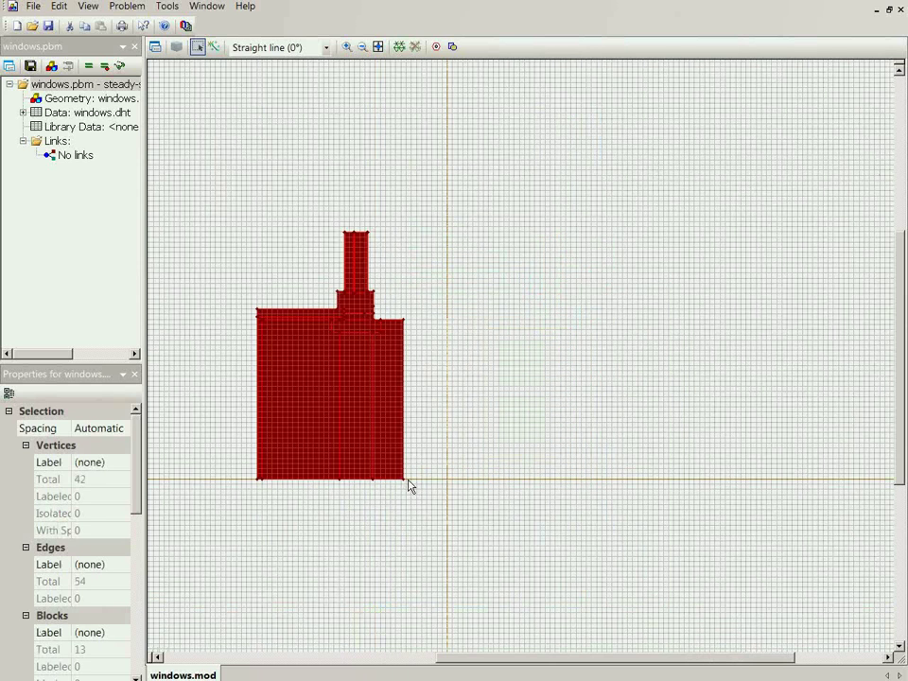
click(531, 346)
Step: Import the second wall drawing, wall2.dxf, into the same geometry model
click(34, 8)
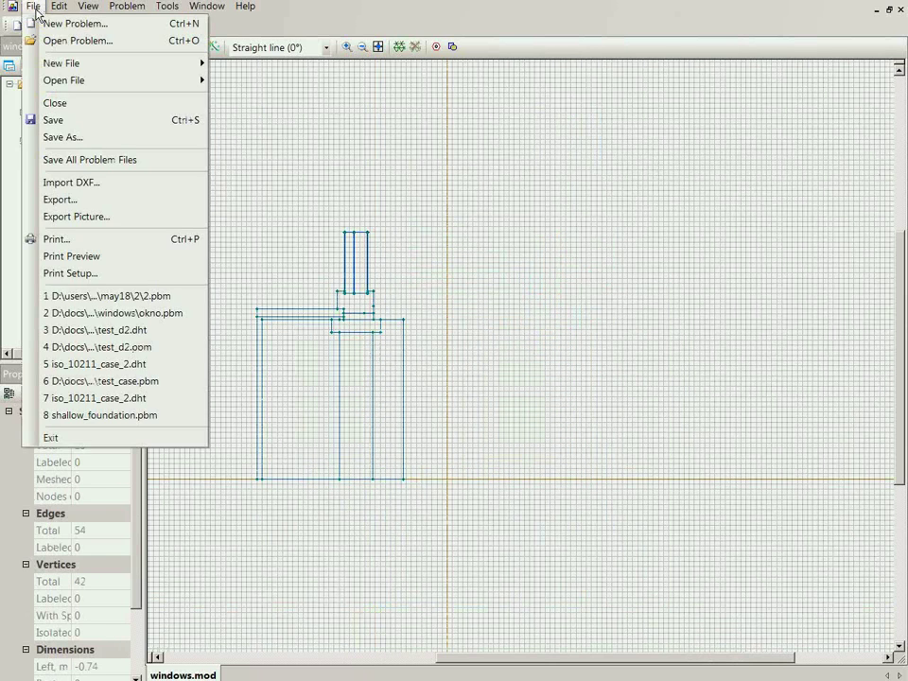
click(58, 182)
click(312, 165)
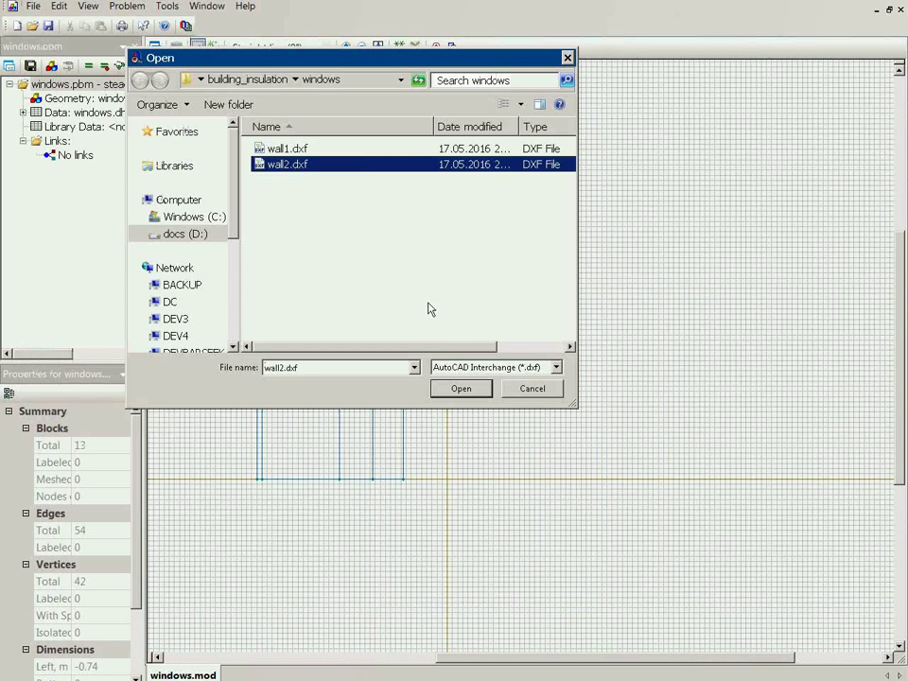
click(469, 390)
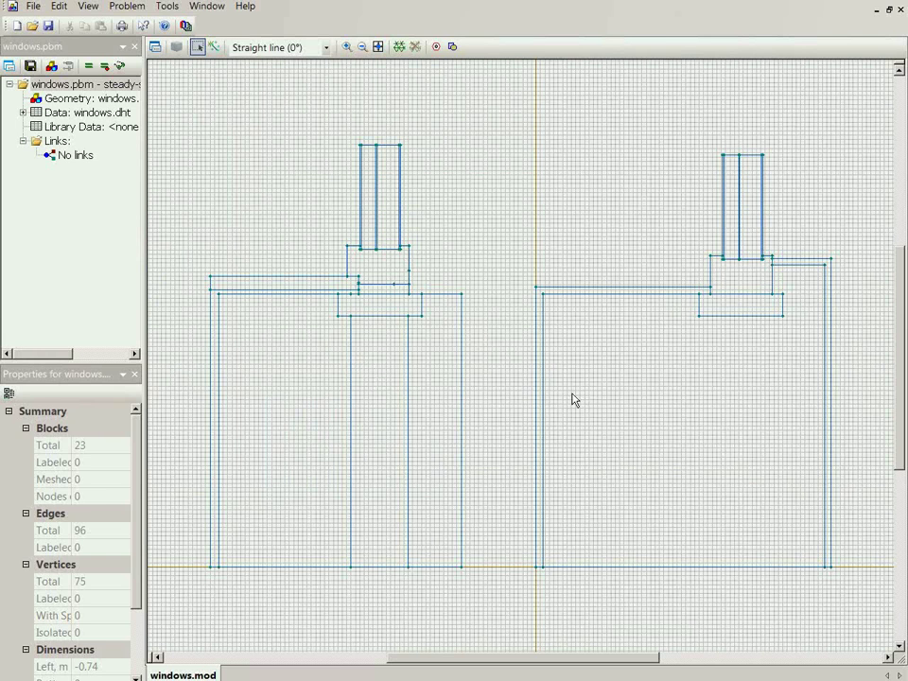
Step: Label the large main block of the right wall section as brick
click(609, 405)
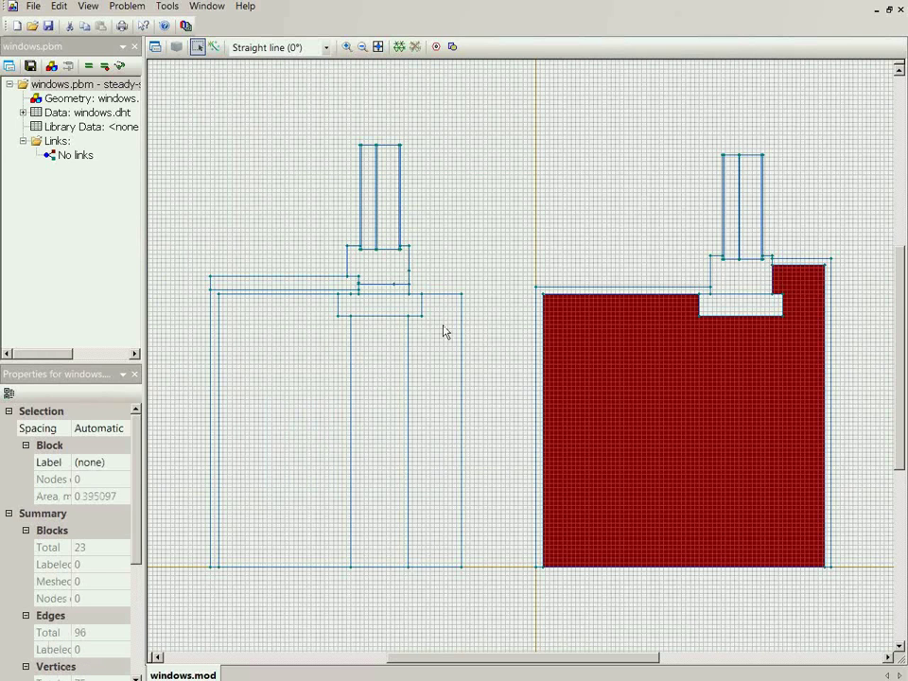
click(155, 47)
text(brick)
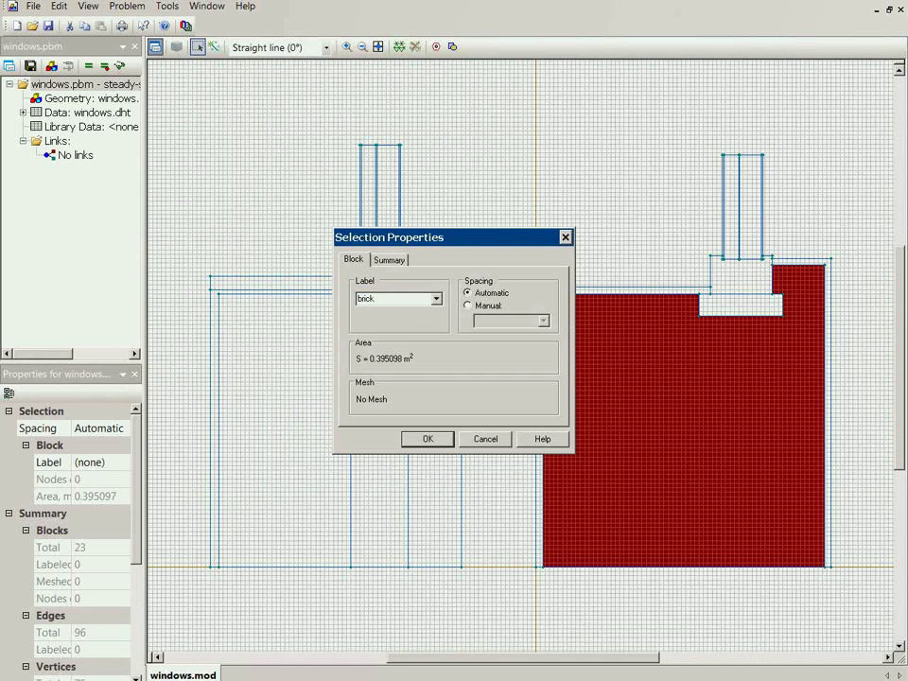
key(Return)
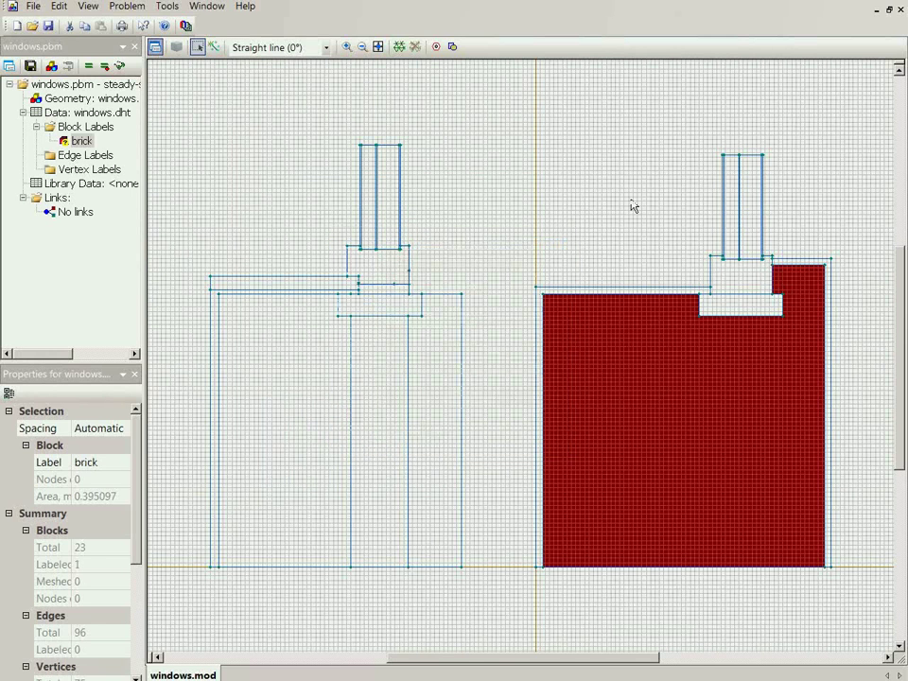
Step: Label the window frame blocks and the blocks beneath them in both wall sections as wood
click(378, 314)
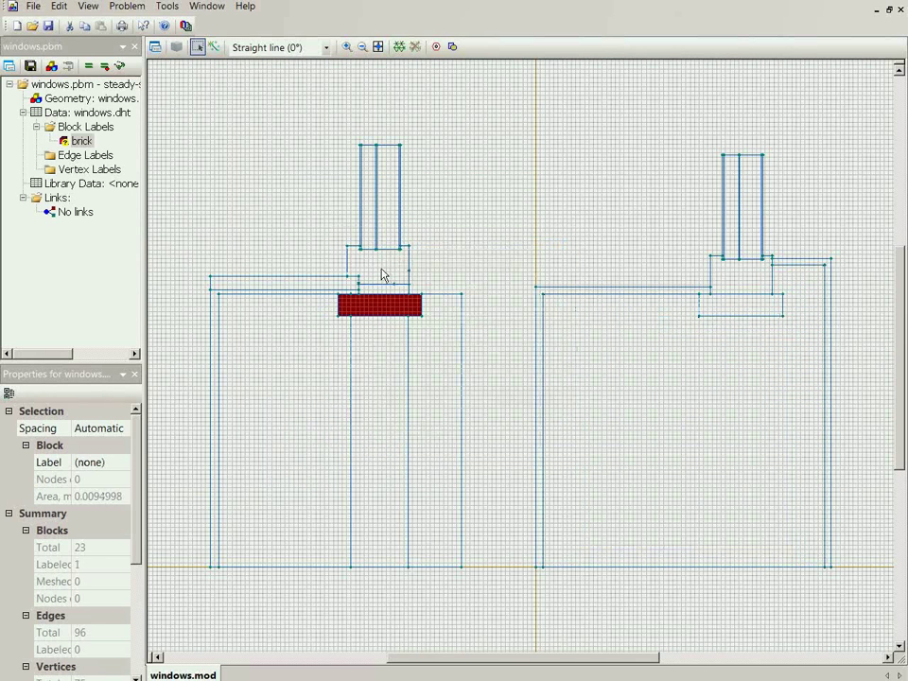
ctrl+click(383, 271)
ctrl+click(730, 307)
ctrl+click(738, 285)
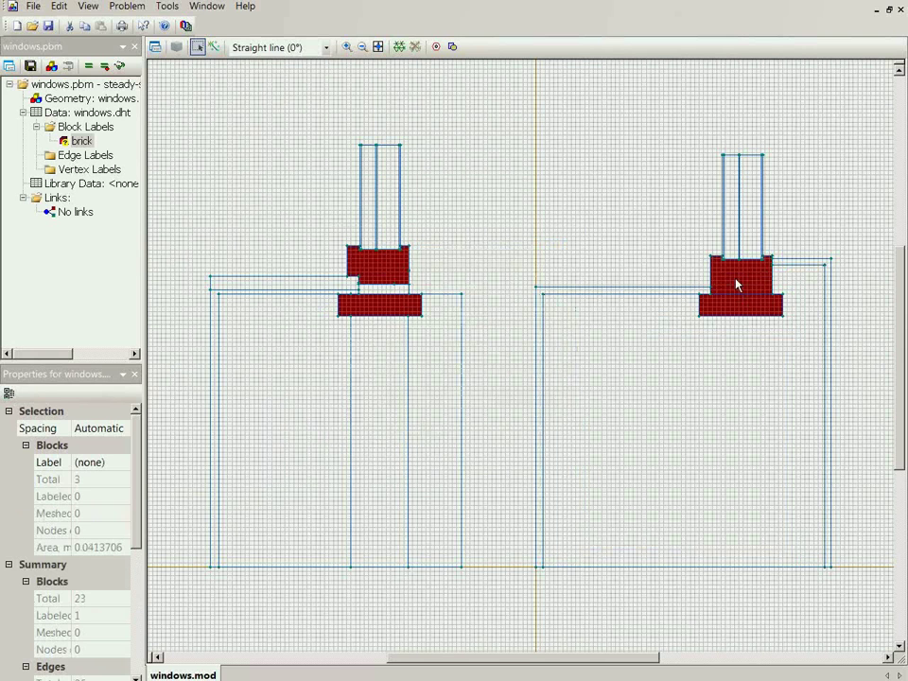
key(alt+Return)
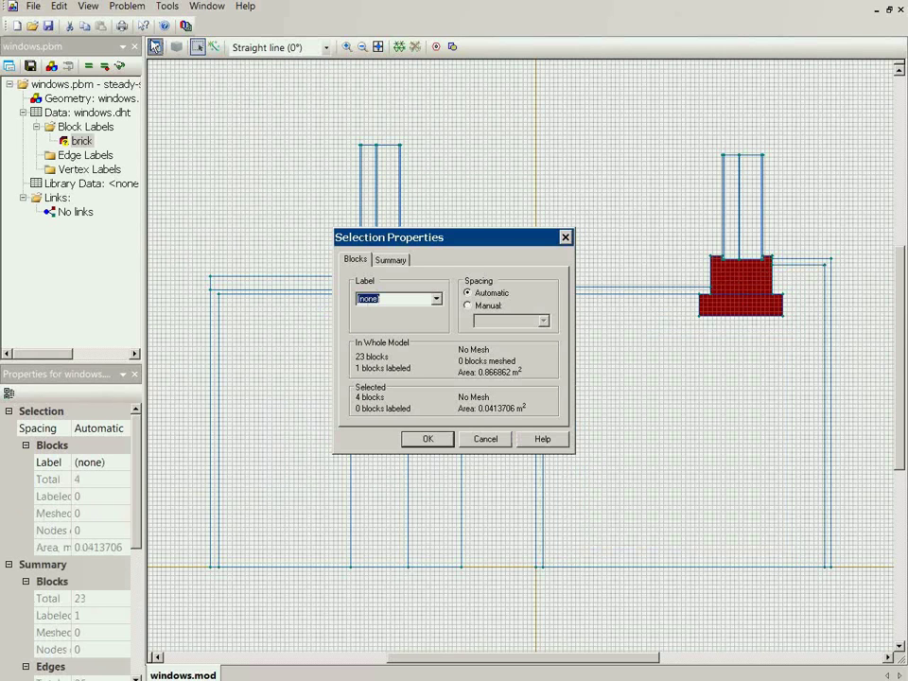
text(wood)
key(Return)
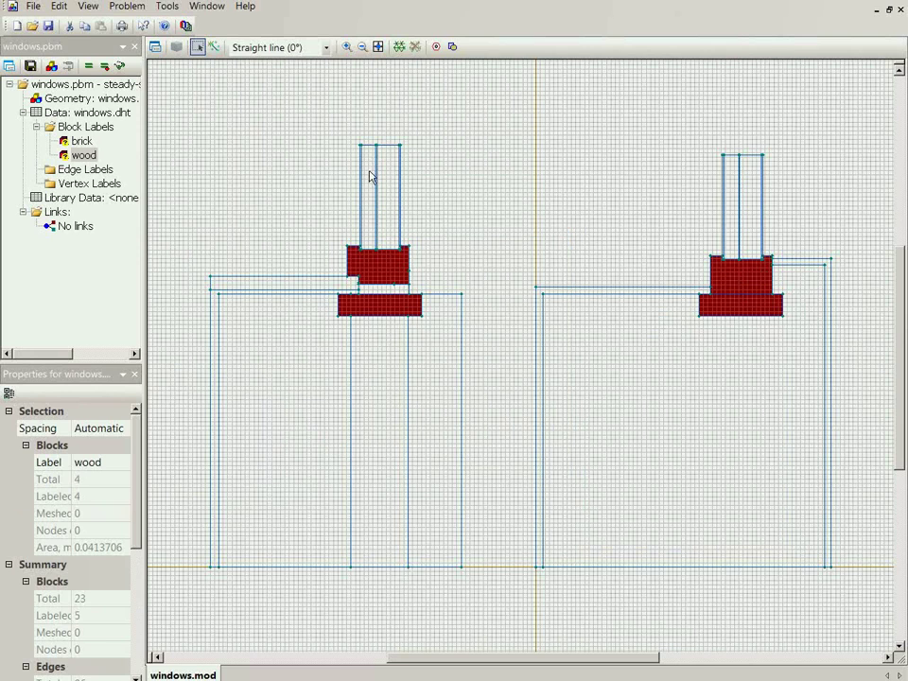
Step: Label the three thin pane blocks of the left wall section's window as glass
click(346, 46)
drag(325, 124, 446, 206)
click(611, 285)
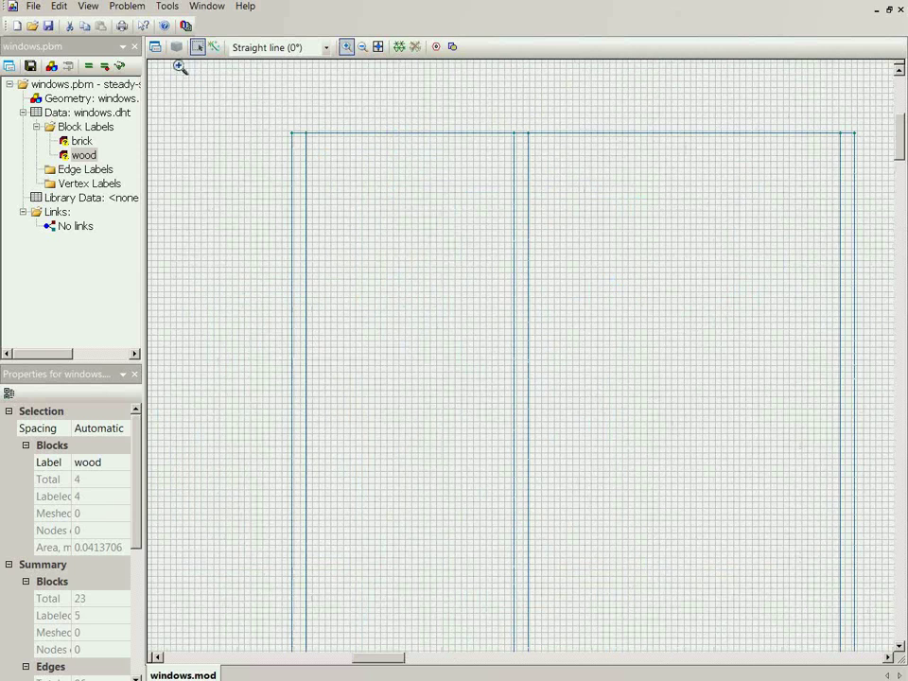
click(197, 47)
click(299, 156)
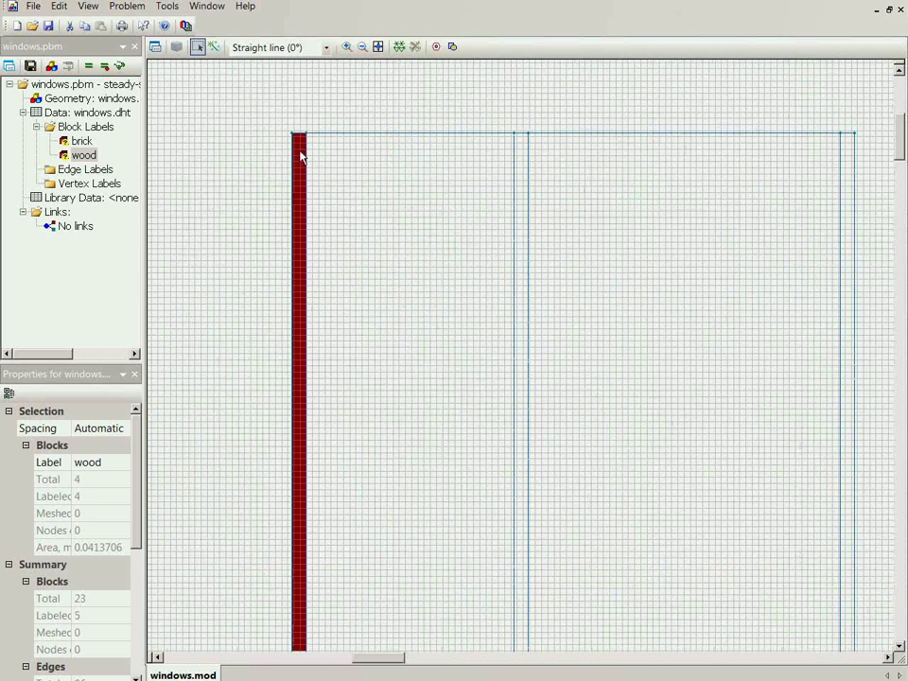
ctrl+click(521, 180)
ctrl+click(848, 180)
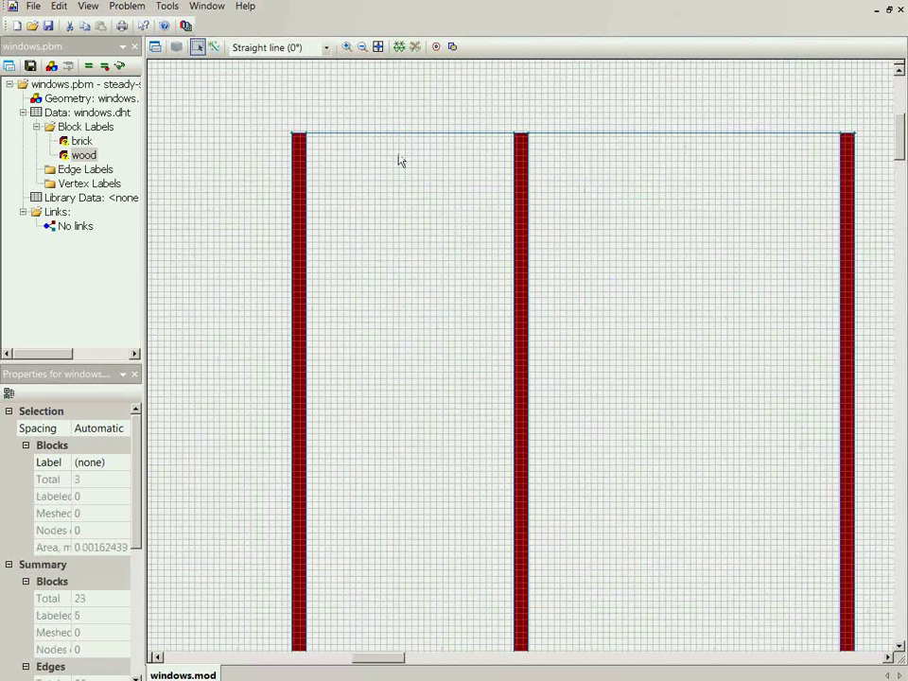
click(155, 46)
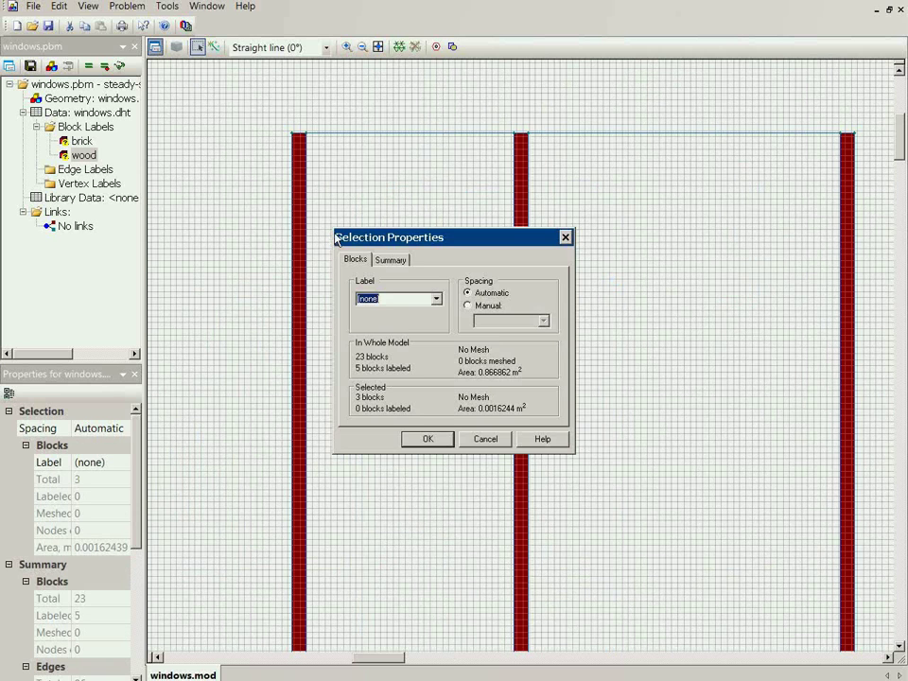
text(d)
key(Return)
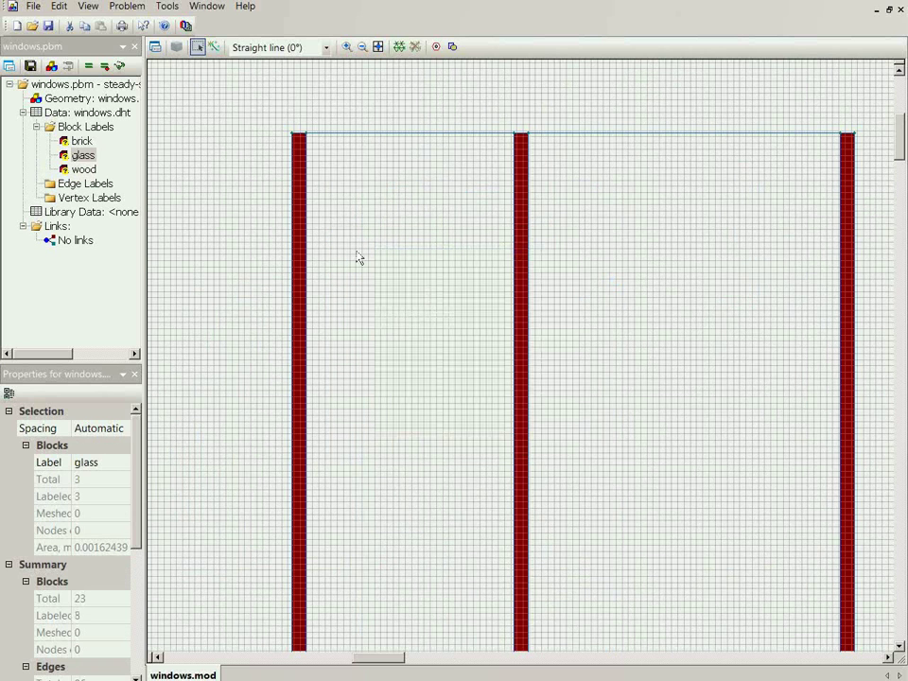
Step: Label the three thin pane blocks of the right wall section's window as glass
click(379, 47)
click(347, 47)
drag(689, 132, 790, 187)
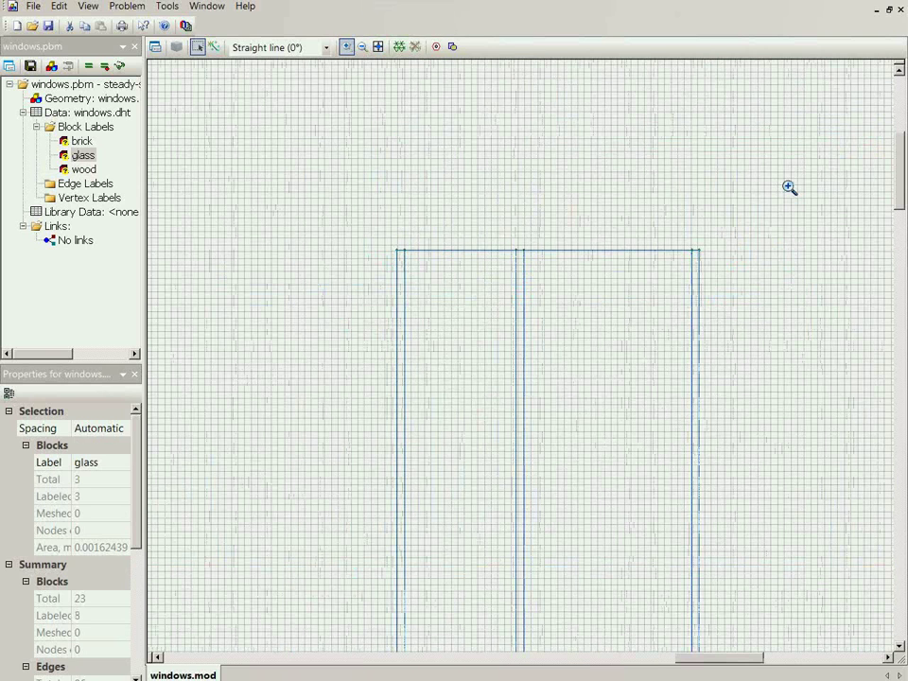
click(197, 46)
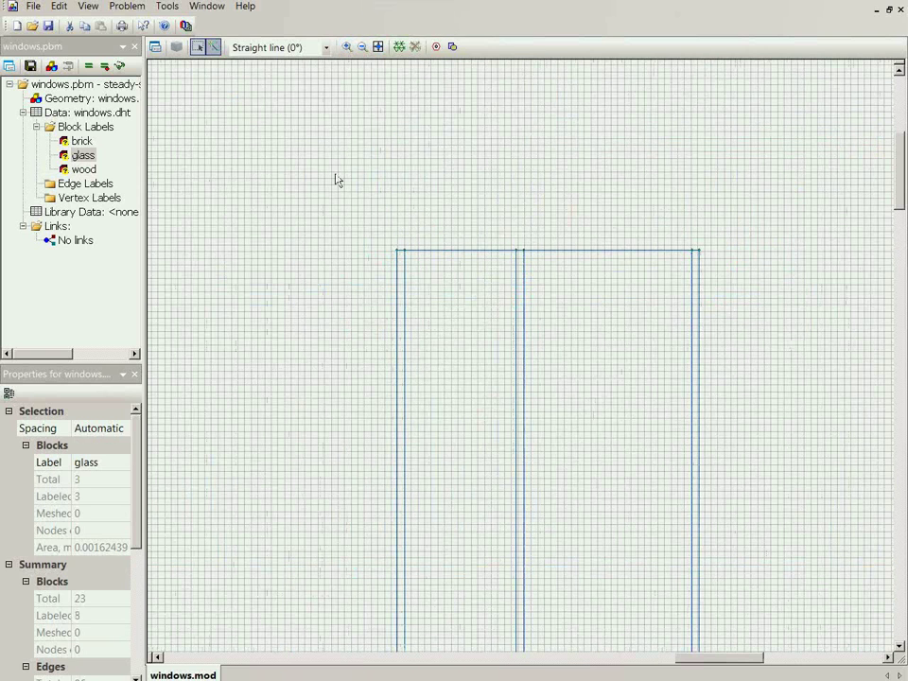
click(403, 286)
scroll(402, 285, up, 1)
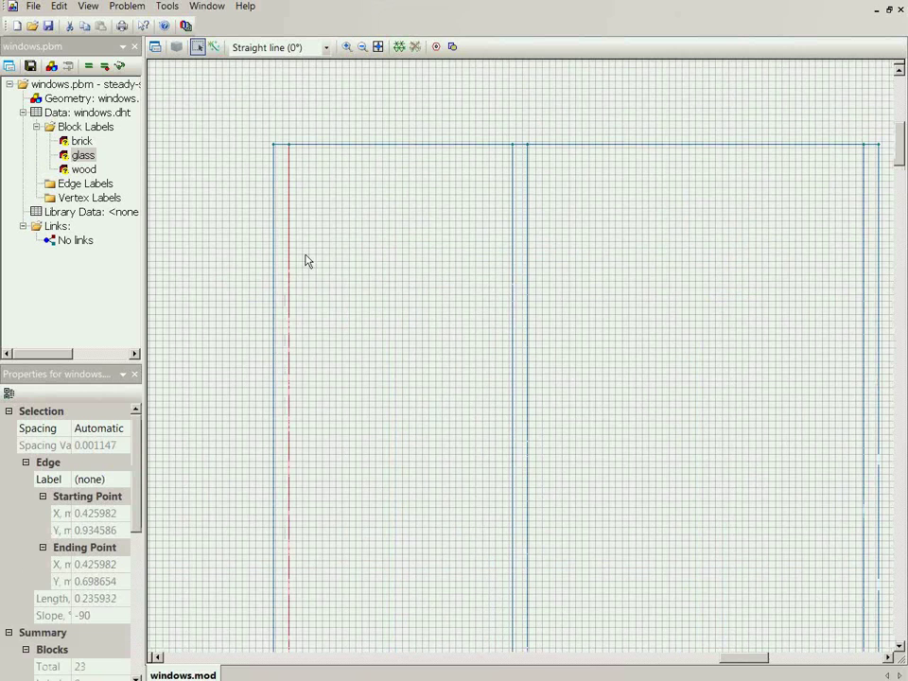
click(285, 215)
ctrl+click(519, 219)
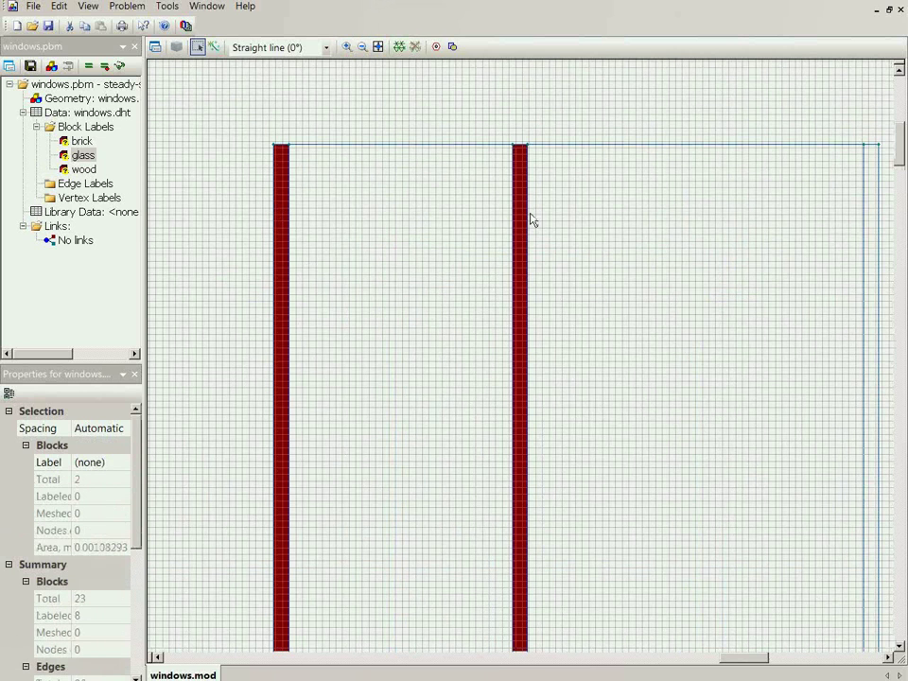
ctrl+click(872, 223)
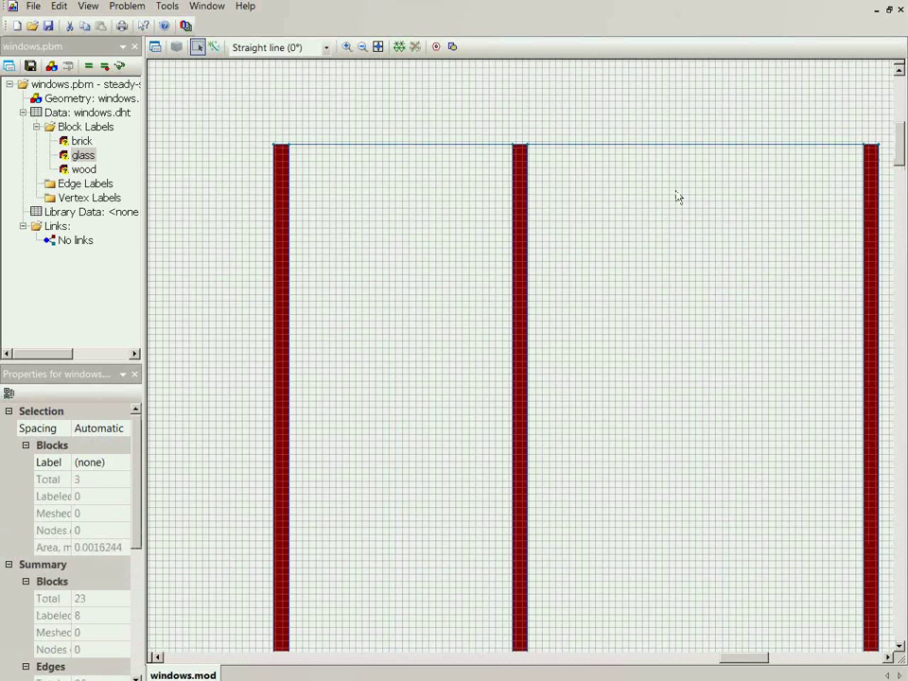
click(155, 47)
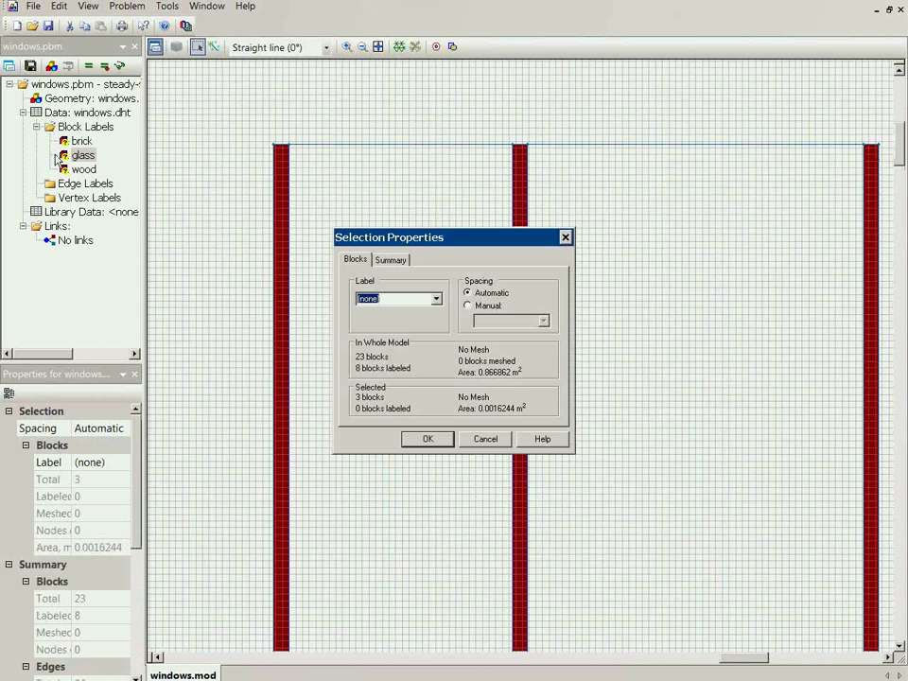
click(436, 301)
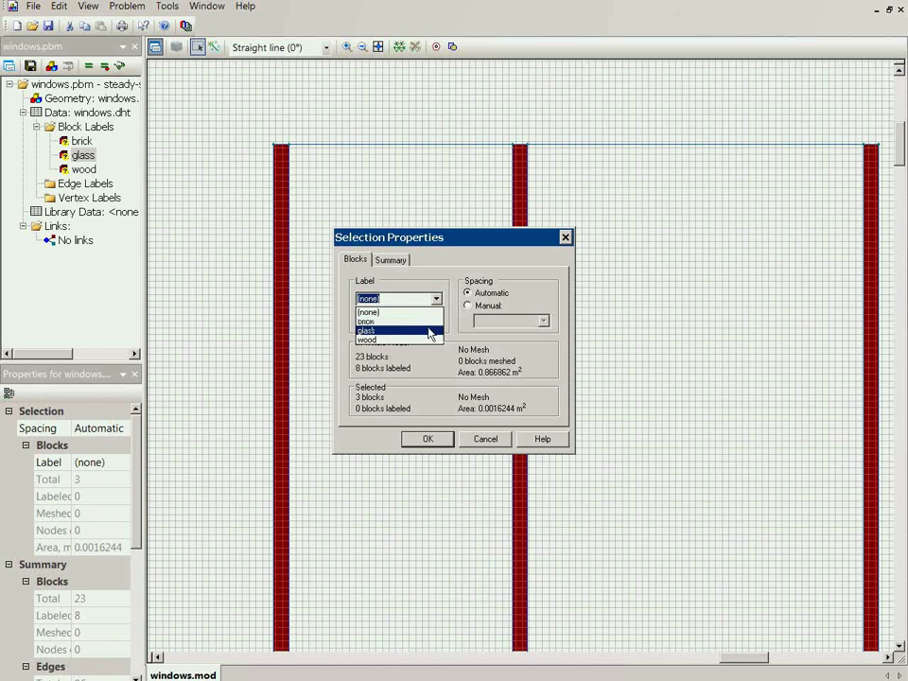
click(430, 331)
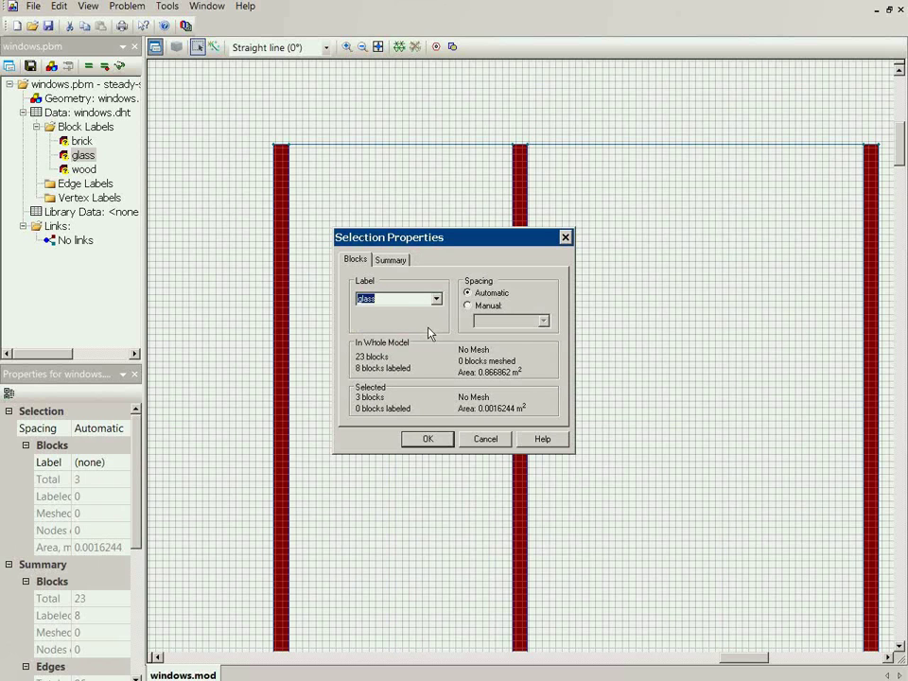
click(431, 437)
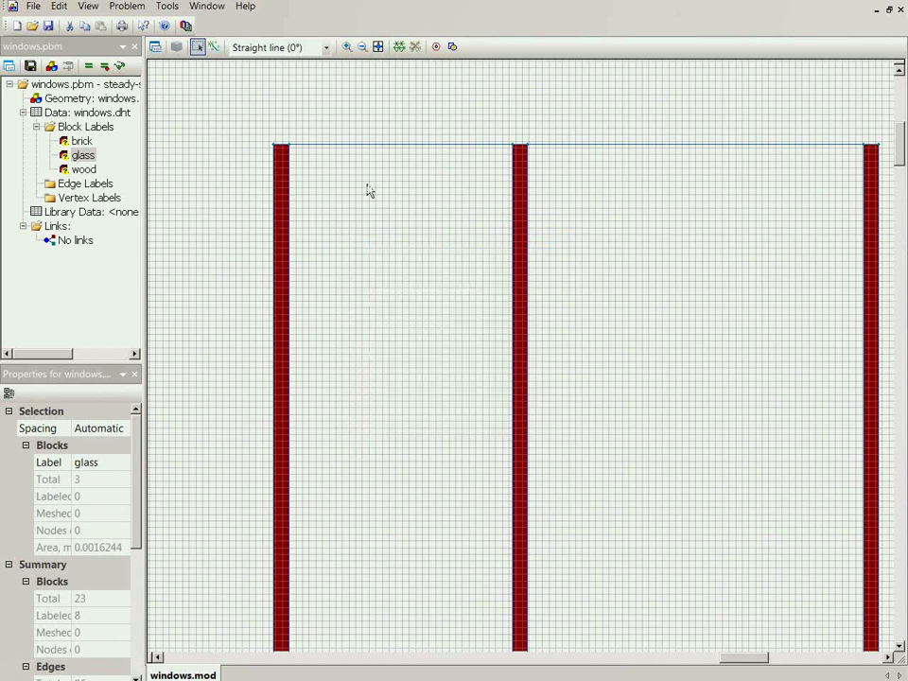
Step: Label the narrower air gap between the panes in both windows as air1
click(363, 49)
click(364, 49)
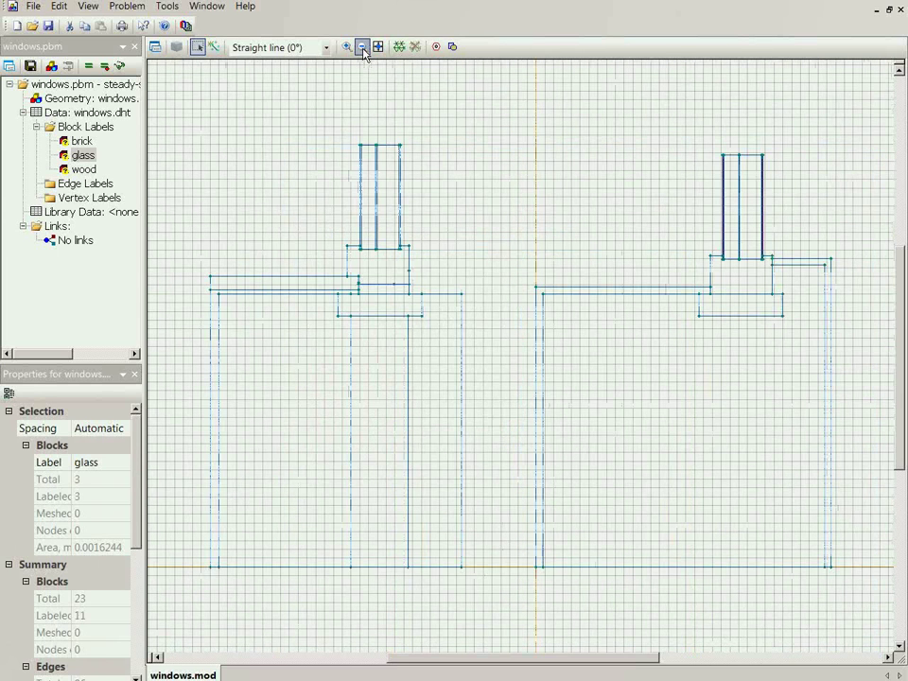
click(370, 189)
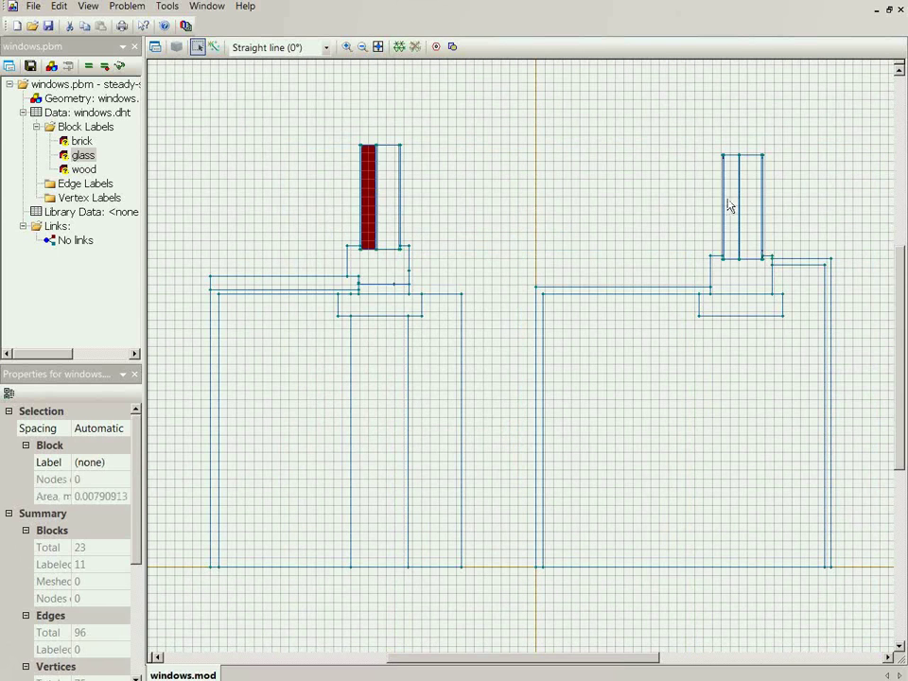
click(734, 203)
click(156, 47)
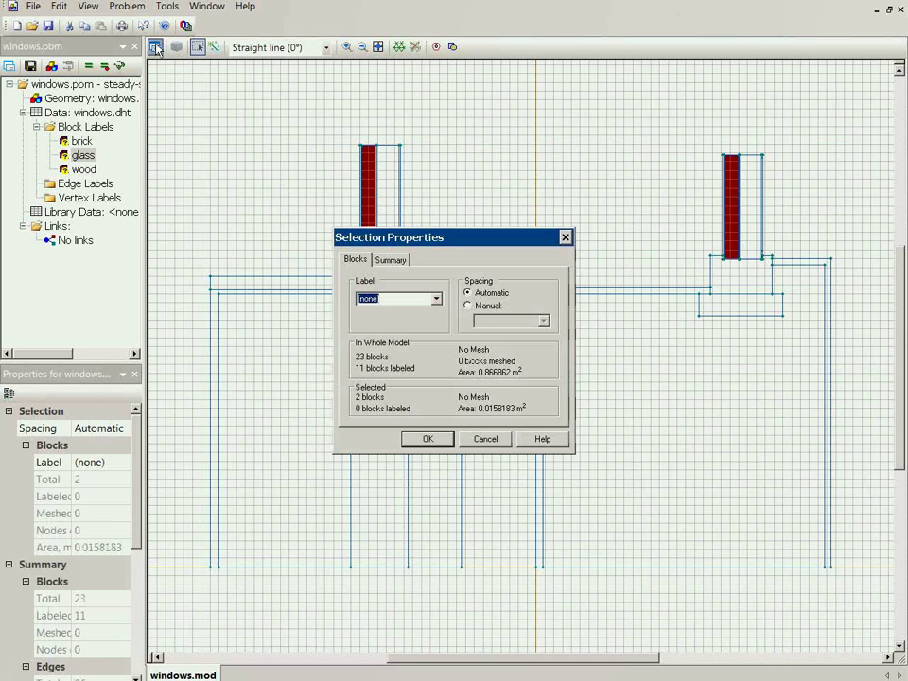
text(air1)
key(Return)
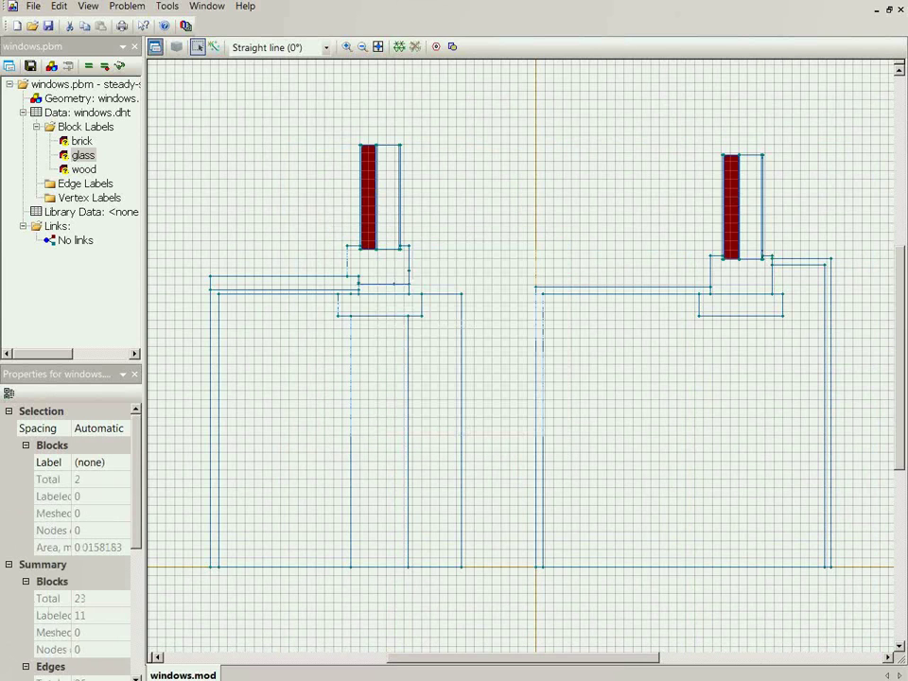
Step: Label the wider air gap between the panes in both windows as air2, and check which blocks carry the air1 and air2 labels
click(384, 176)
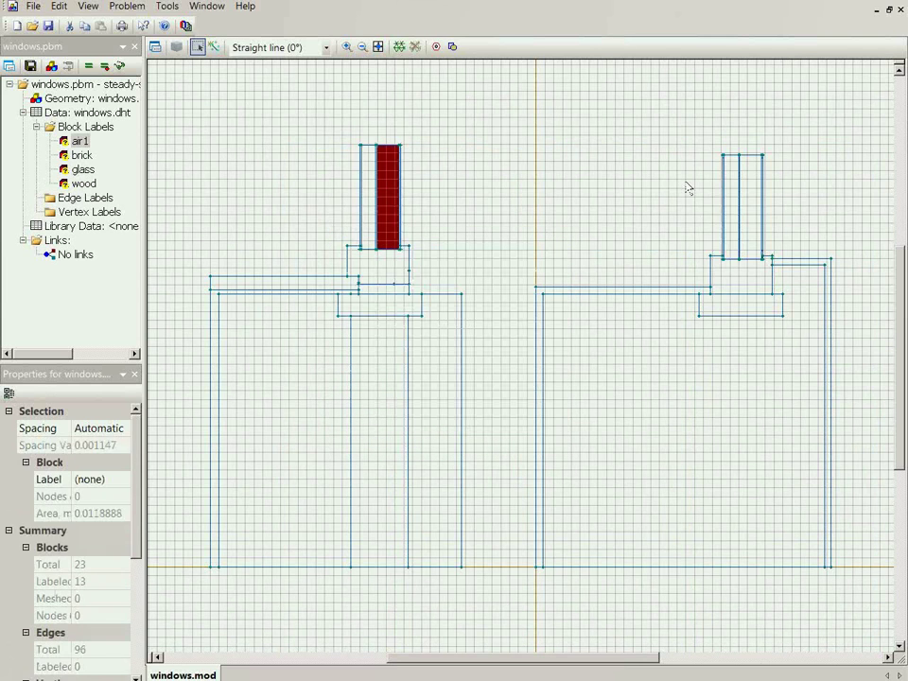
ctrl+click(754, 195)
click(156, 47)
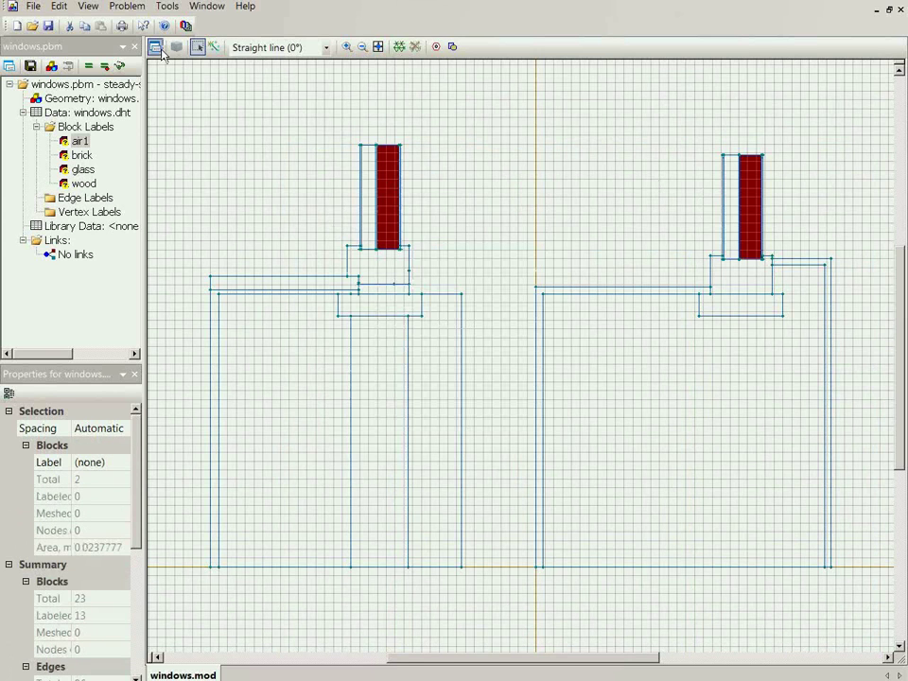
text(air2)
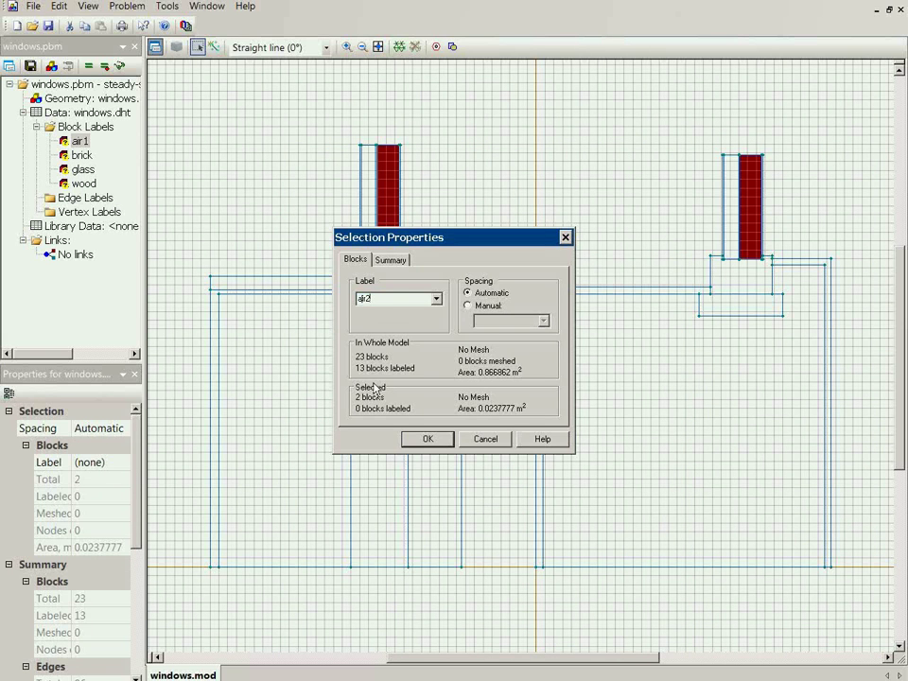
click(433, 440)
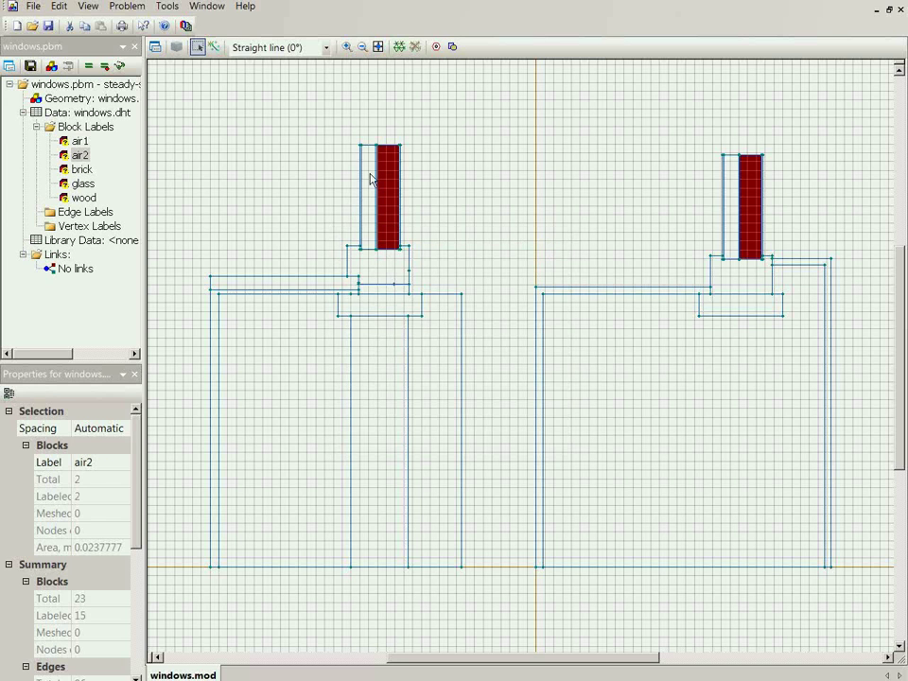
click(370, 180)
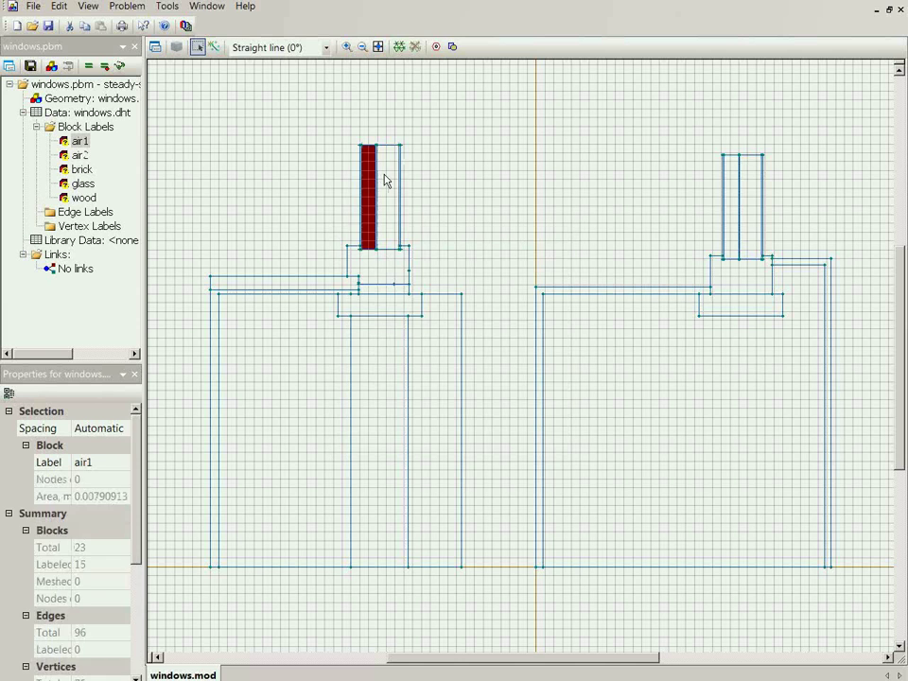
click(385, 181)
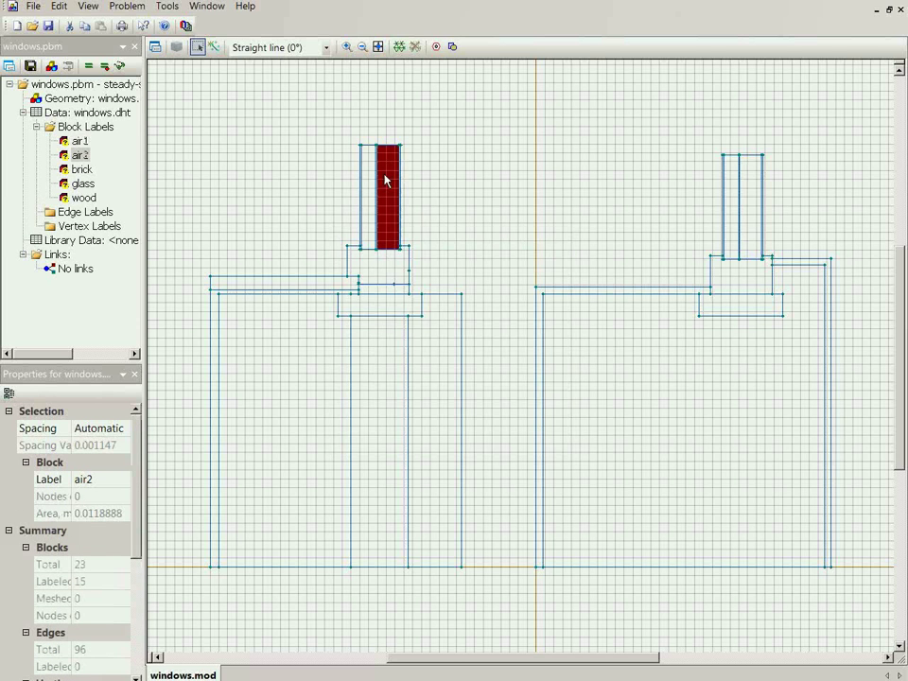
click(79, 141)
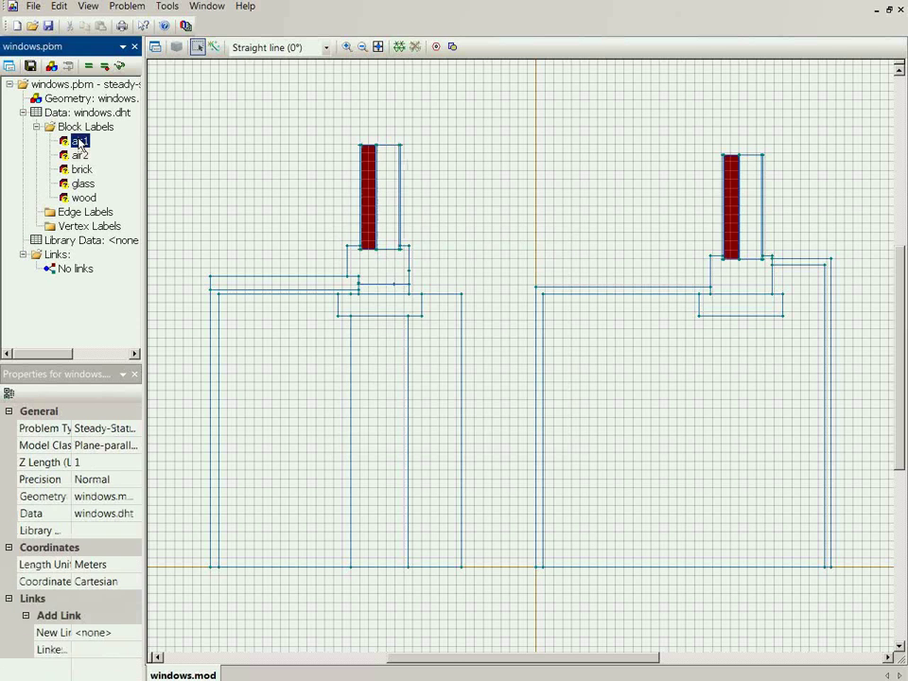
click(80, 155)
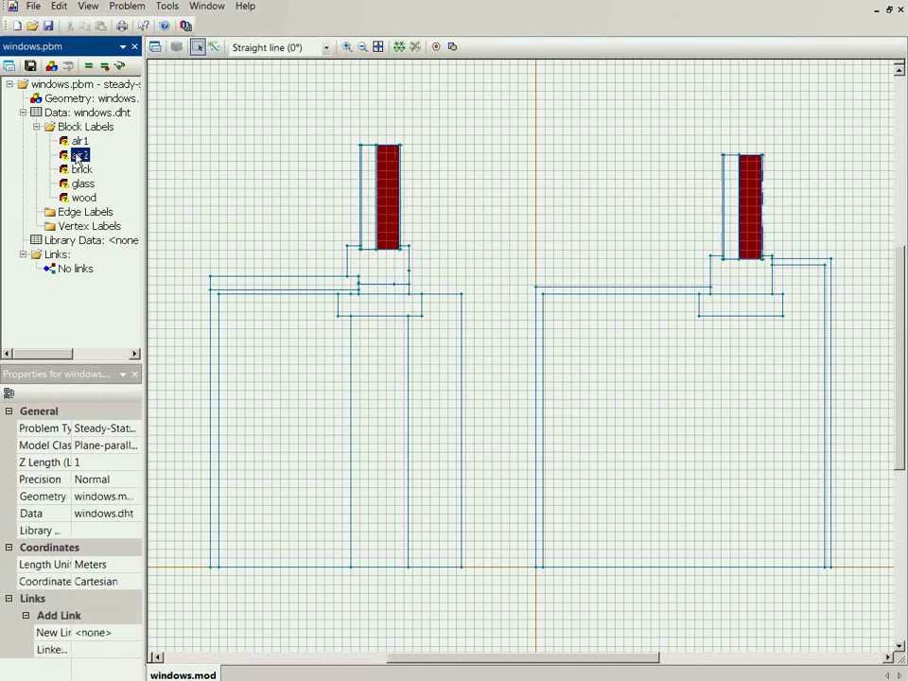
Step: Label the large outer block of the left wall section, beneath the sill layers, as AAC
click(318, 349)
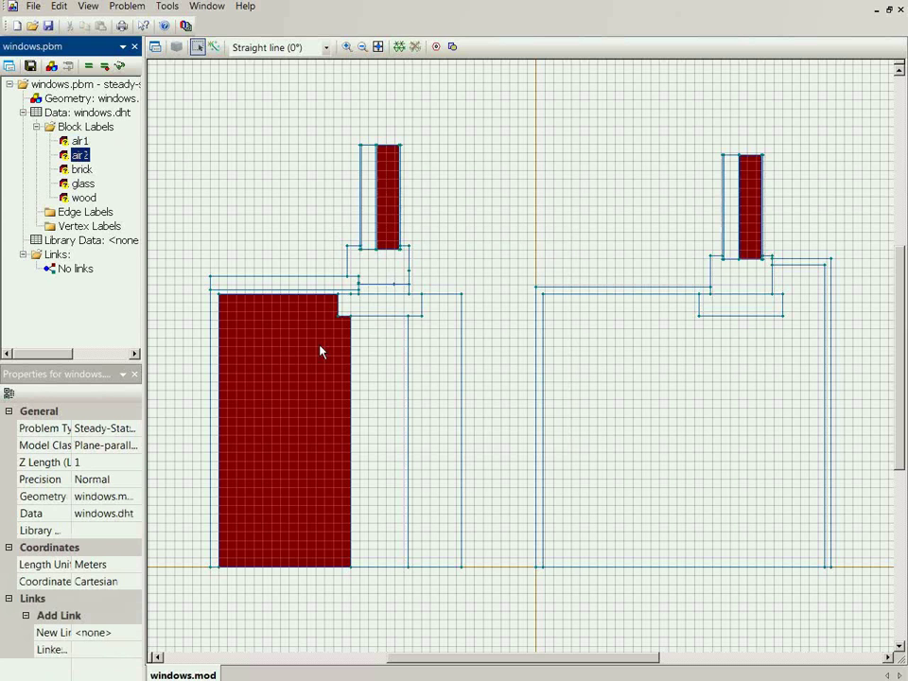
click(155, 47)
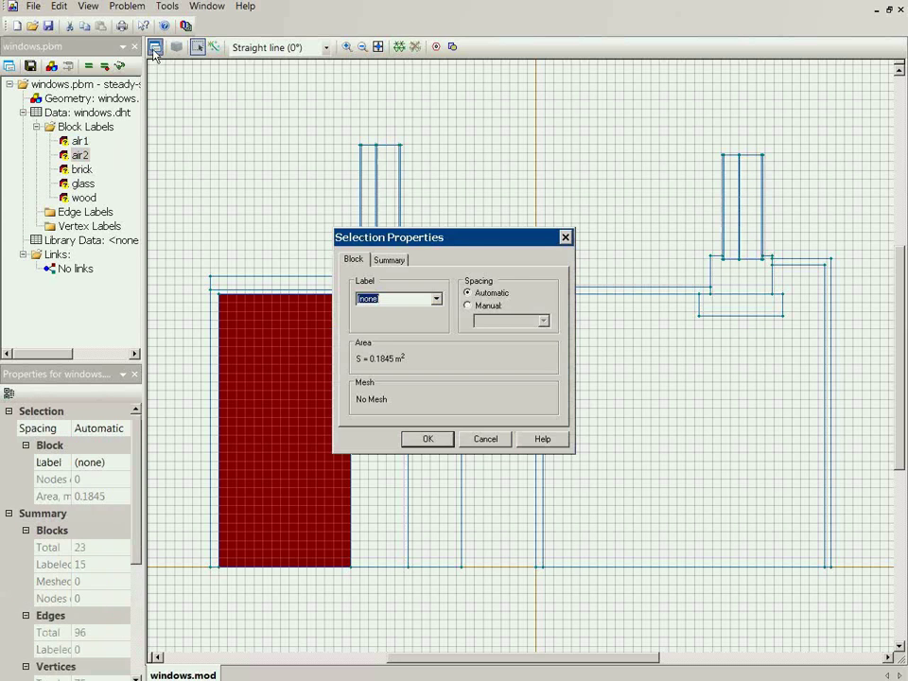
text(AAC)
click(428, 439)
Step: Label the tall middle block of the left wall section, directly below the wooden beam, as insulation
click(381, 414)
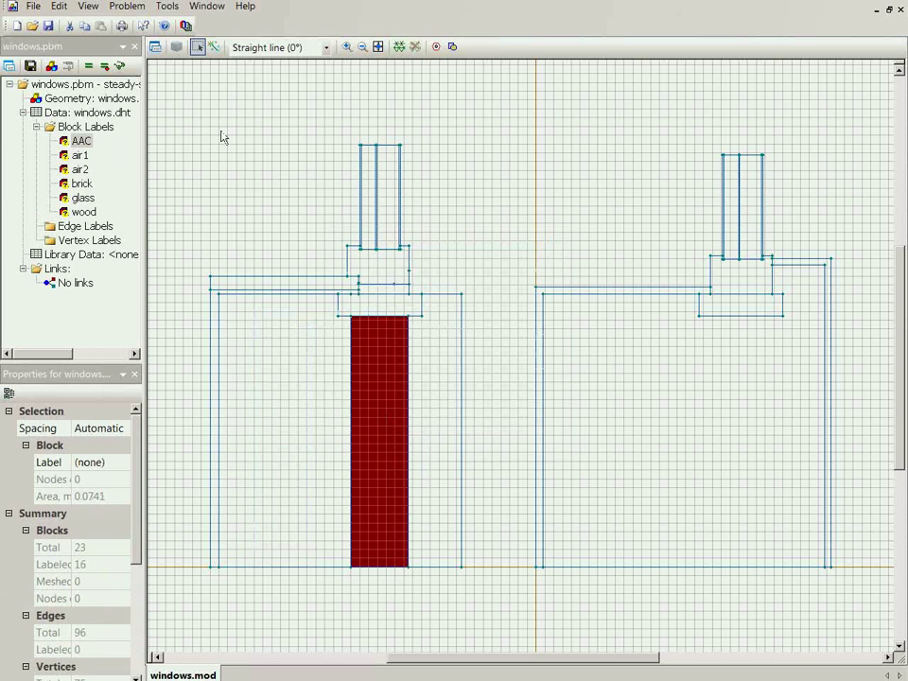
click(155, 47)
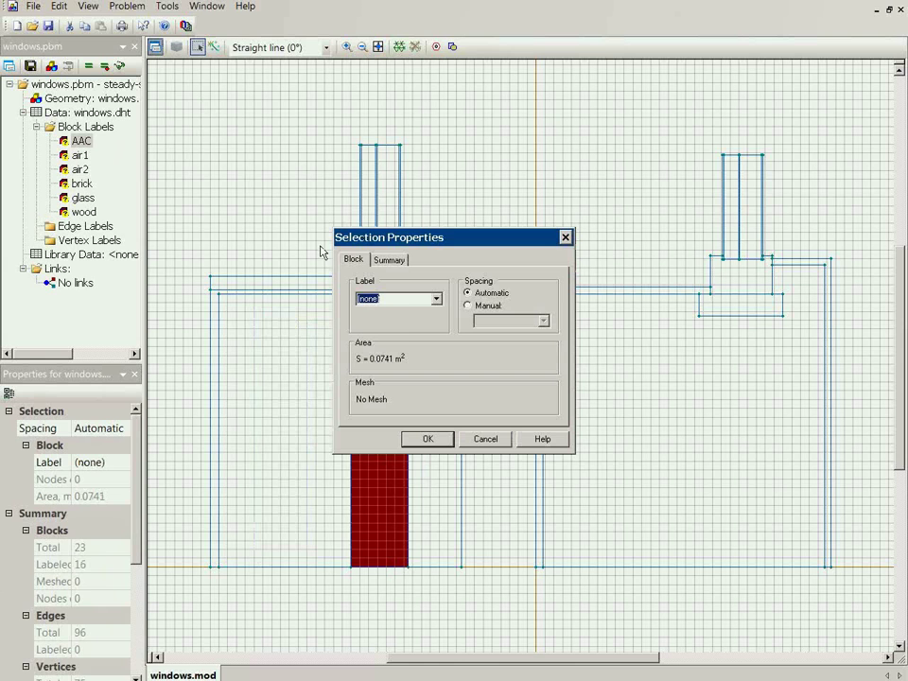
text(insulati)
key(Return)
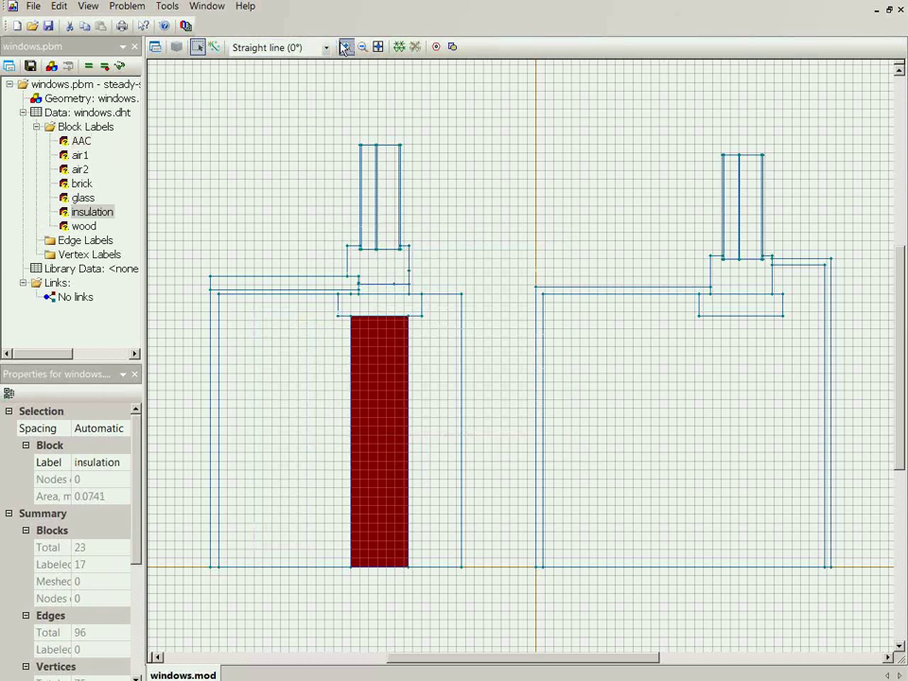
Step: Assign the insulation label to the thin block between the window frame and the wooden beam in the left wall section
click(346, 48)
drag(338, 257, 461, 316)
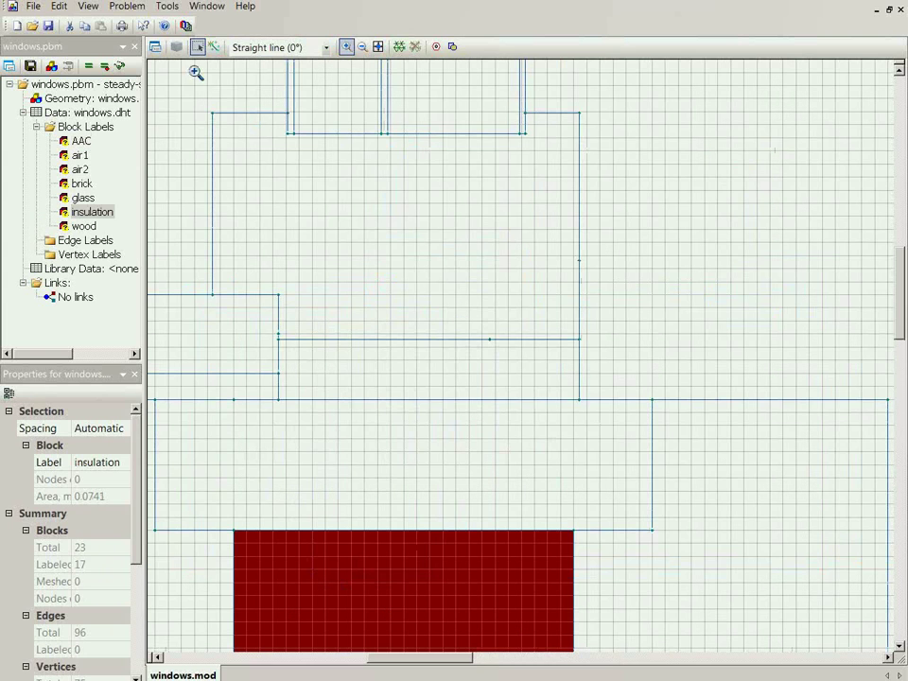
click(197, 47)
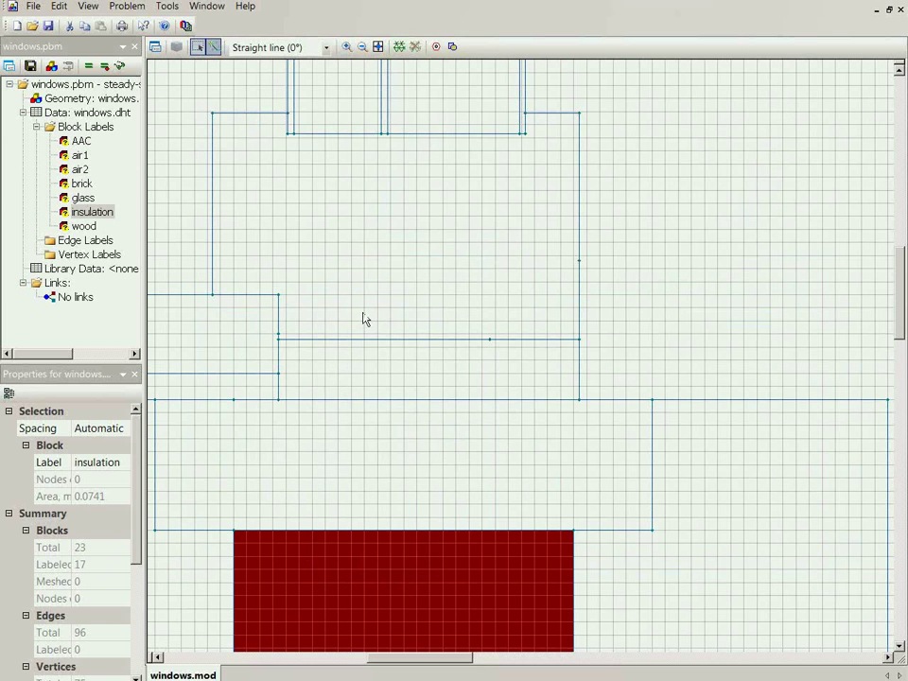
click(378, 367)
click(155, 47)
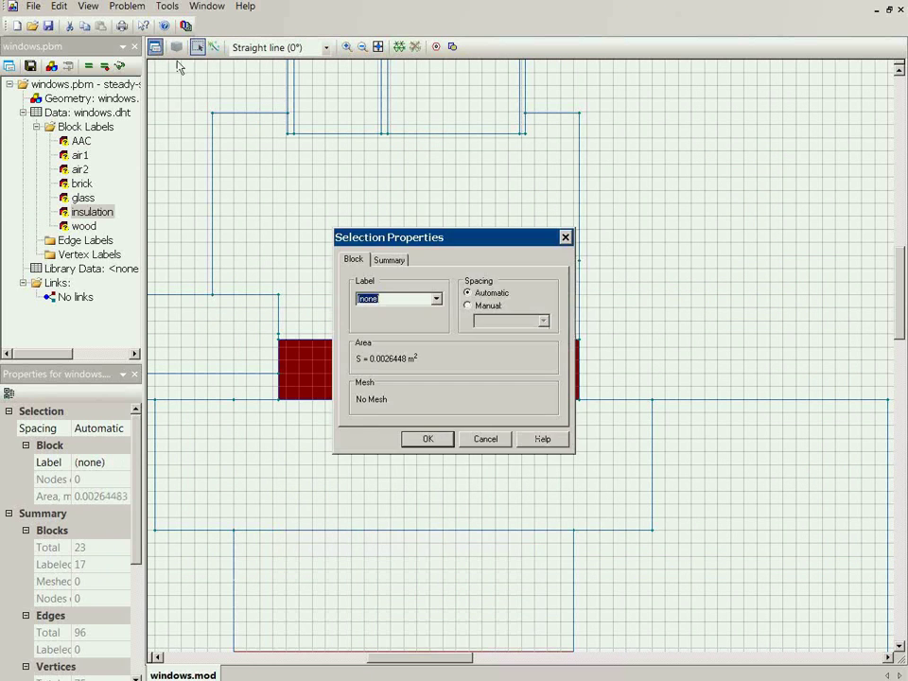
click(436, 298)
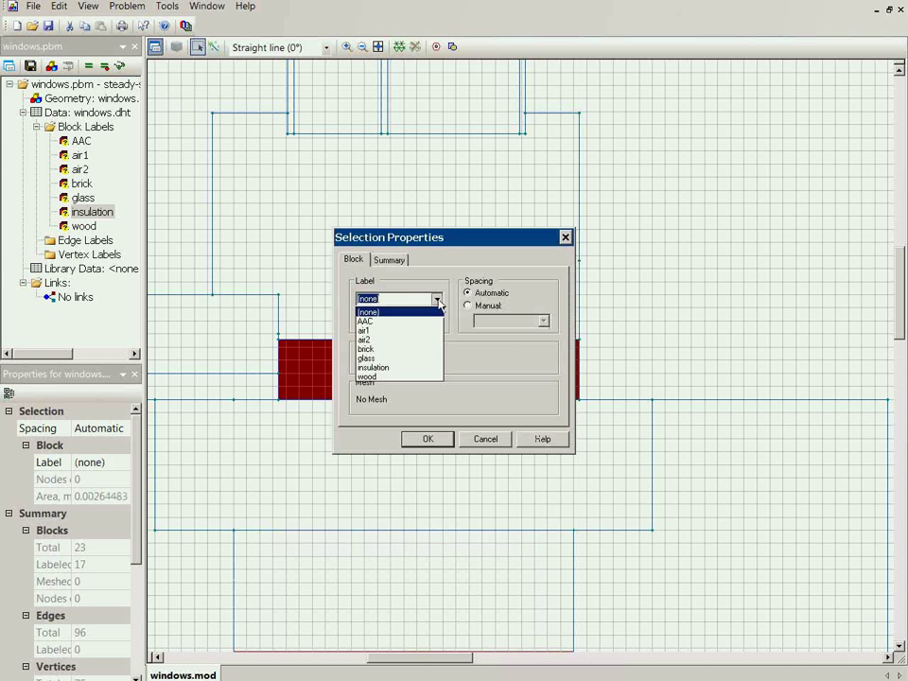
click(404, 368)
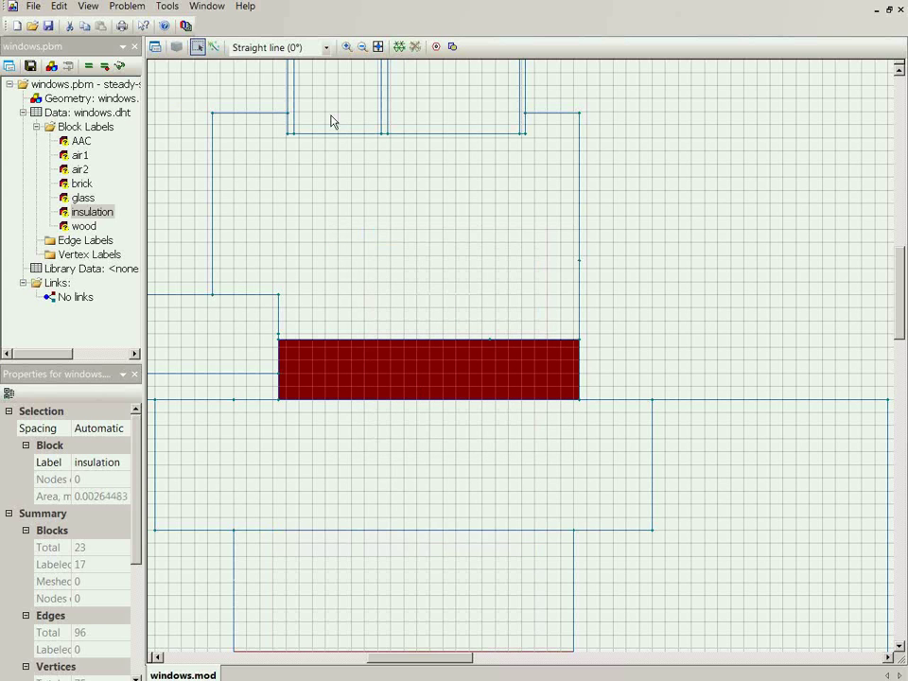
click(363, 47)
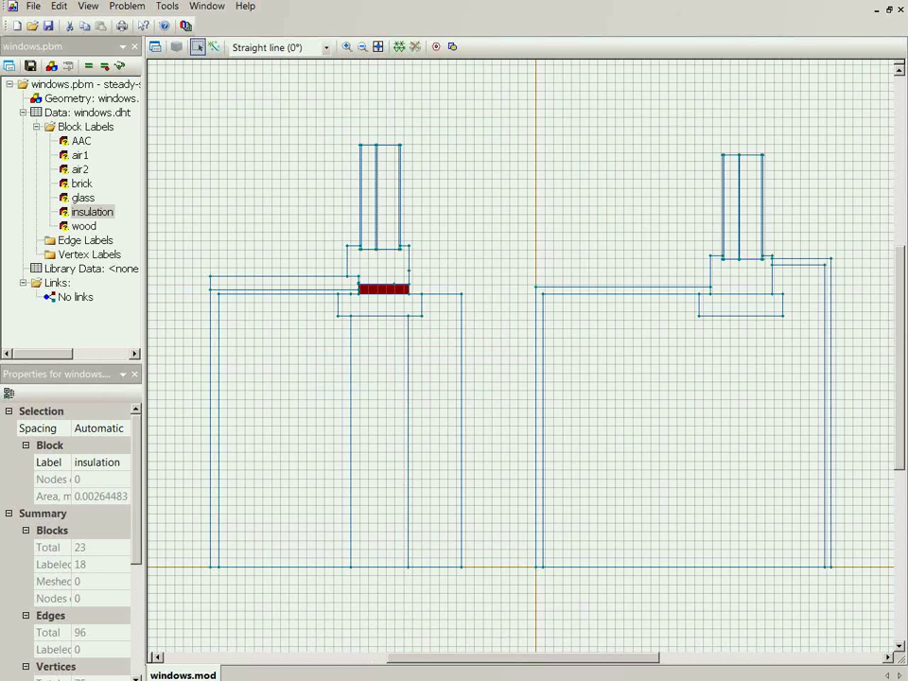
Step: Check which blocks in the two wall sections carry the air1, air2, brick and wood labels
click(77, 156)
click(80, 170)
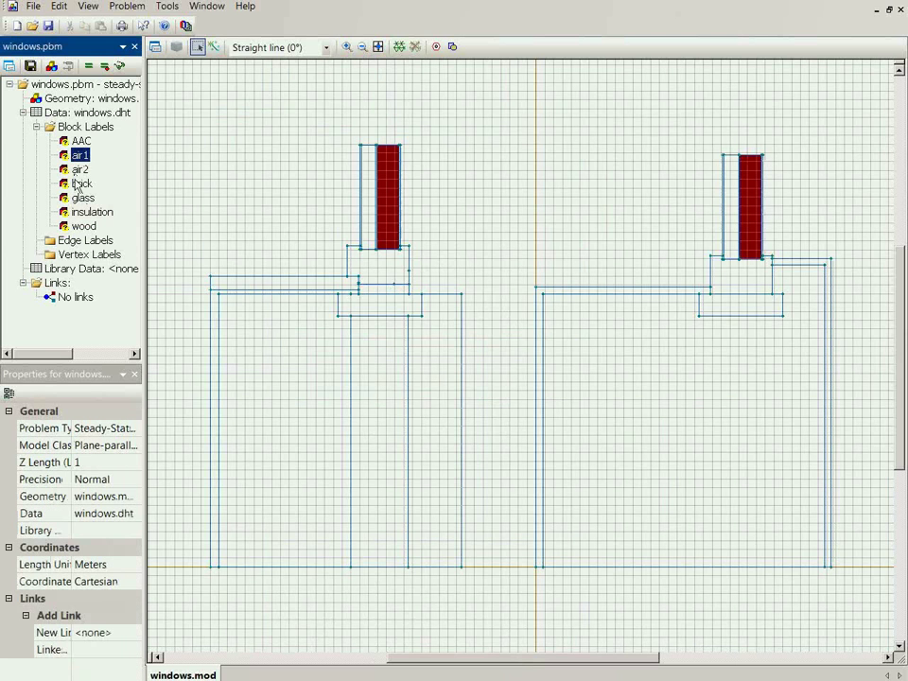
click(79, 183)
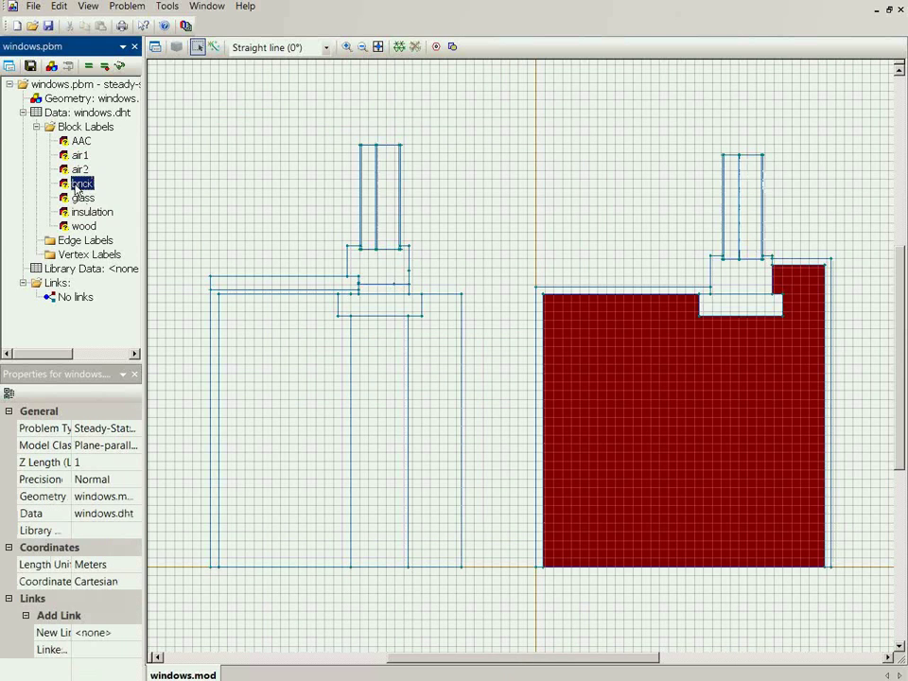
click(77, 227)
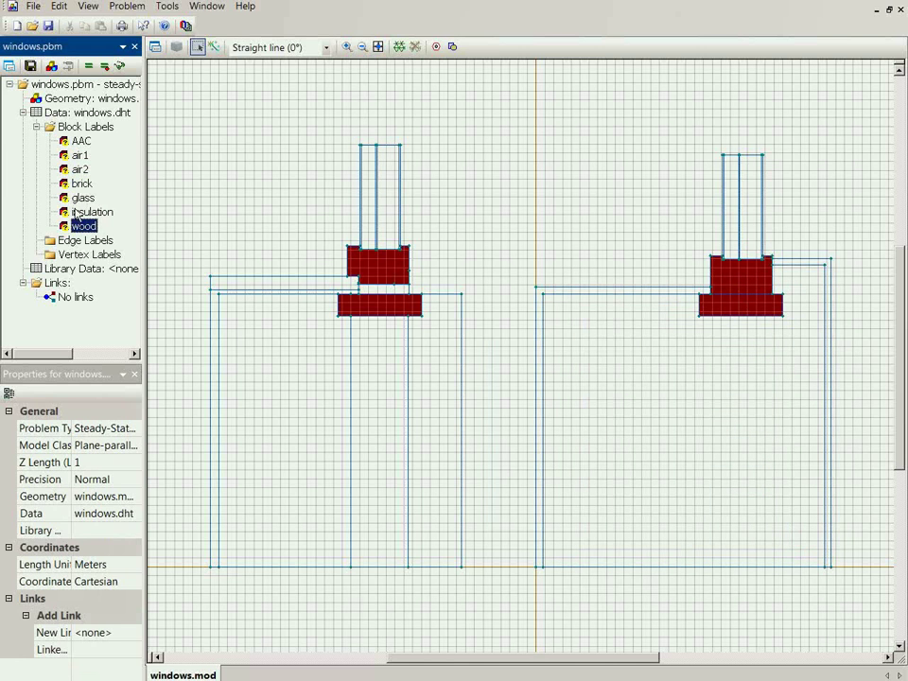
Step: Check which blocks in the two wall sections carry the glass, insulation and AAC labels
click(75, 200)
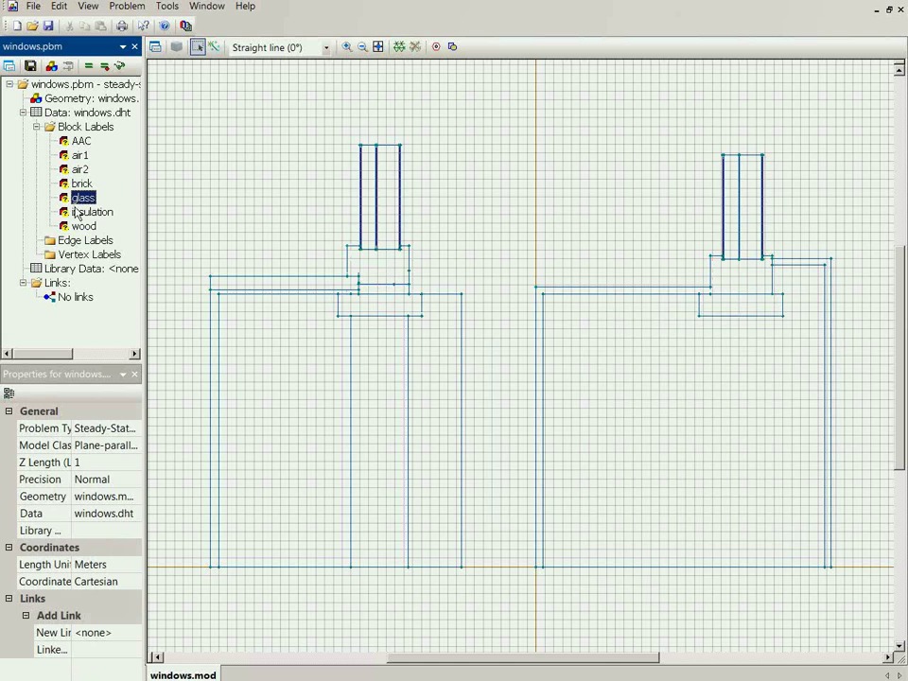
click(78, 214)
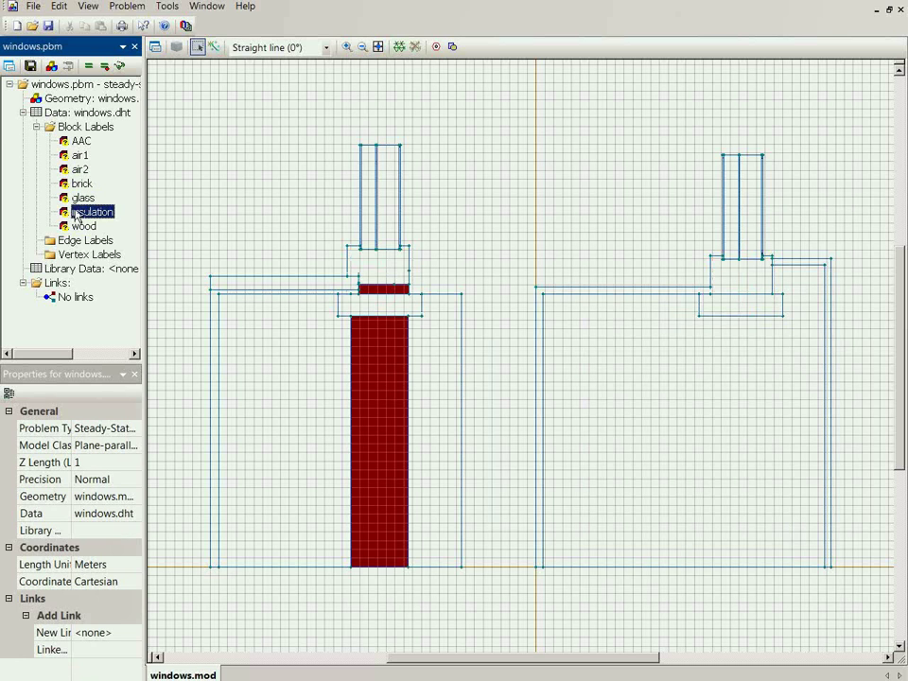
click(74, 142)
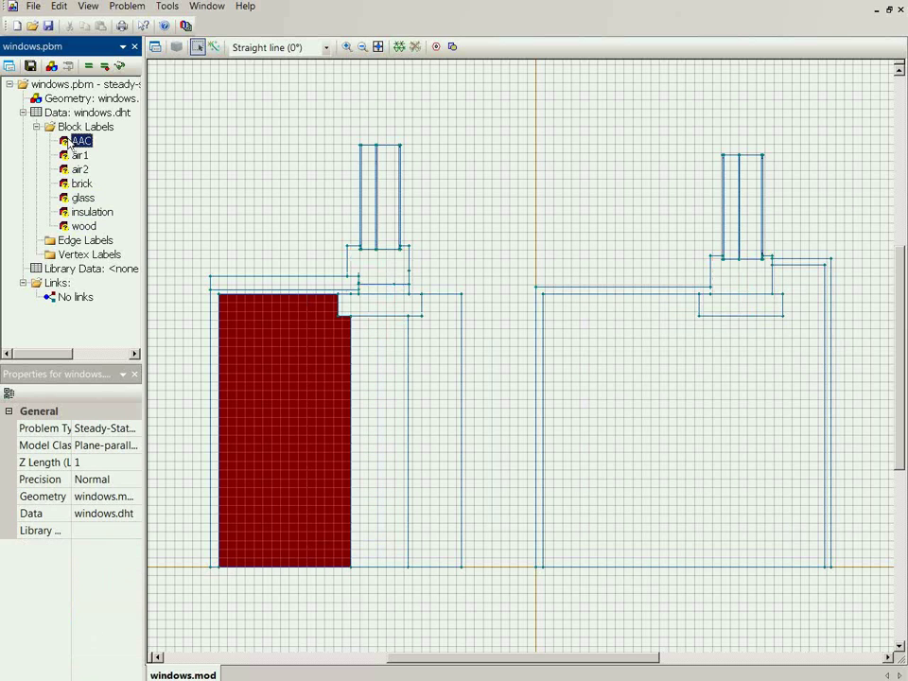
click(422, 249)
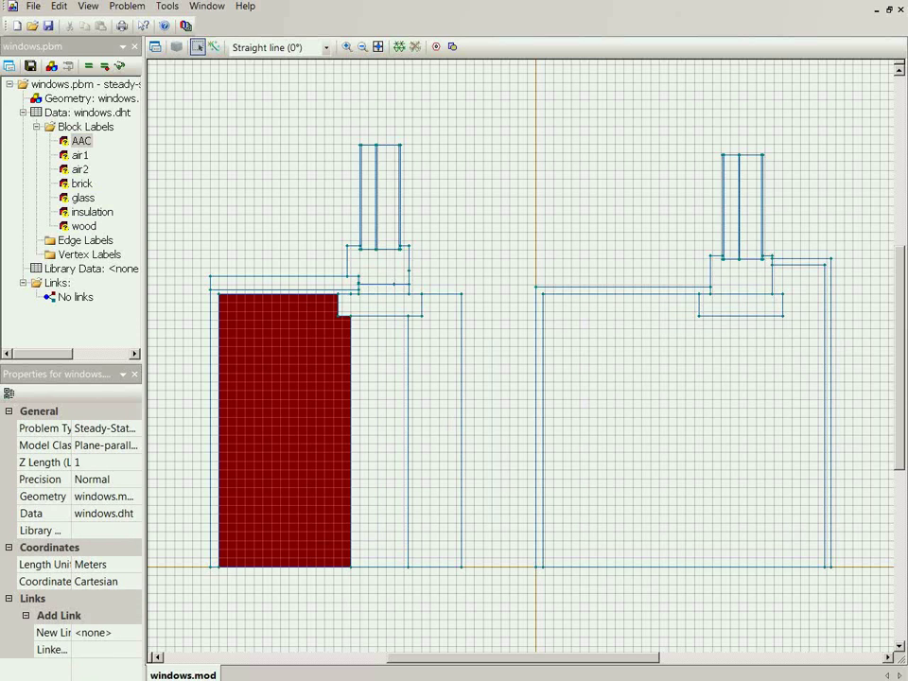
Step: Label the horizontal window sill block on top of the left wall section as wood
click(266, 286)
click(155, 46)
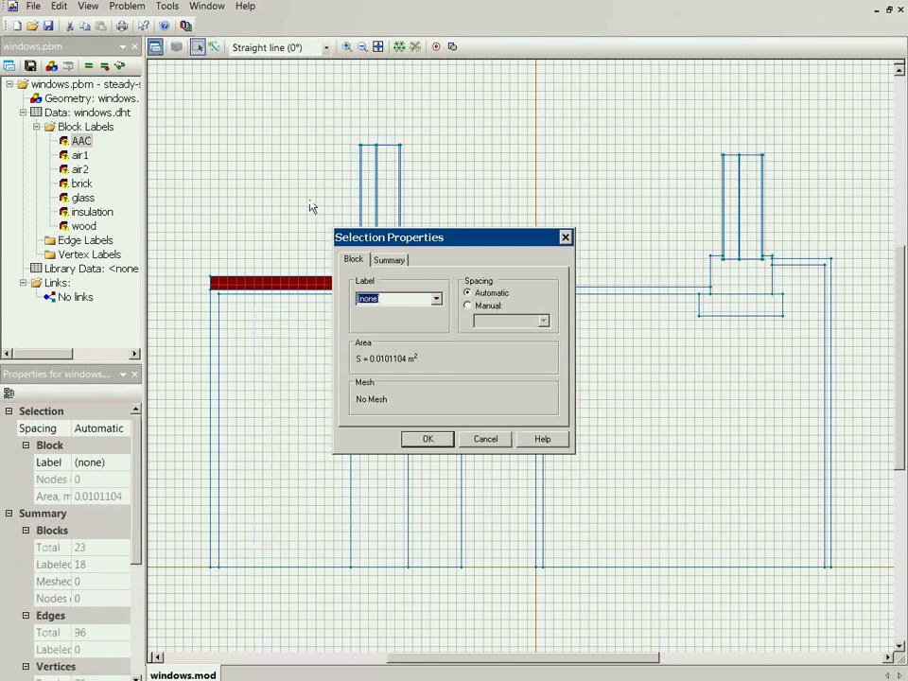
click(436, 299)
click(422, 377)
click(440, 440)
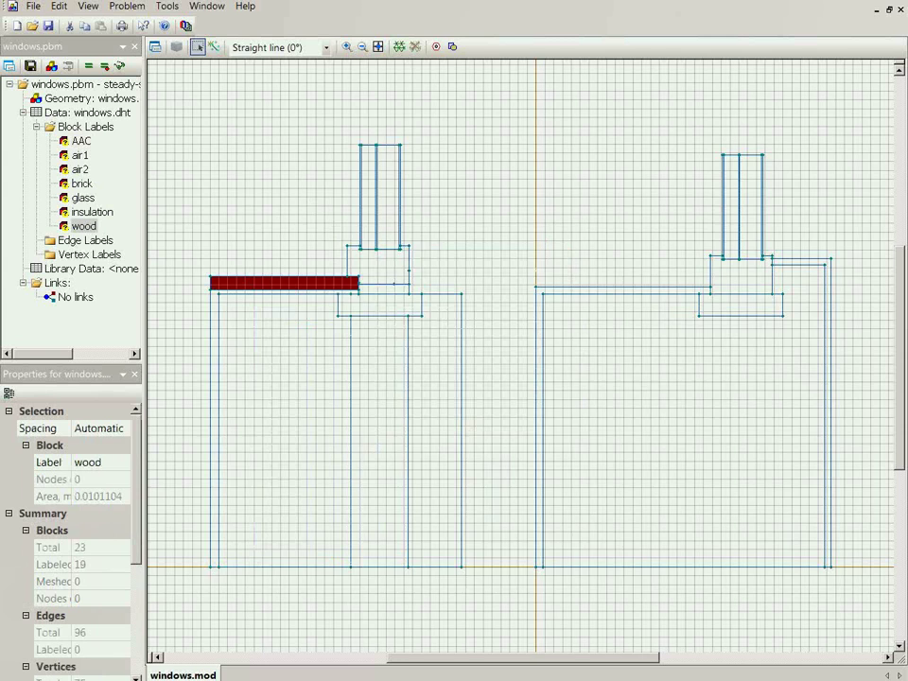
Step: Label the inner plaster layers of both wall sections and the outer plaster layer of the right section with a new block label, cement
scroll(193, 303, up, 2)
ctrl+click(193, 300)
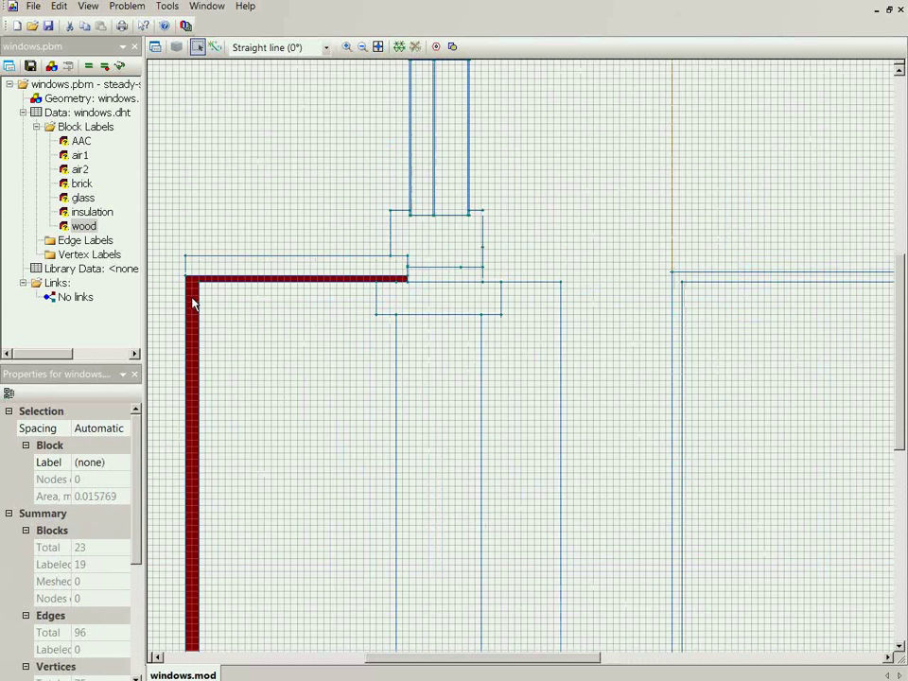
ctrl+click(680, 319)
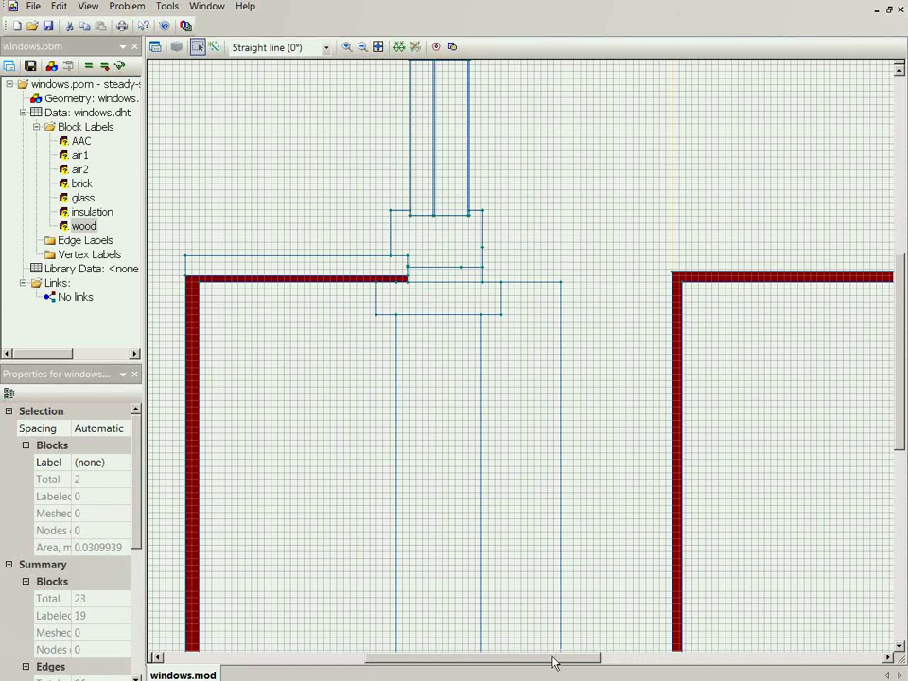
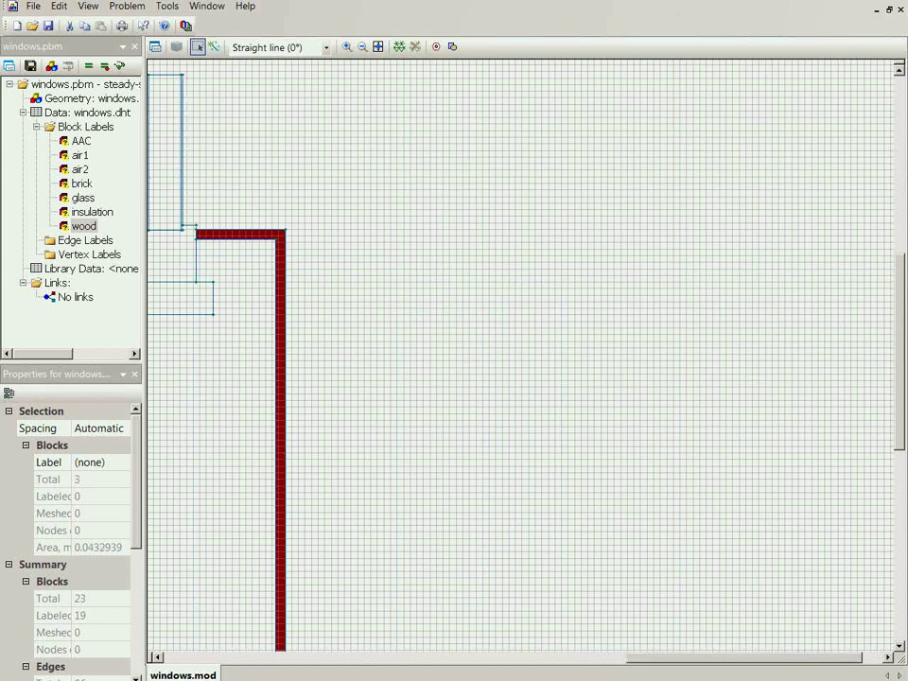
click(155, 46)
text(cement)
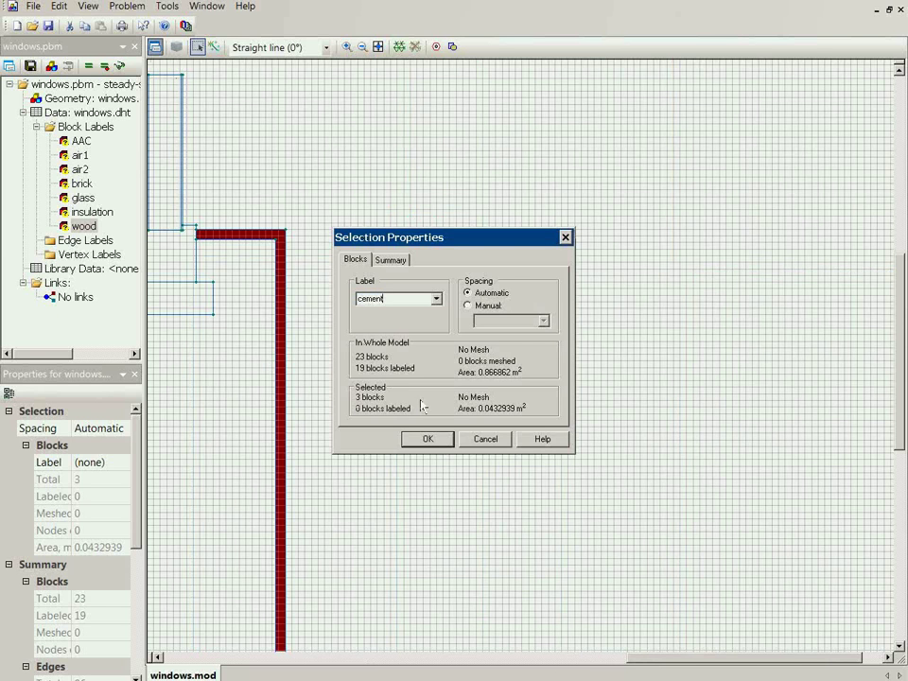
click(435, 441)
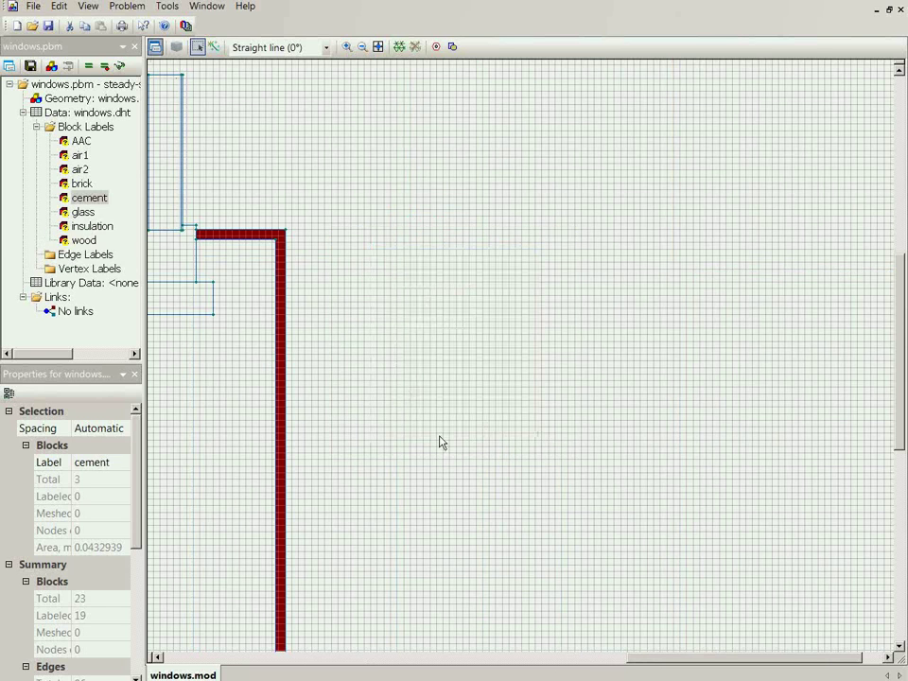
Step: Select the room-side boundary edges of the left section along the wall face, the sill top and the window frame's side
click(377, 47)
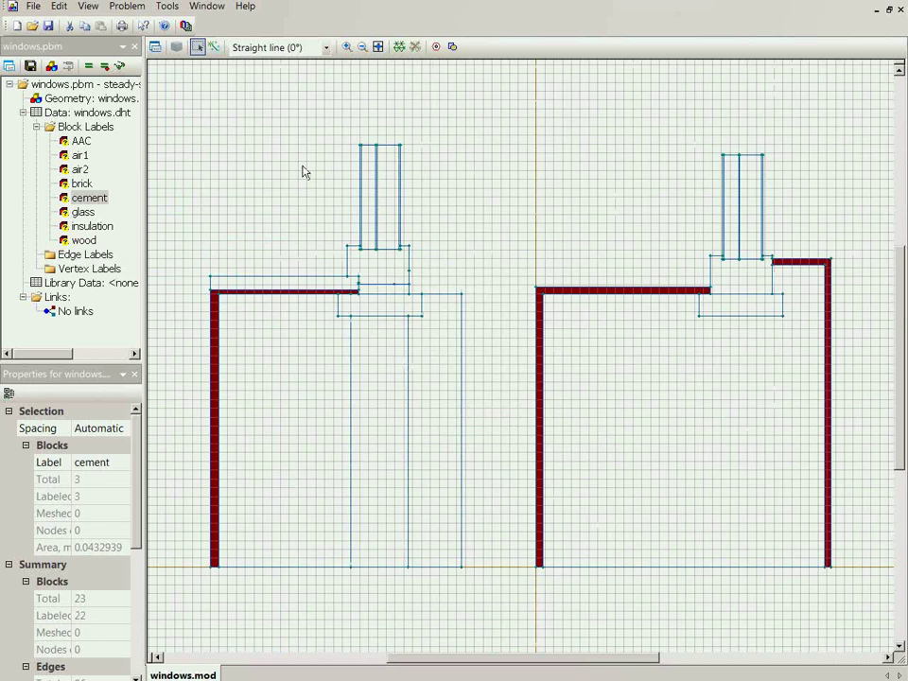
click(211, 240)
drag(186, 243, 217, 582)
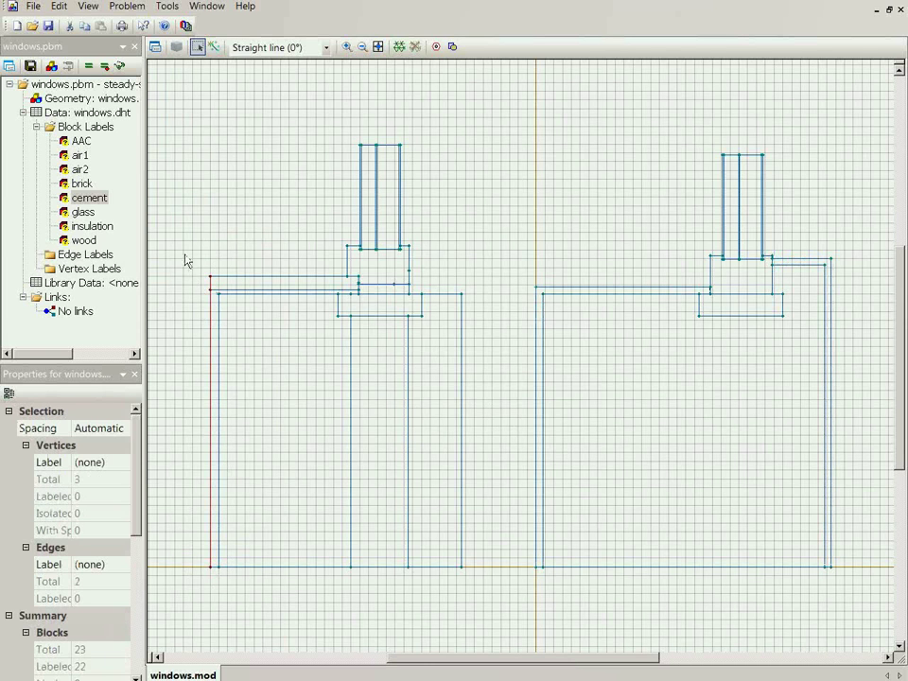
drag(193, 254, 348, 285)
drag(327, 239, 355, 287)
Step: Add the left section's room-side frame ledge and the inner glass pane's outer face to the edge selection
scroll(354, 234, up, 2)
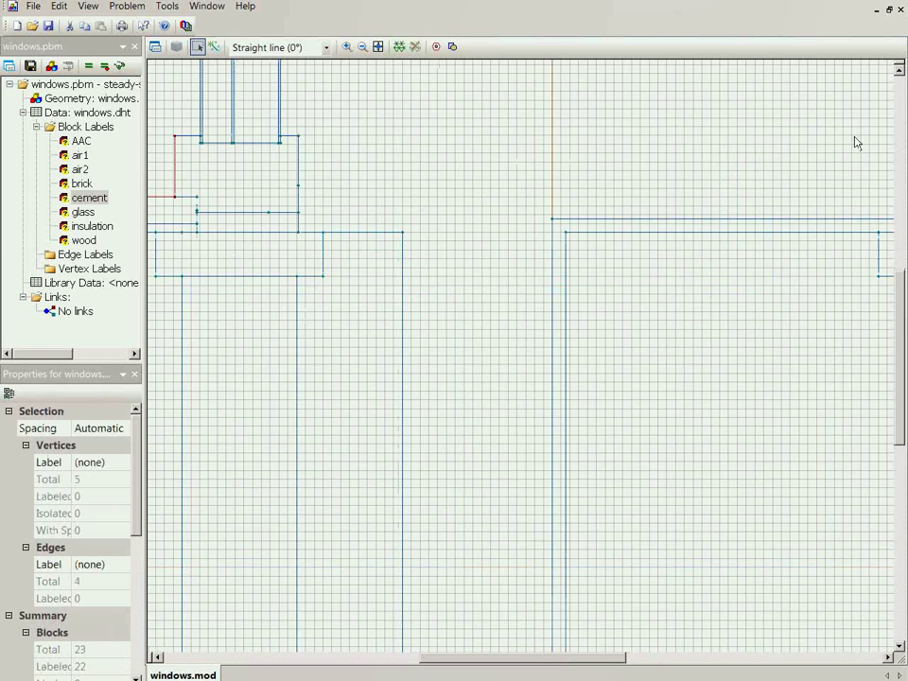
scroll(662, 94, up, 3)
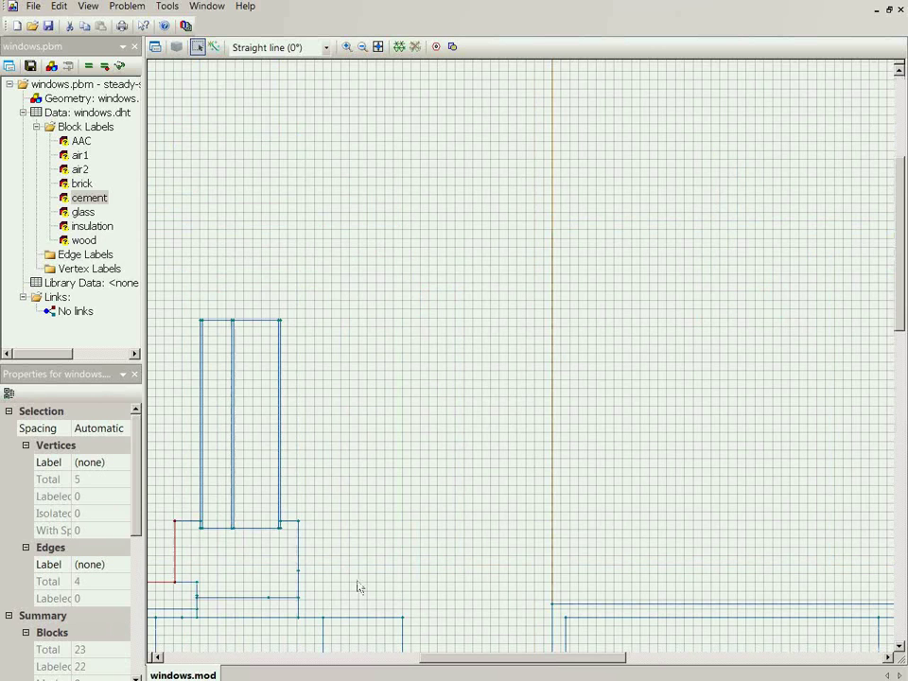
click(197, 658)
click(347, 46)
drag(600, 308, 766, 596)
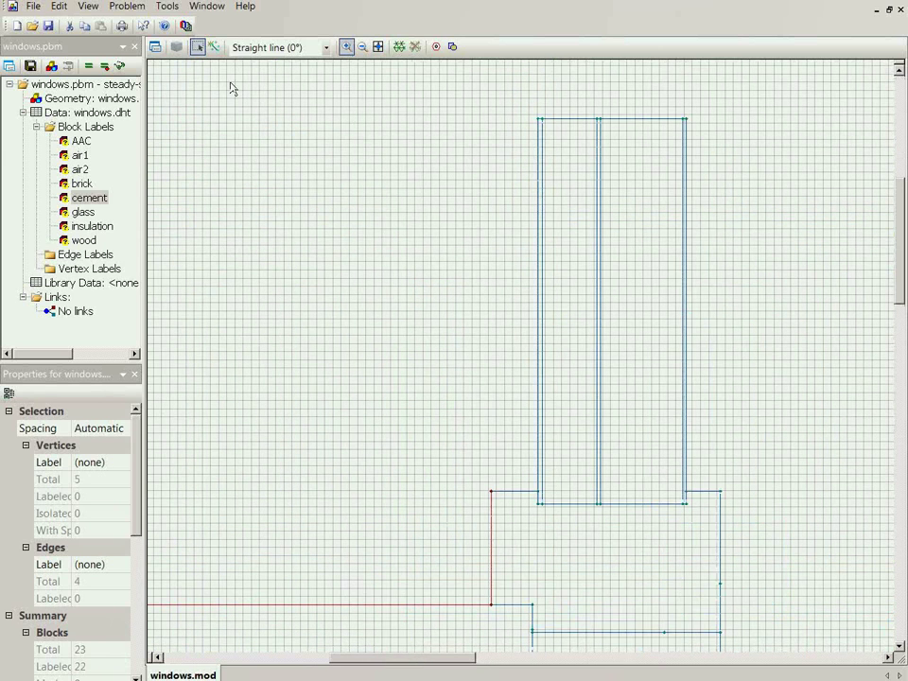
click(197, 47)
drag(458, 470, 541, 508)
ctrl+click(538, 473)
Step: Assign a new edge label, T+20, to the selected room-side edges of the left section
click(362, 47)
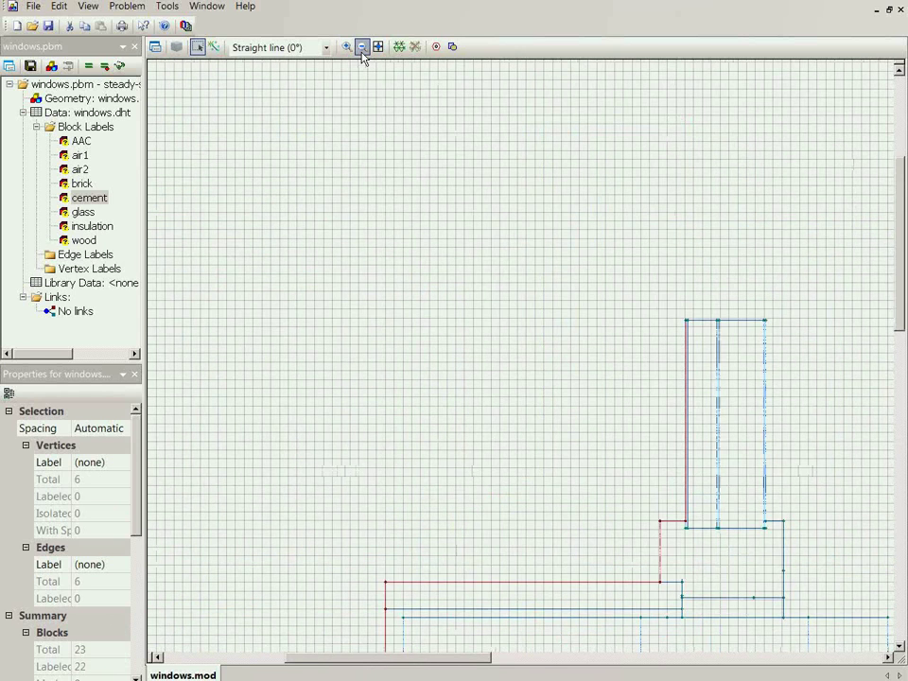
click(155, 47)
text(T+20)
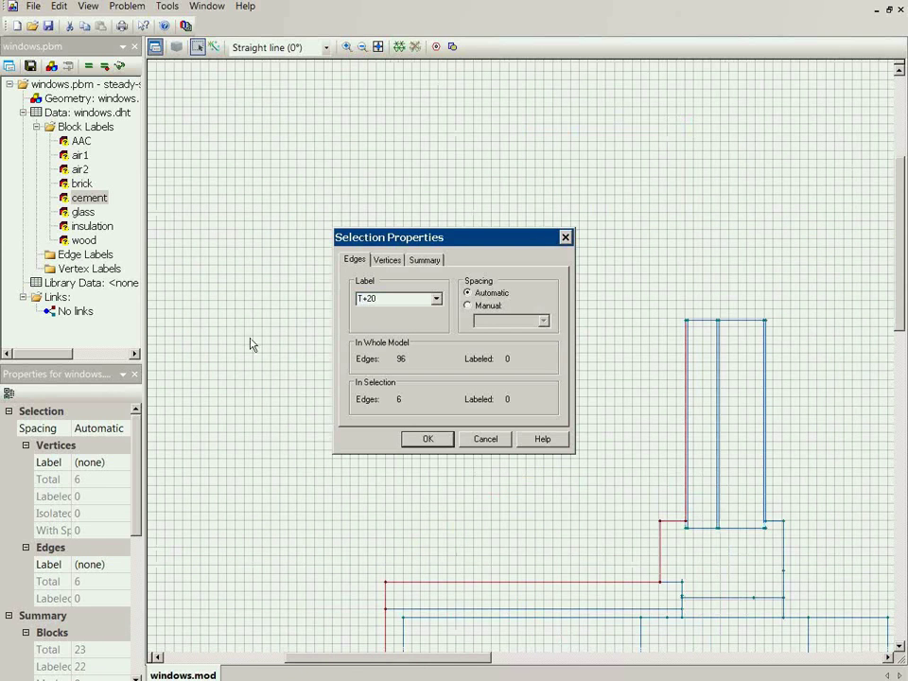
click(426, 440)
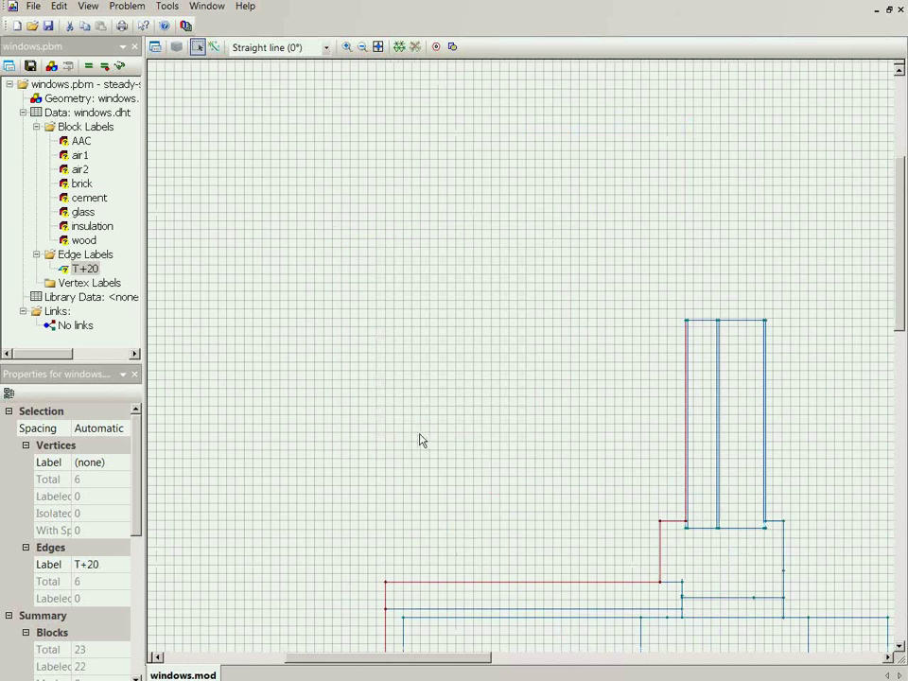
Step: Select the room-side boundary edges of the right section along the wall face, plaster top, window frame and inner glass pane
click(378, 47)
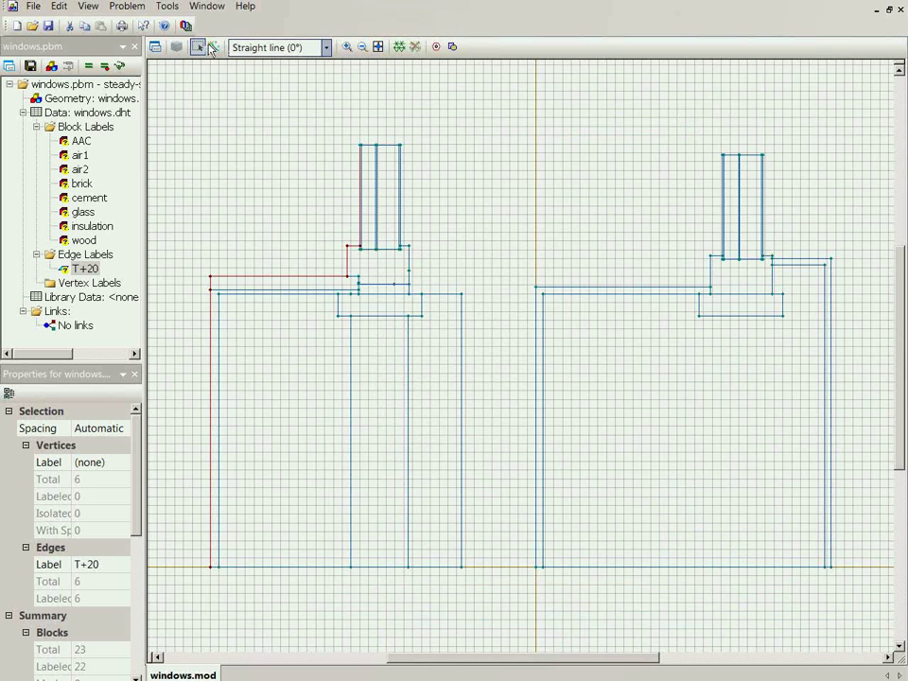
drag(517, 266, 543, 584)
drag(517, 261, 701, 252)
scroll(746, 257, up, 2)
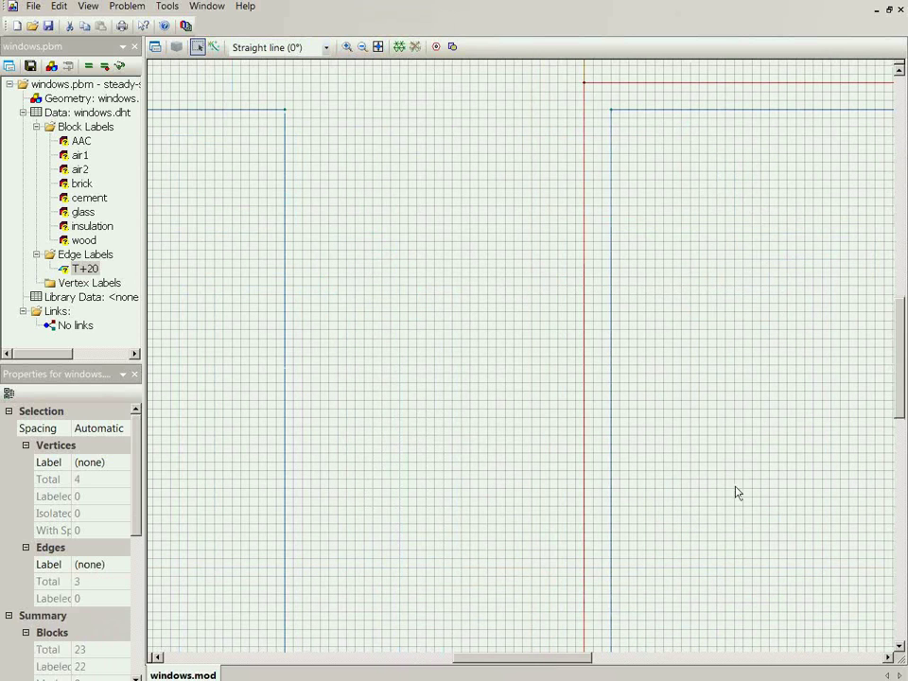
drag(582, 674, 676, 673)
scroll(882, 134, up, 5)
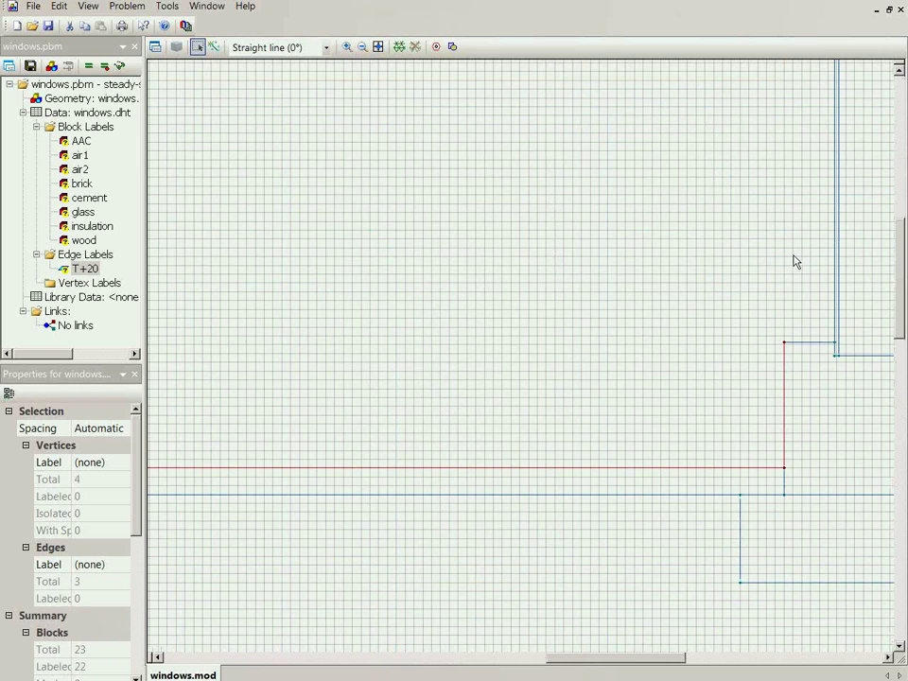
drag(766, 295, 837, 346)
click(901, 159)
Step: Assign the T+20 label to the selected room-side edges of the right section
click(155, 46)
click(437, 299)
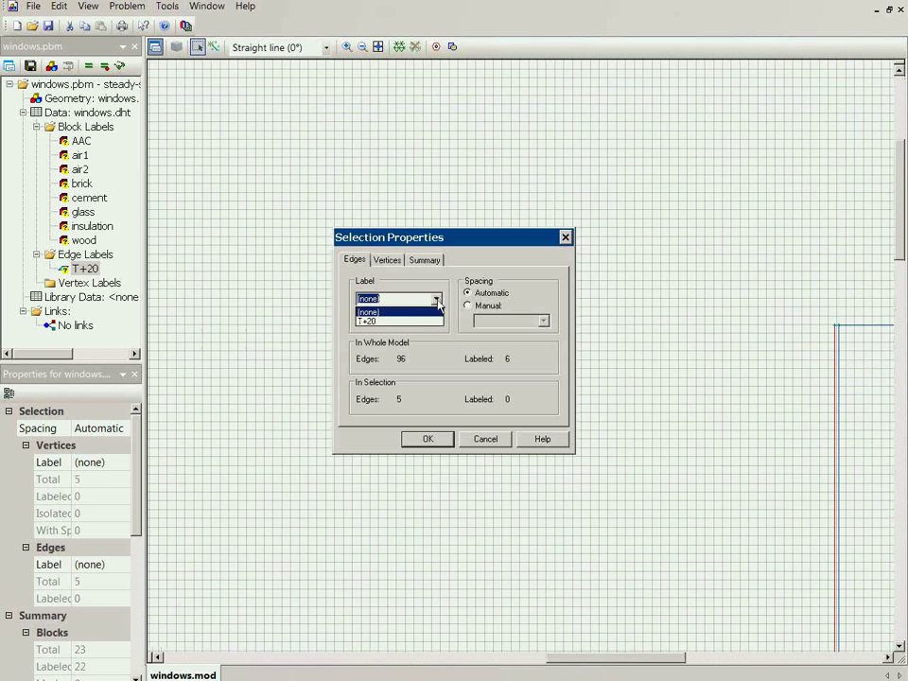
click(417, 319)
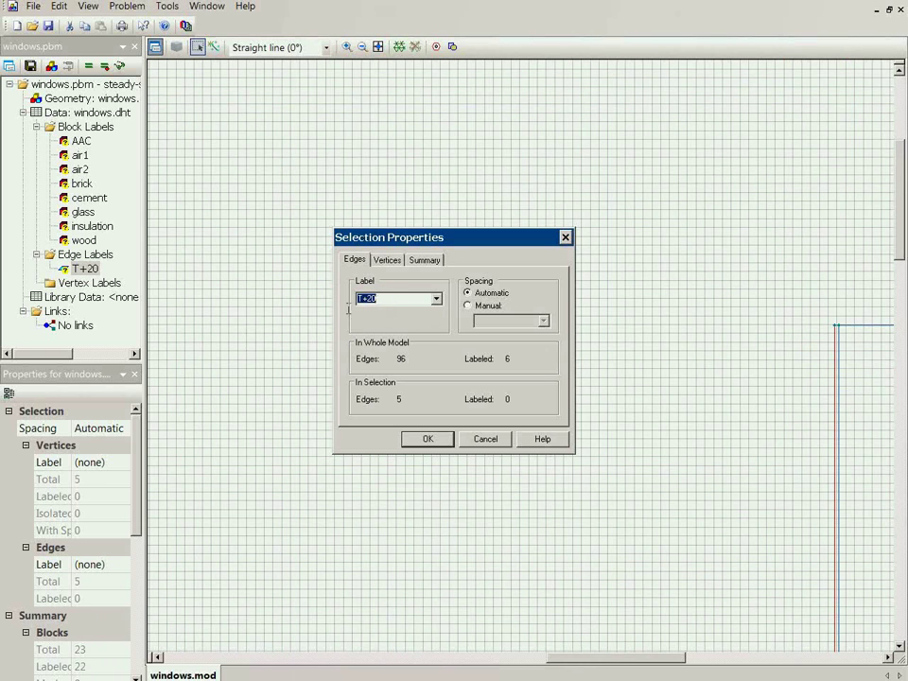
click(441, 440)
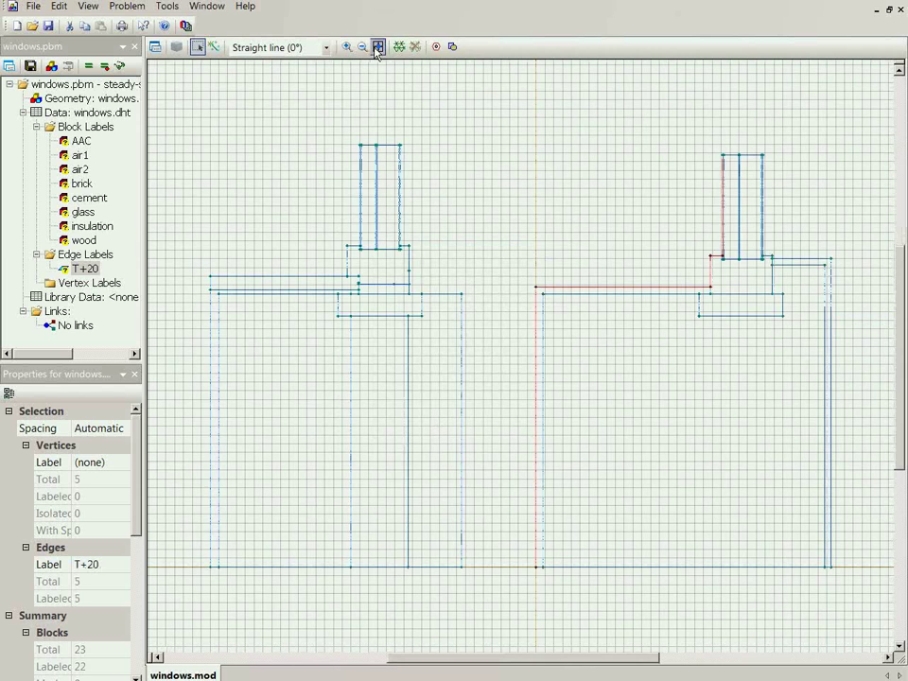
Step: Select the outdoor boundary edges of the left section along the brick face and top, the window frame and the outer glass pane
click(378, 46)
drag(450, 280, 470, 617)
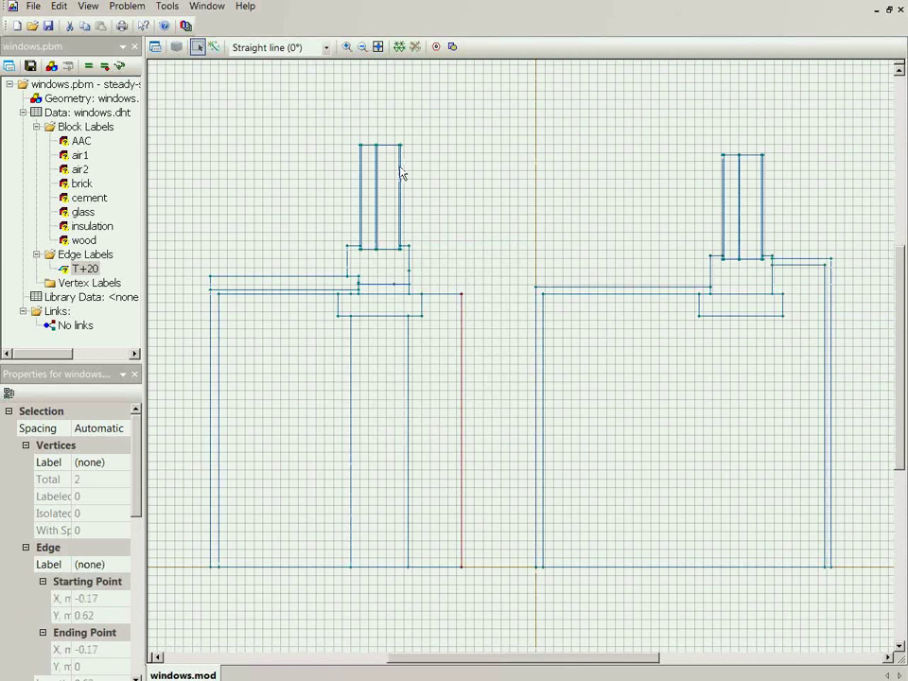
ctrl+click(401, 175)
click(346, 47)
drag(385, 229, 482, 325)
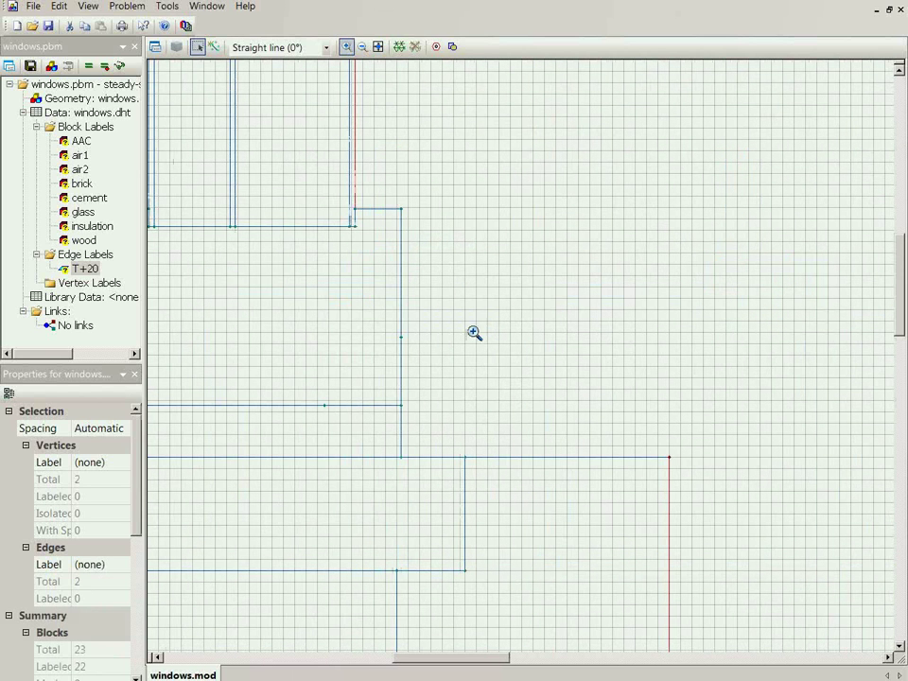
click(197, 48)
drag(425, 193, 393, 503)
drag(700, 430, 393, 475)
Step: Assign a new edge label, T -32, to the selected outdoor edges of the left section
click(156, 47)
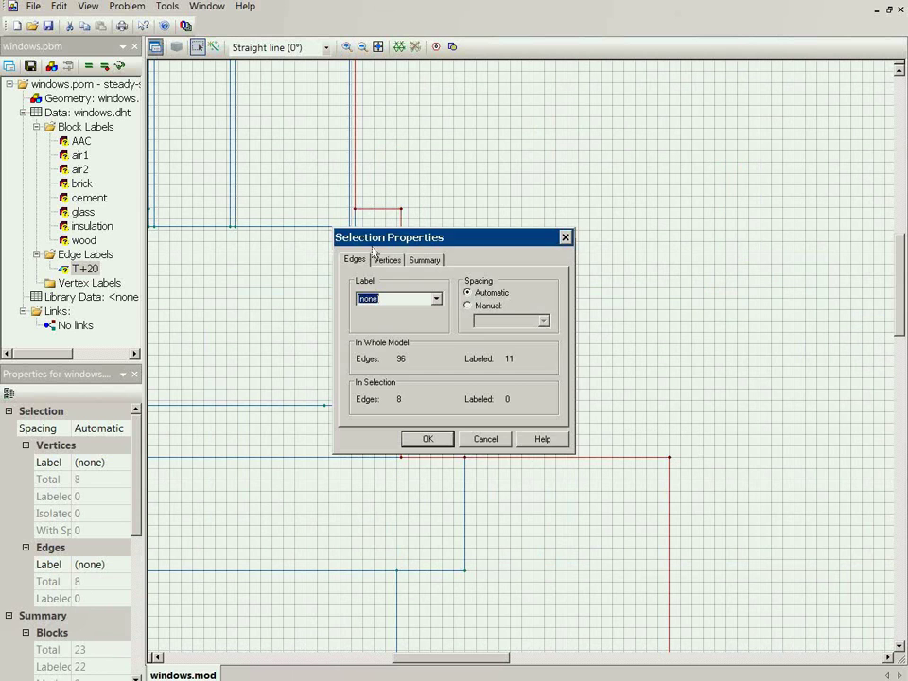
text(T -32)
click(428, 439)
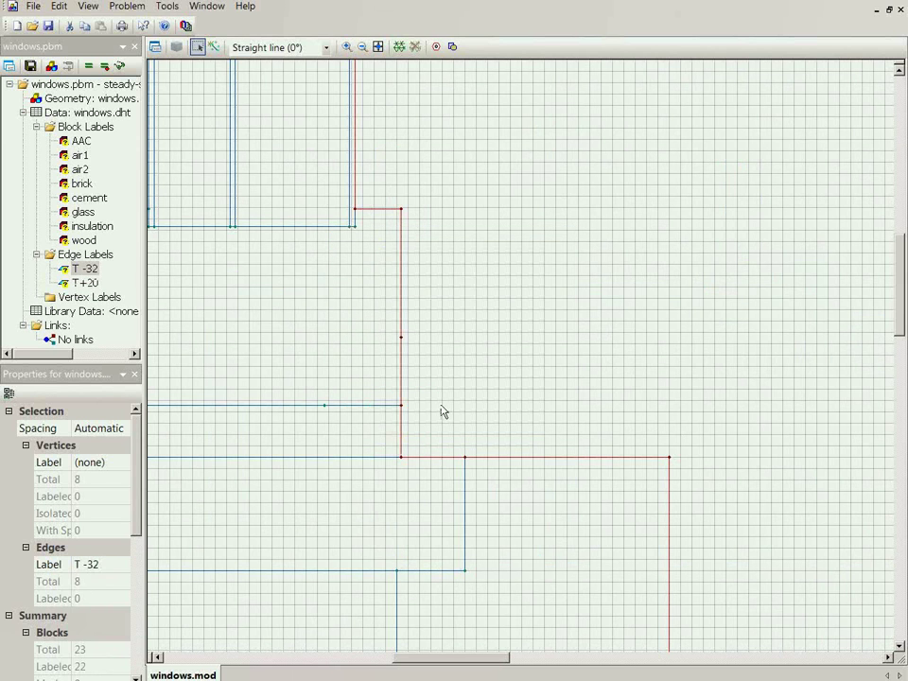
Step: Select the outdoor boundary edges of the right section along the outer glass pane, window frame, plaster top and outer wall face
click(363, 47)
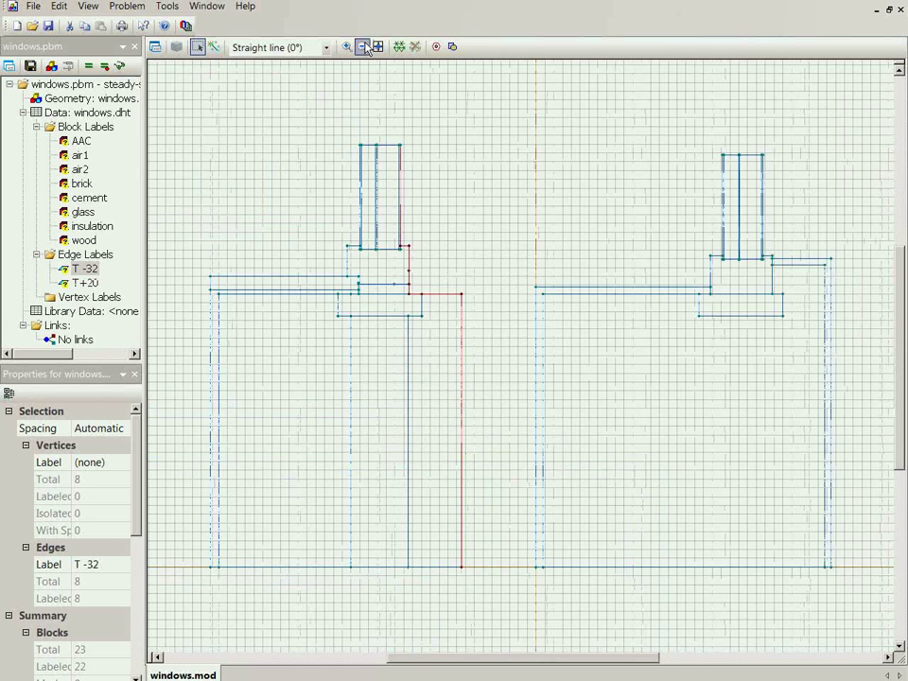
click(831, 299)
ctrl+click(797, 258)
click(347, 46)
drag(740, 141, 833, 273)
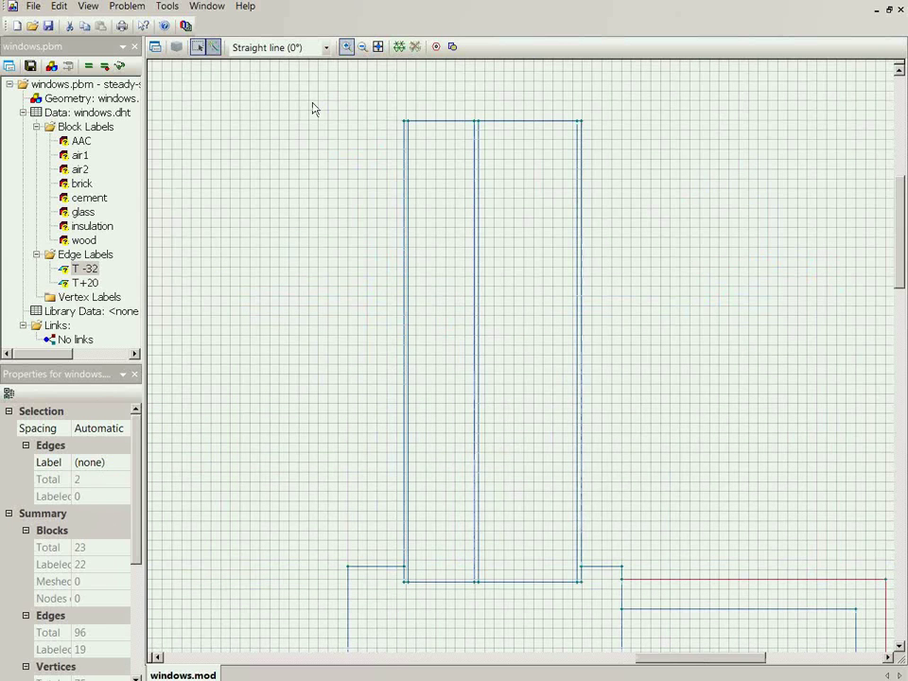
click(197, 47)
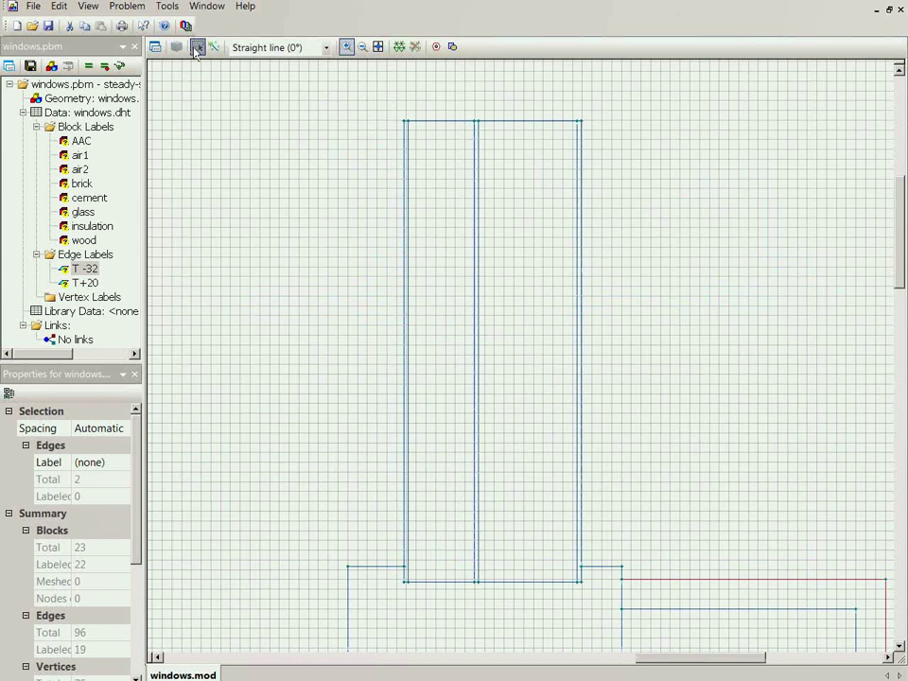
click(581, 264)
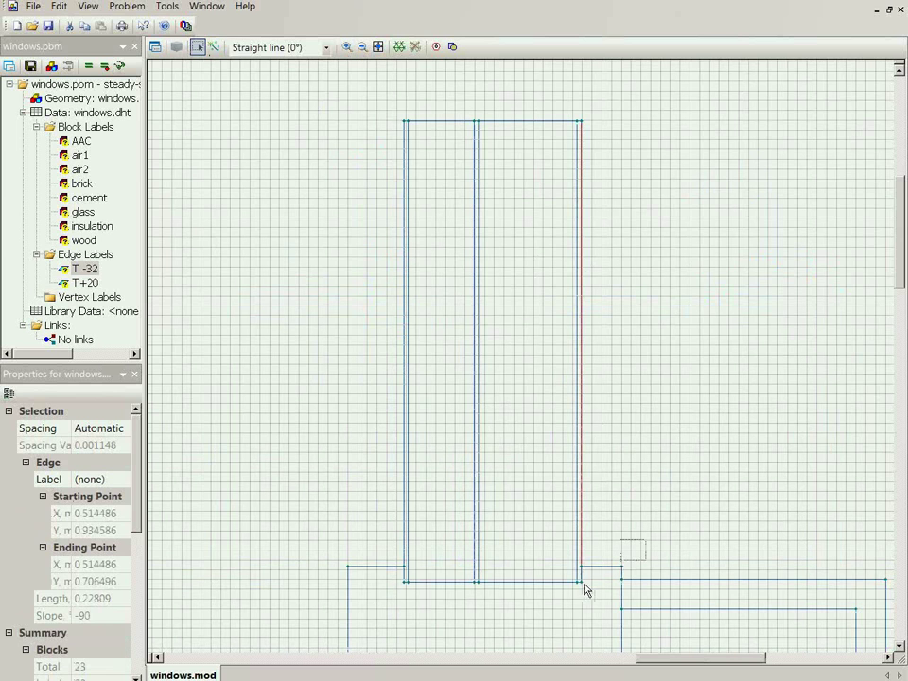
ctrl+click(615, 567)
ctrl+click(620, 579)
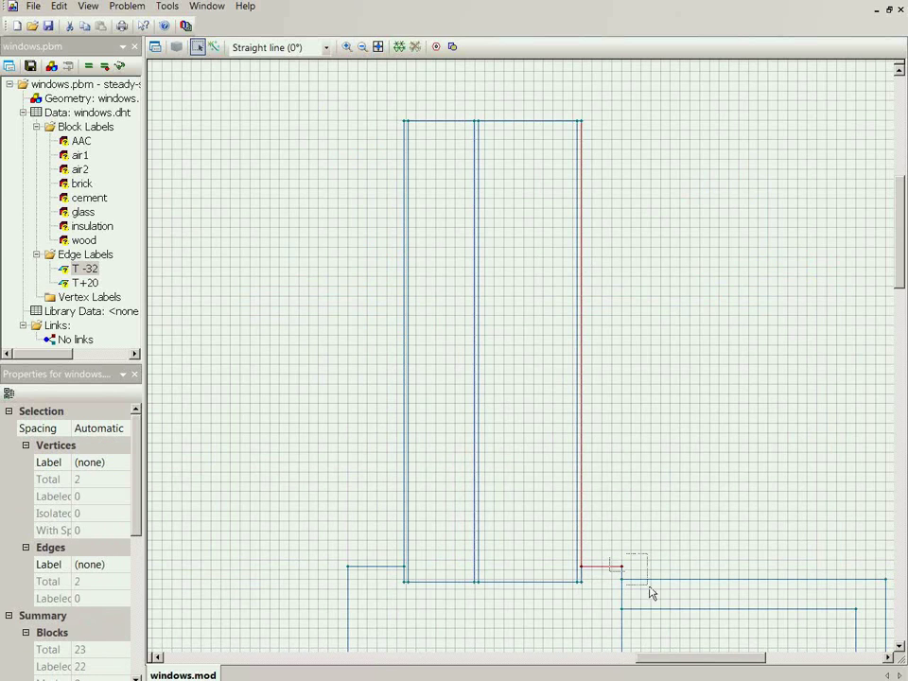
ctrl+click(793, 579)
click(362, 47)
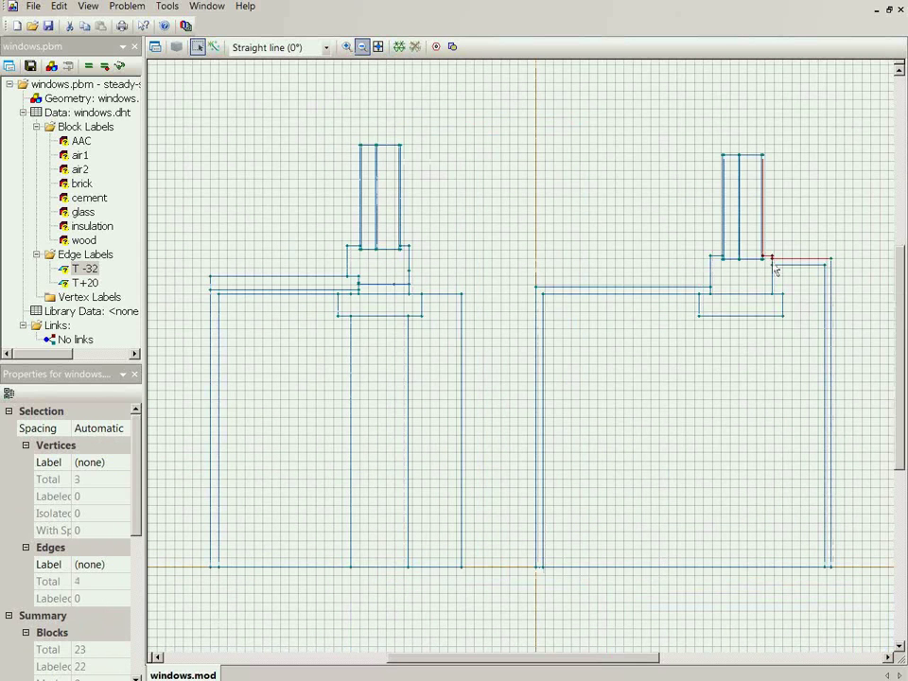
ctrl+click(831, 274)
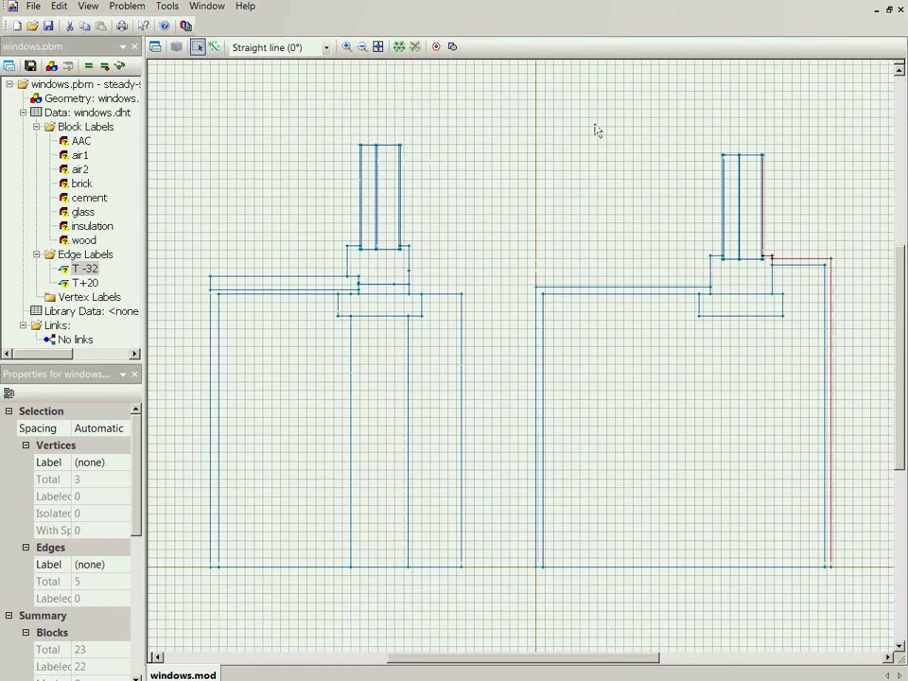
Step: Assign the existing T -32 label to the selected outdoor edges of the right section
click(155, 46)
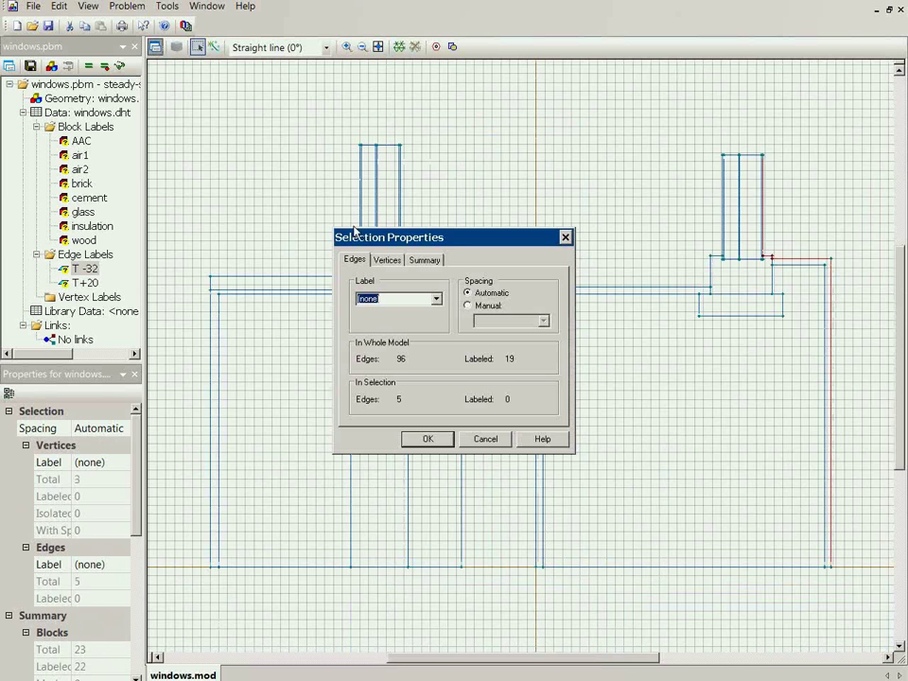
click(436, 299)
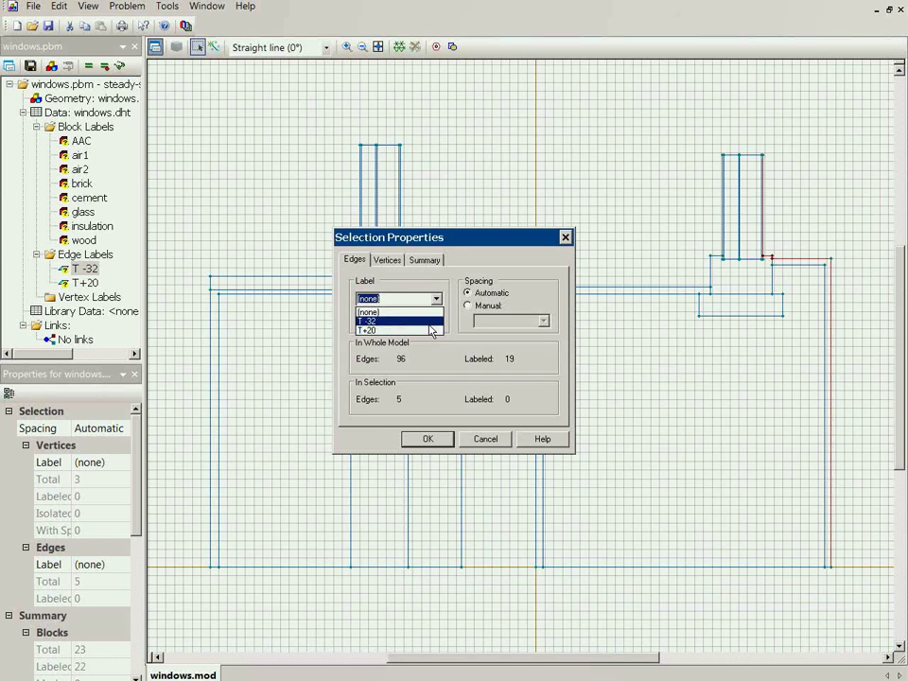
click(397, 318)
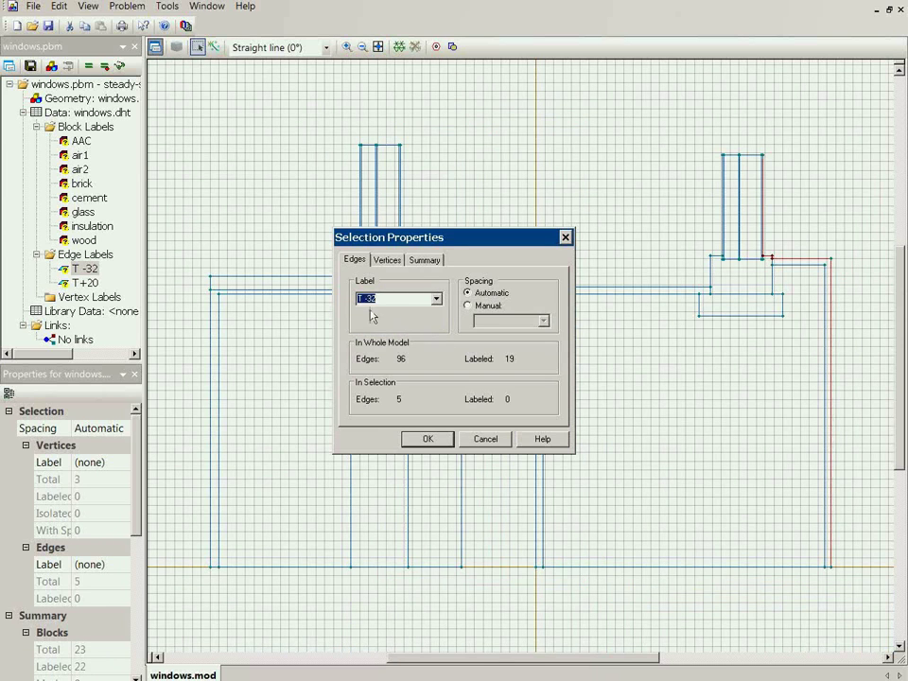
click(430, 440)
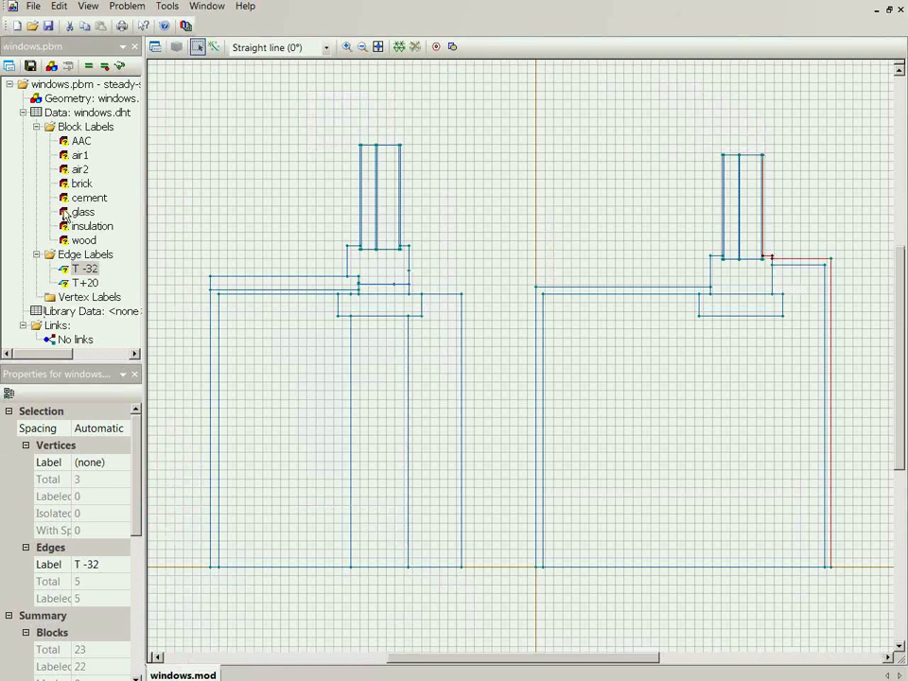
Step: Set the thermal conductivity of the glass block label to 0.76 W/K·m
click(66, 213)
double_click(66, 213)
text(0.76)
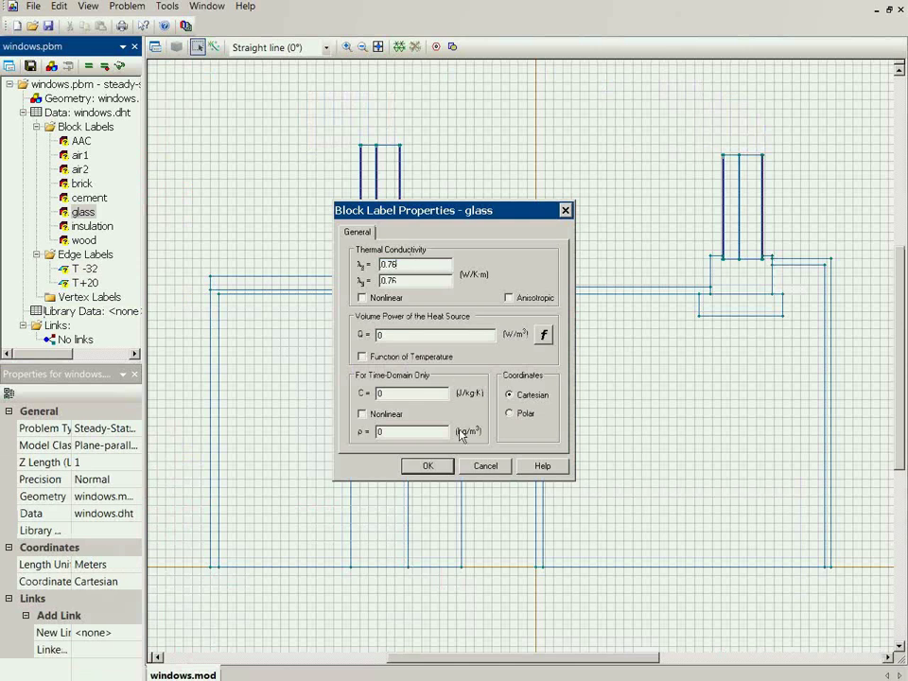
click(428, 466)
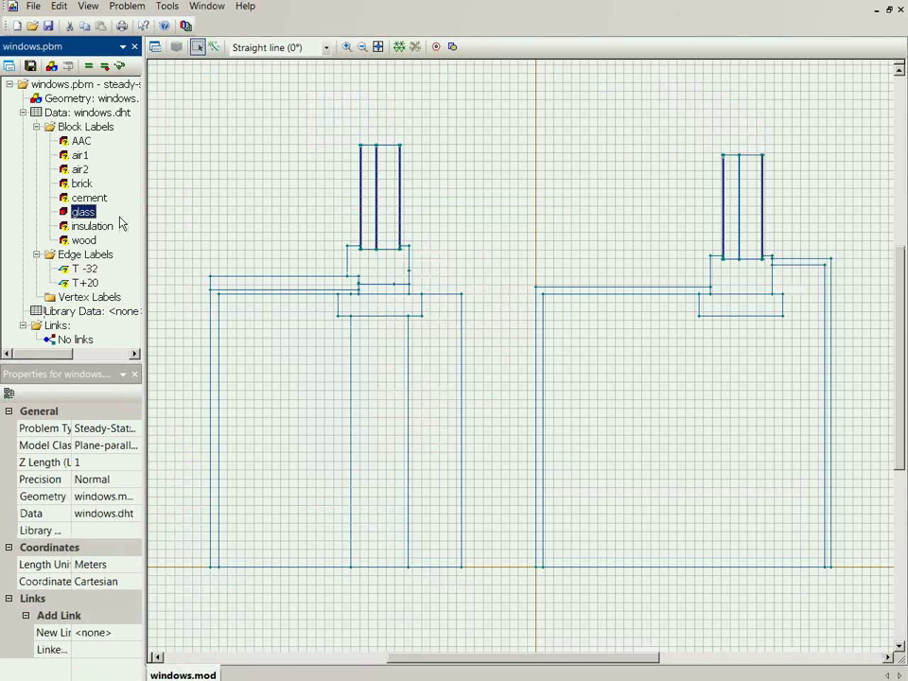
Step: Set the thermal conductivity of the brick block label to 0.8 W/K·m
click(77, 184)
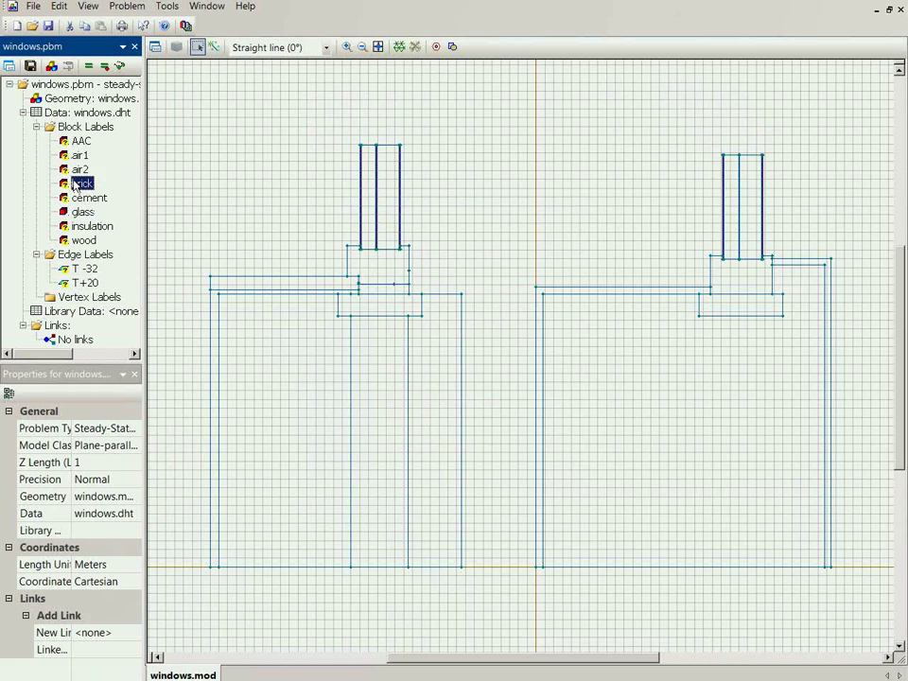
double_click(78, 183)
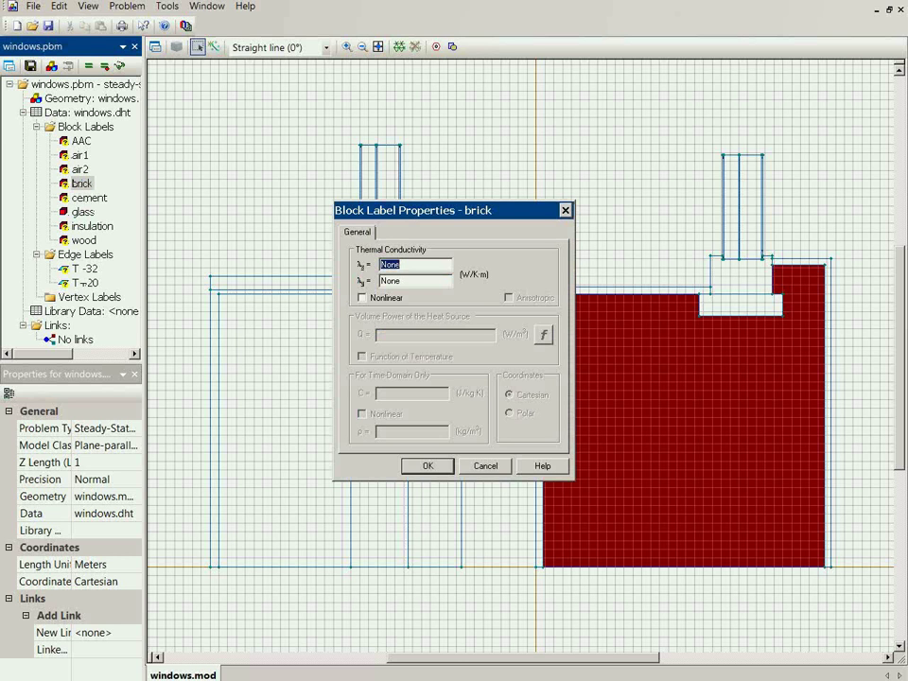
text(0.8)
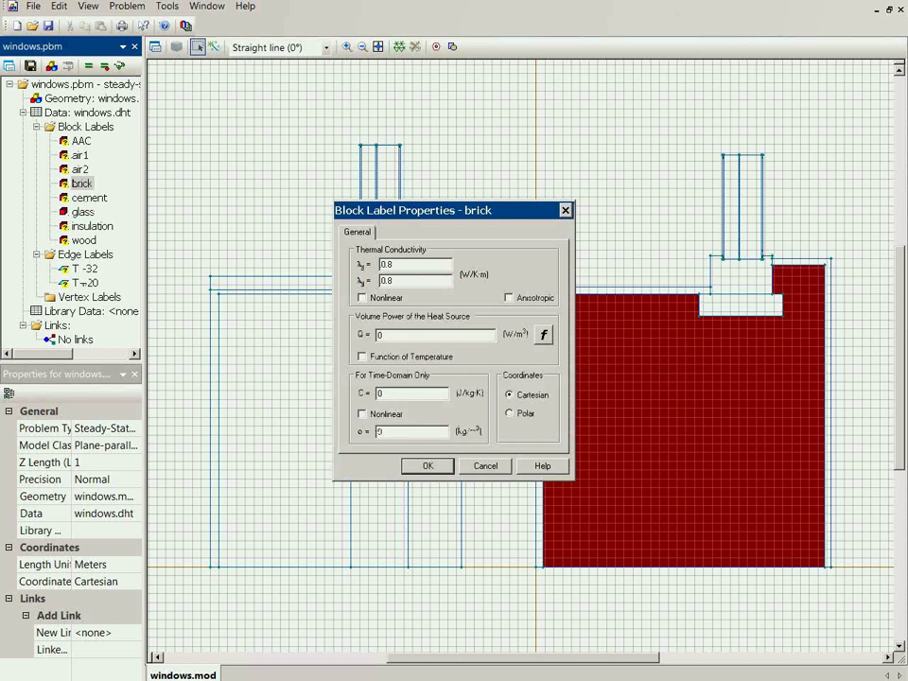
key(Return)
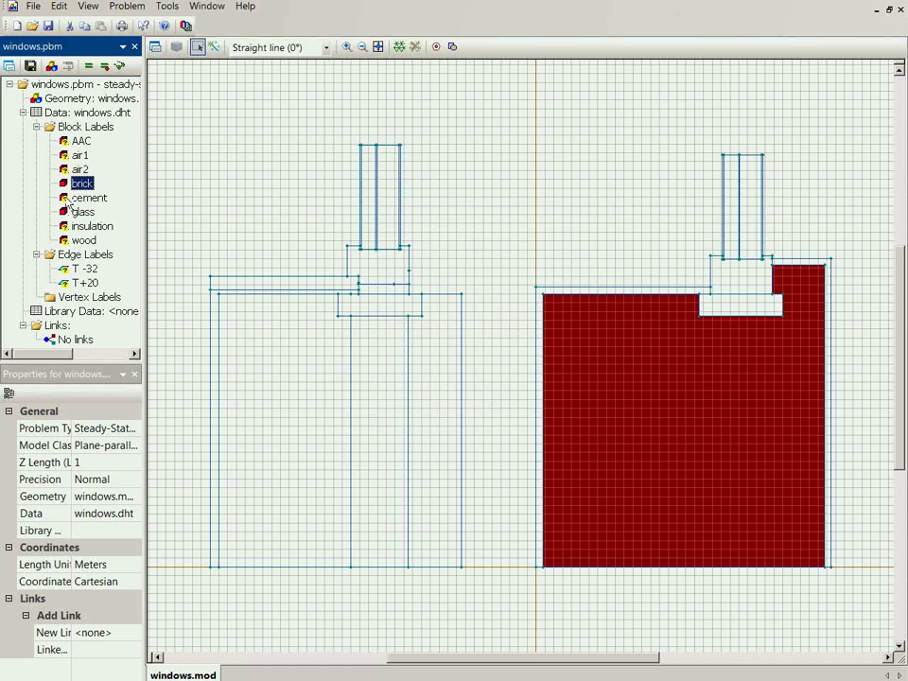
Step: Set the thermal conductivity of the cement block label to 0.93 W/K·m
double_click(68, 200)
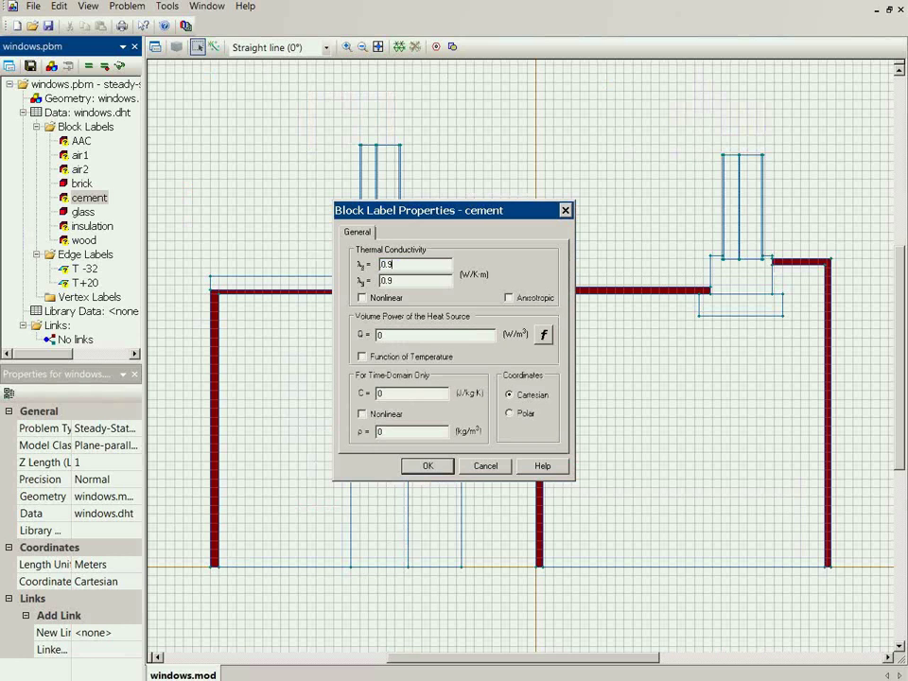
text(3)
click(427, 465)
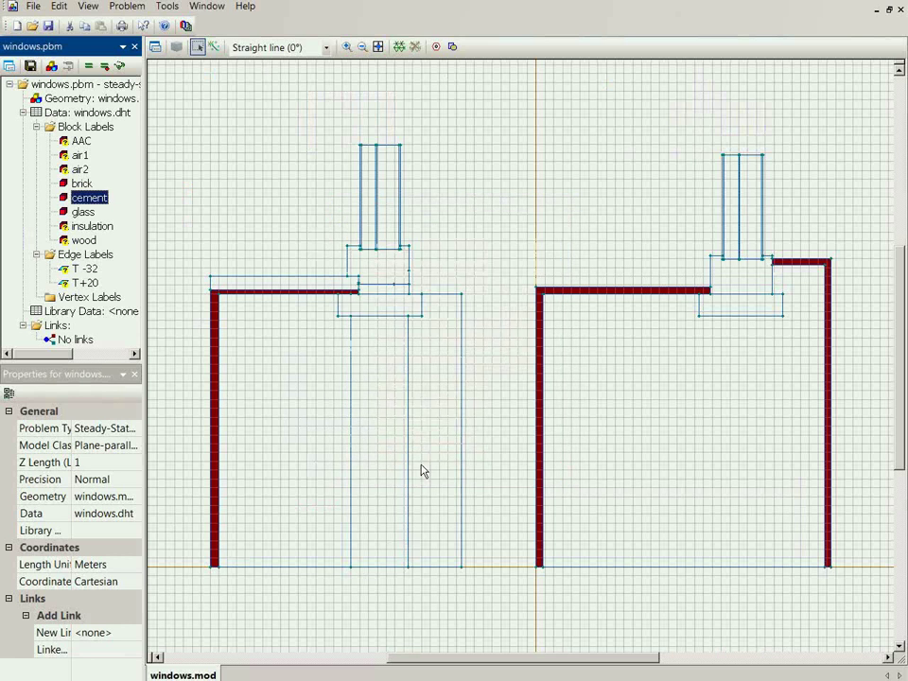
Step: Set the thermal conductivity of the AAC block label to 0.15 W/K·m
double_click(82, 140)
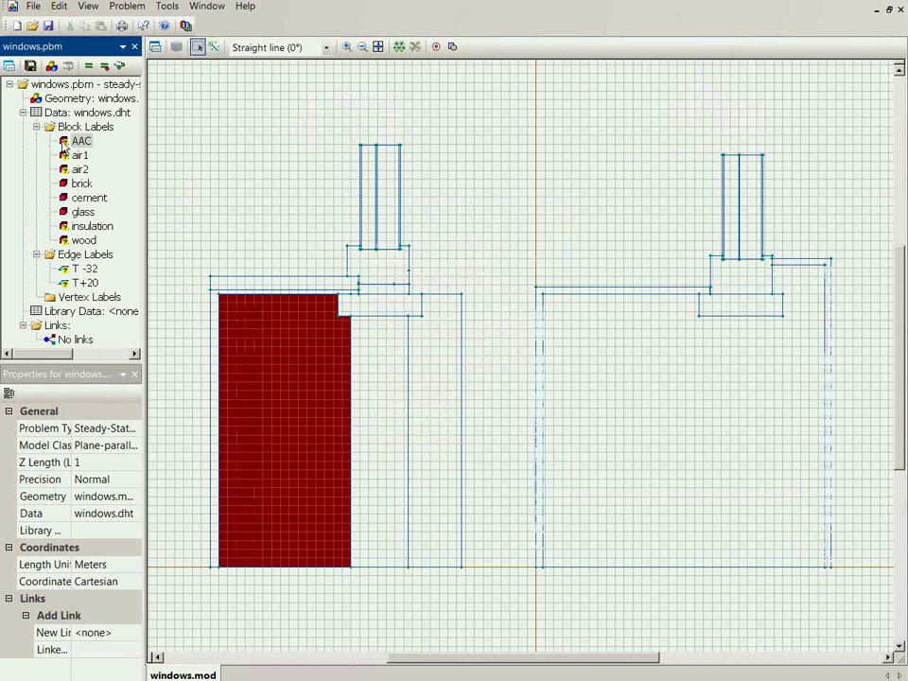
text(0.15)
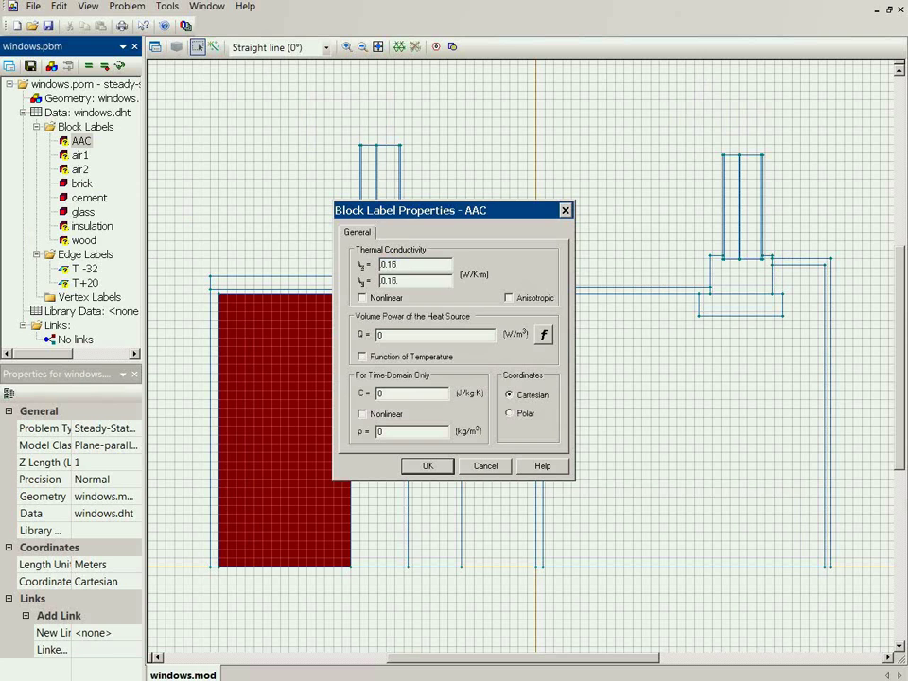
key(Return)
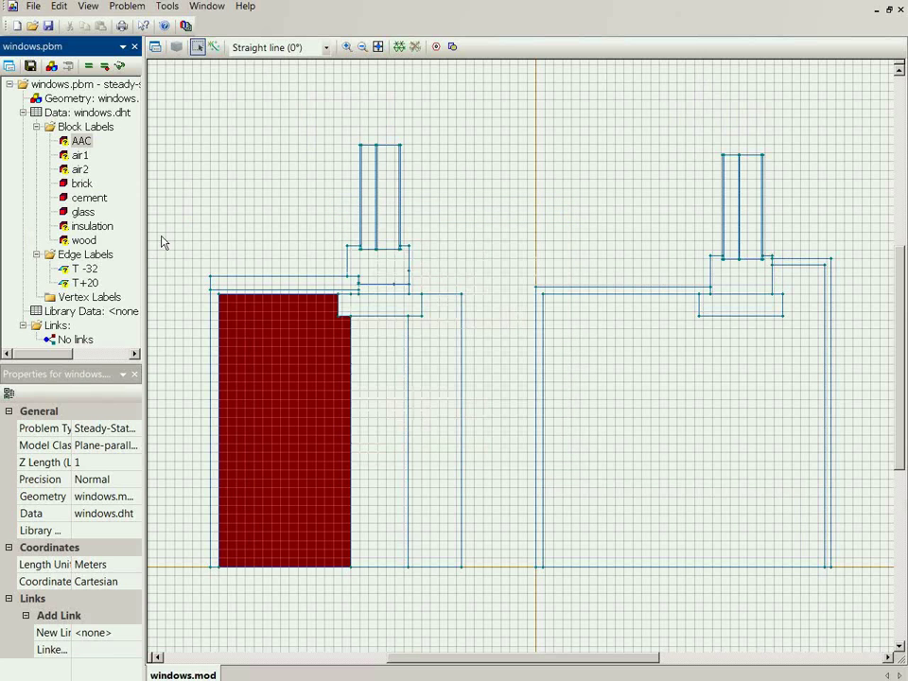
Step: Set the thermal conductivity of the wood block label to 0.18 W/K·m
double_click(83, 240)
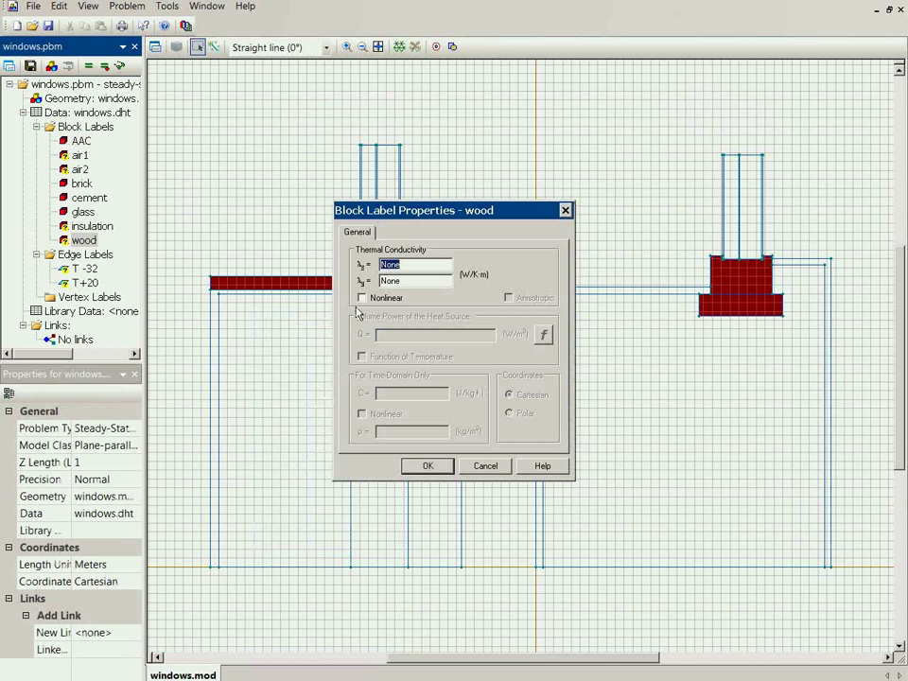
text(0.18)
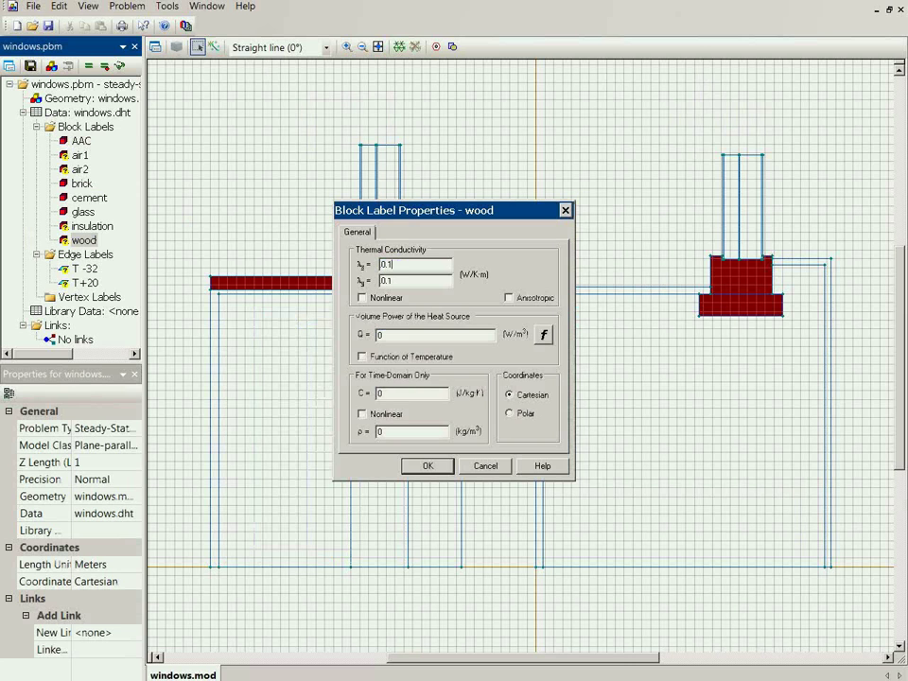
key(Return)
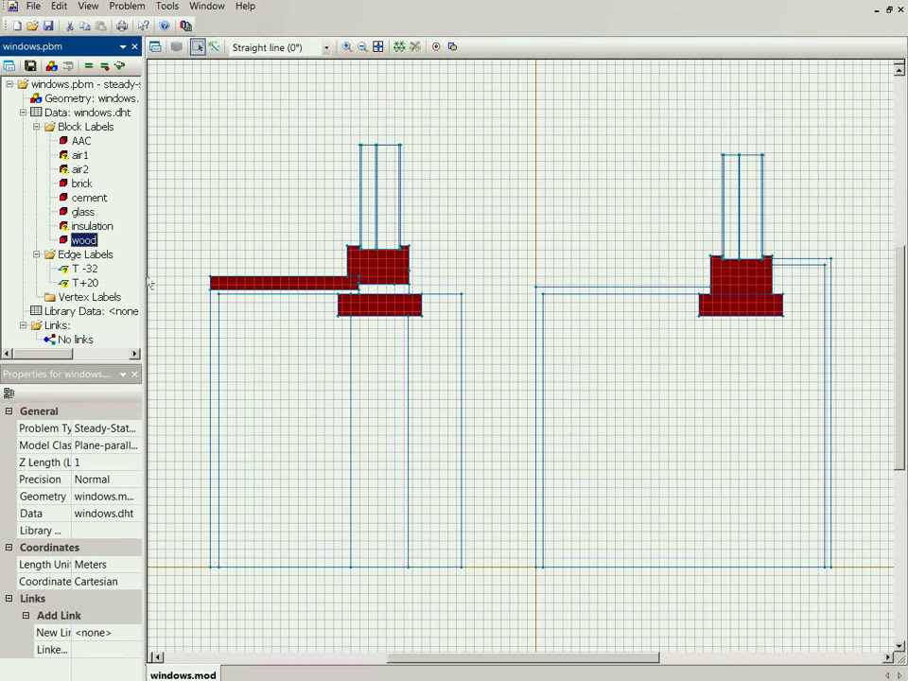
Step: Set the thermal conductivity of the insulation block label to 0.048 W/K·m
double_click(75, 229)
text(0.04)
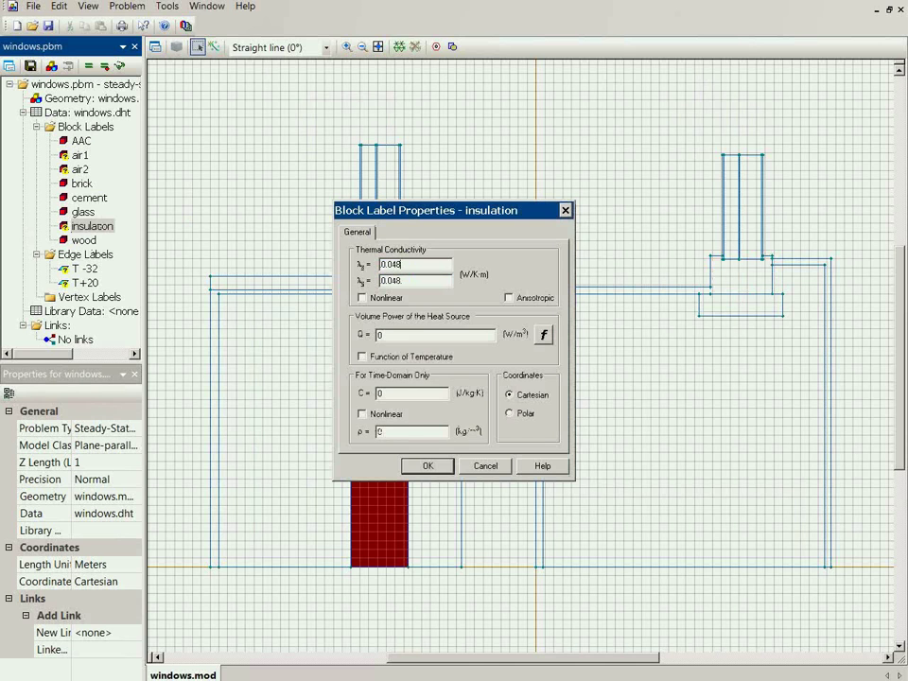
text(8)
key(Return)
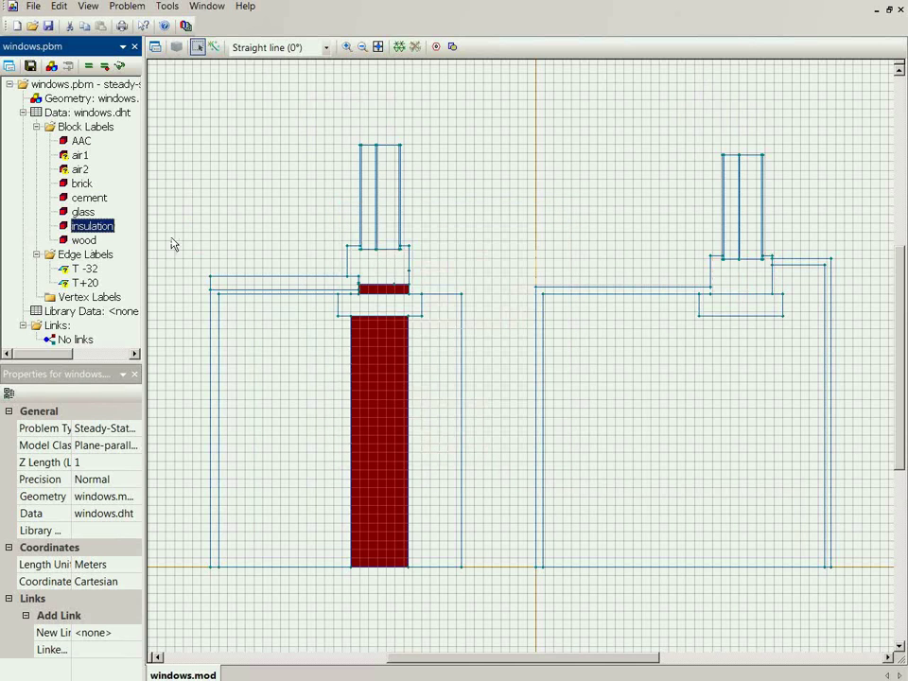
Step: Set the thermal conductivity of the air1 block label to 0.213 W/K·m
click(75, 157)
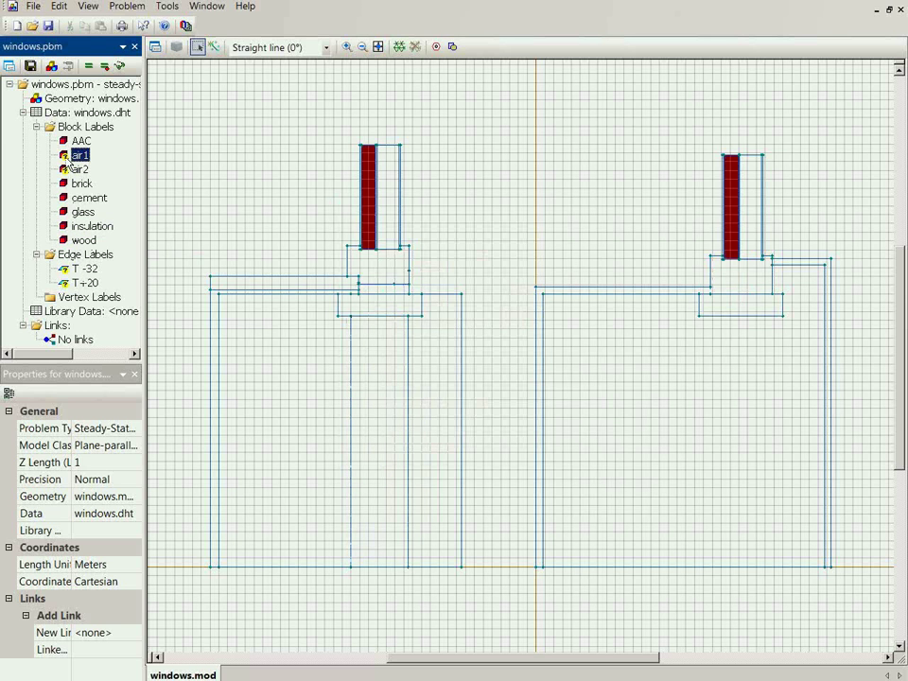
double_click(70, 159)
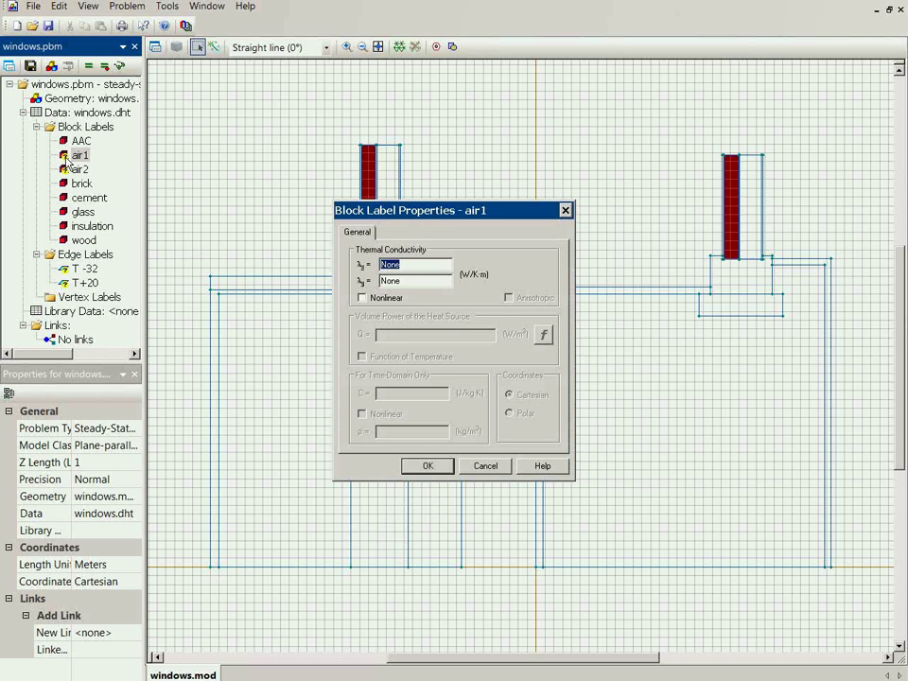
text(0.213)
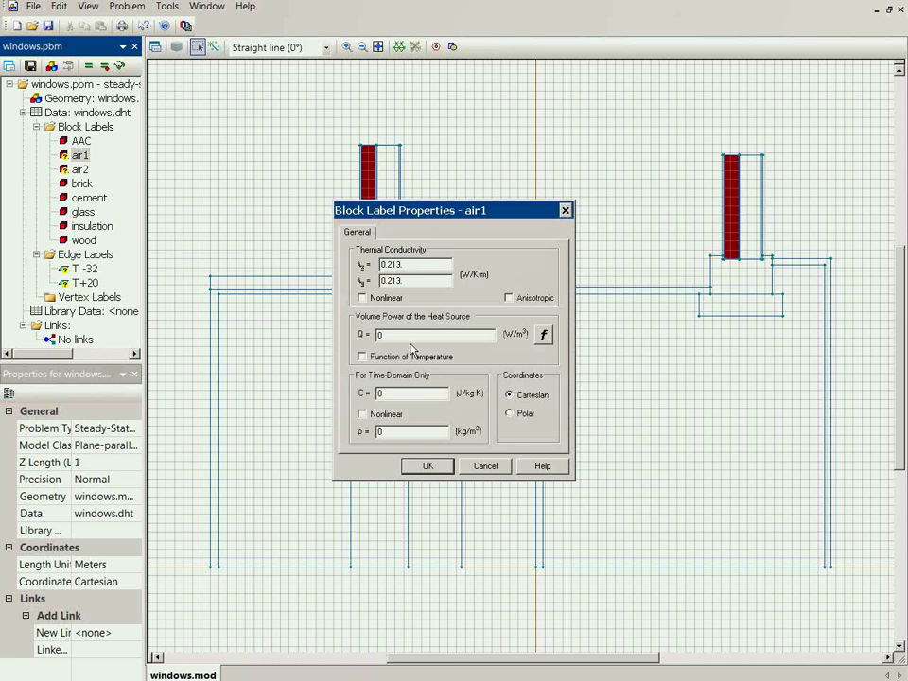
click(428, 466)
Step: Set the thermal conductivity of the air2 block label to 0.284 W/K·m
double_click(81, 169)
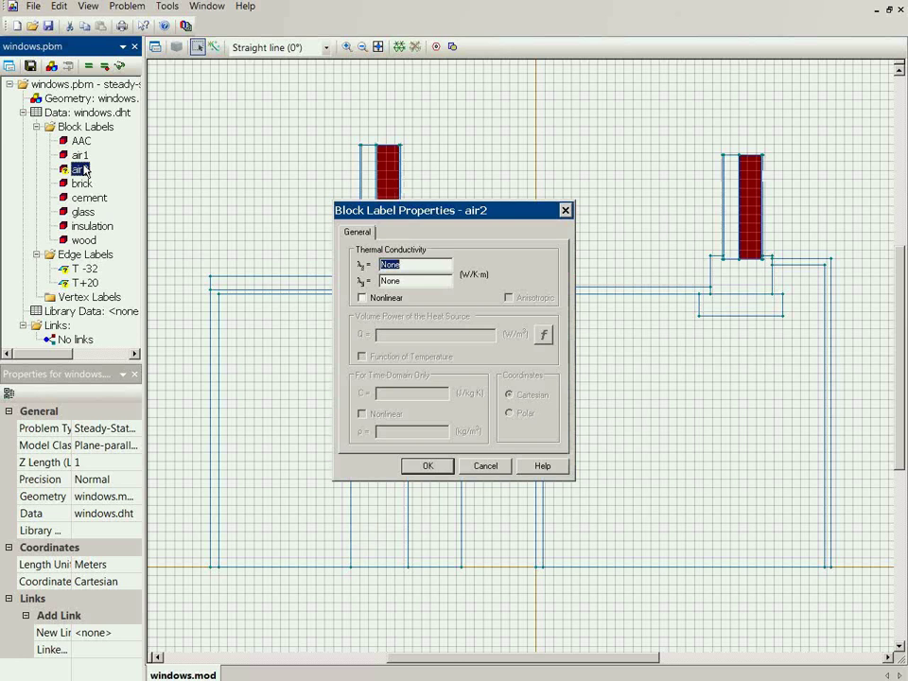
text(0.25)
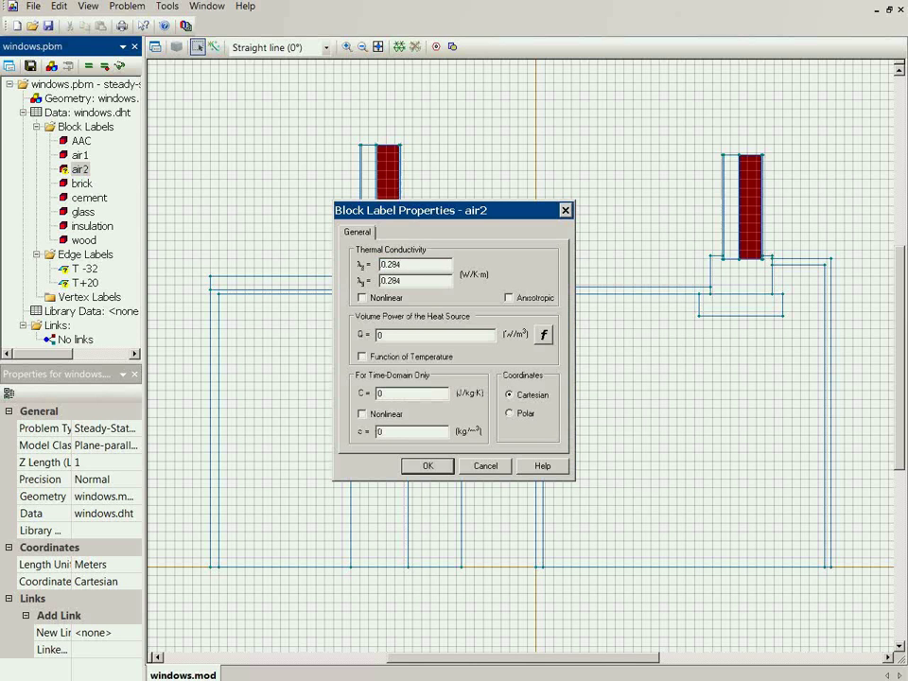
key(Return)
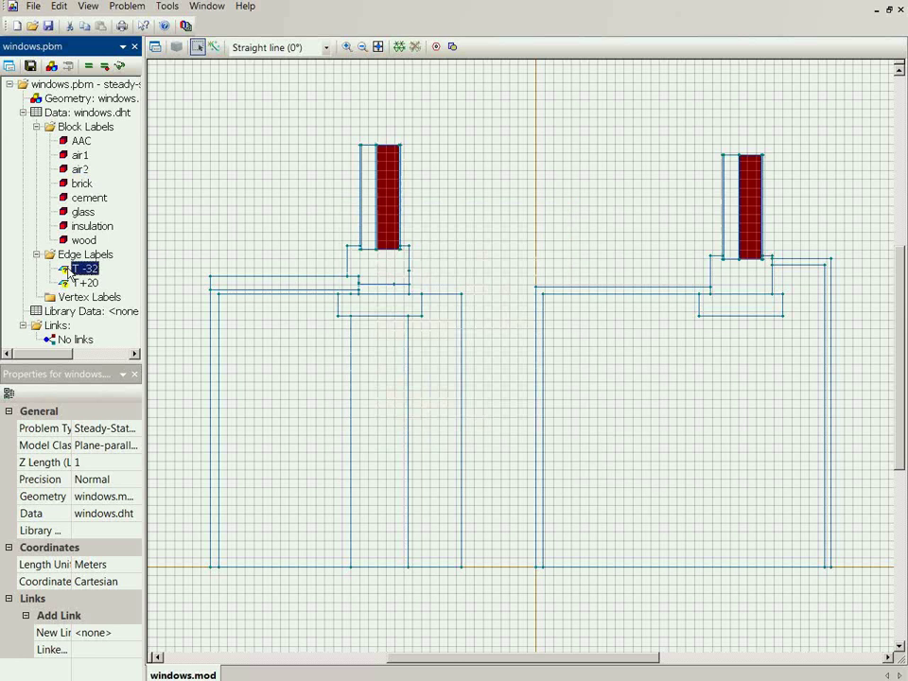
Step: Enable convection for the T -32 edge label, giving it an ambient temperature of -32 and a heat transfer coefficient
double_click(83, 269)
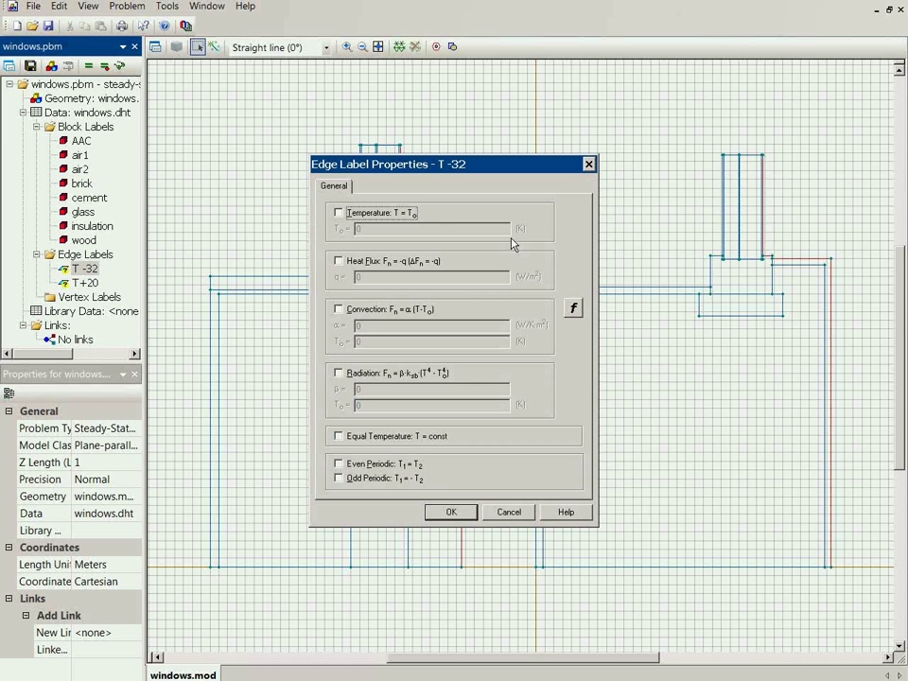
click(339, 309)
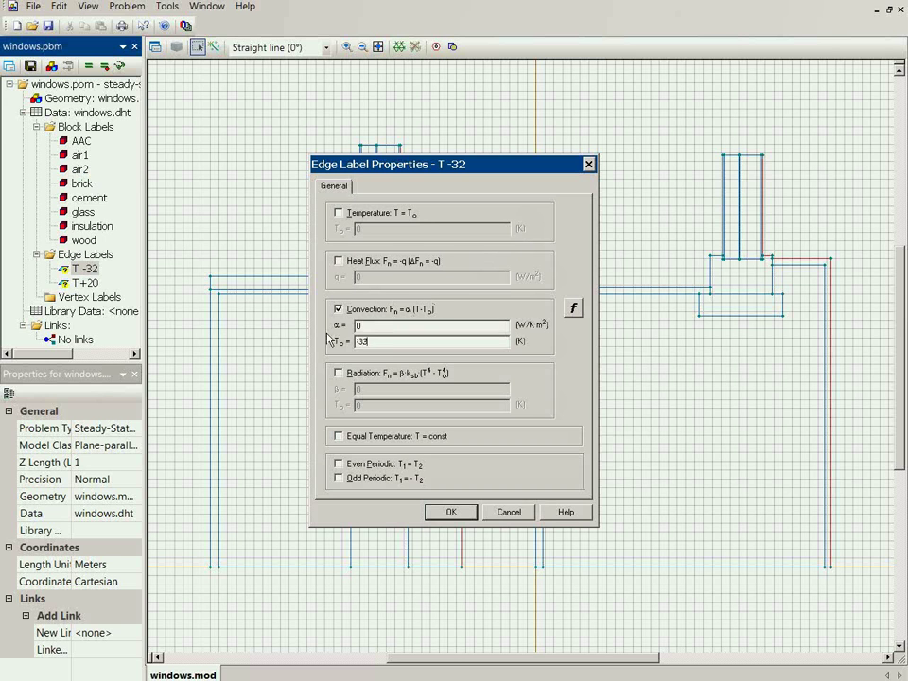
double_click(373, 325)
key(Return)
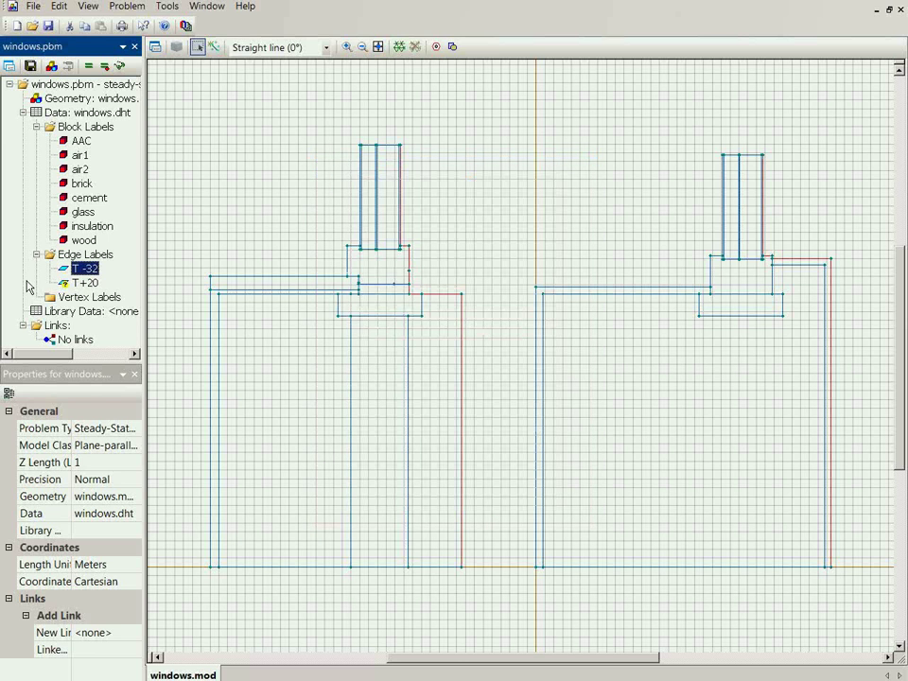
Step: Enable convection for the T+20 edge label with an ambient temperature of 20 and a heat transfer coefficient written as a reciprocal
click(74, 284)
double_click(74, 284)
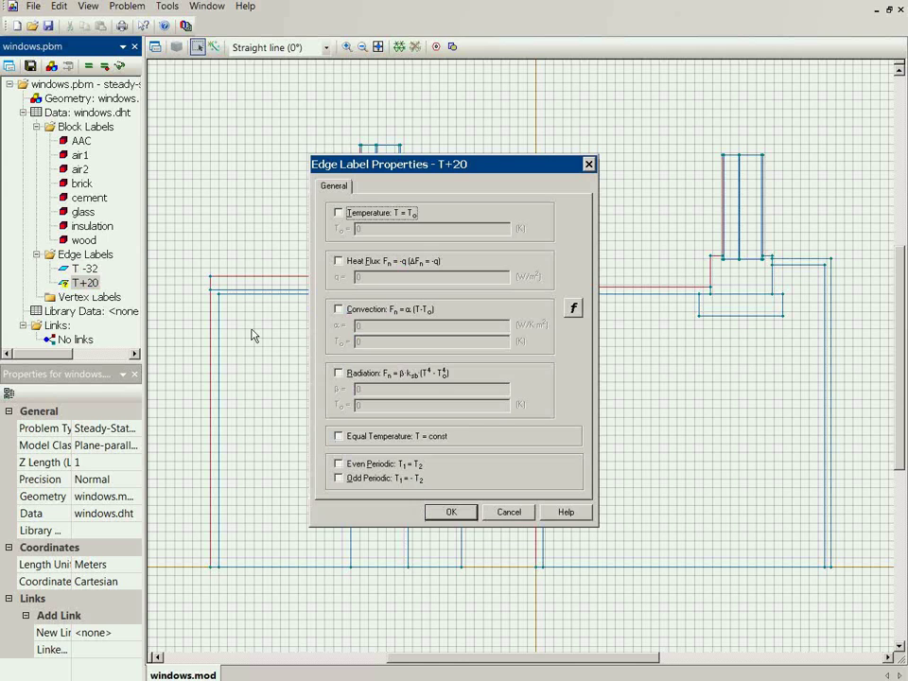
click(339, 309)
double_click(365, 326)
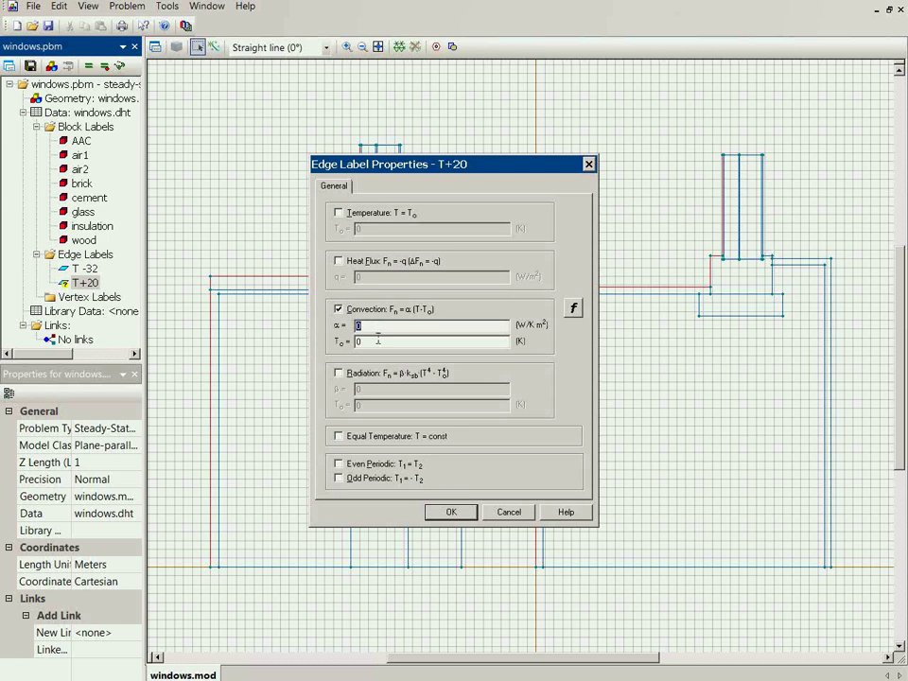
double_click(383, 342)
text(20)
key(shift+Tab)
text(1/)
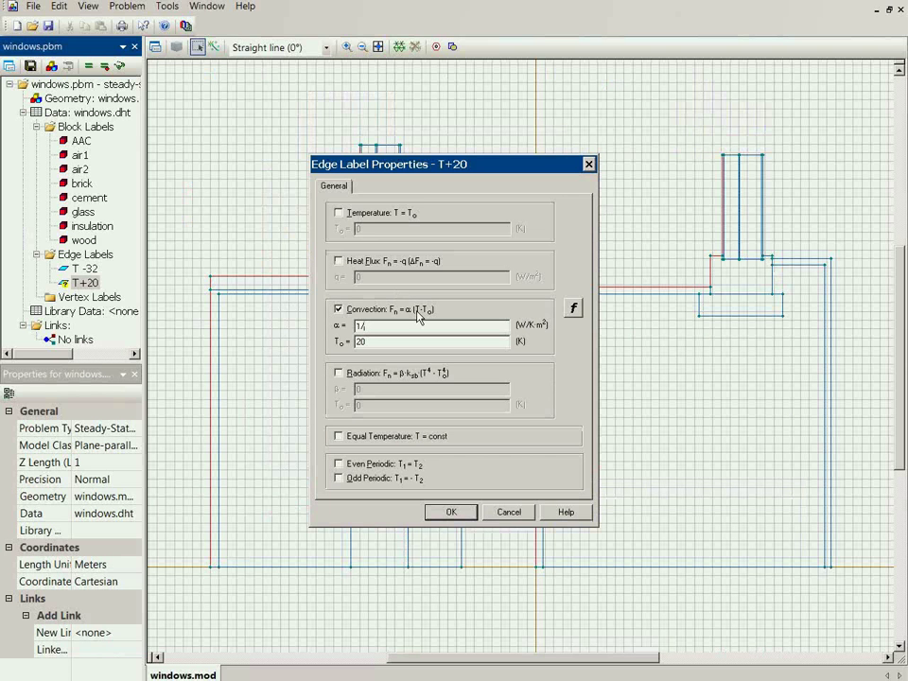
text(0.)
key(Return)
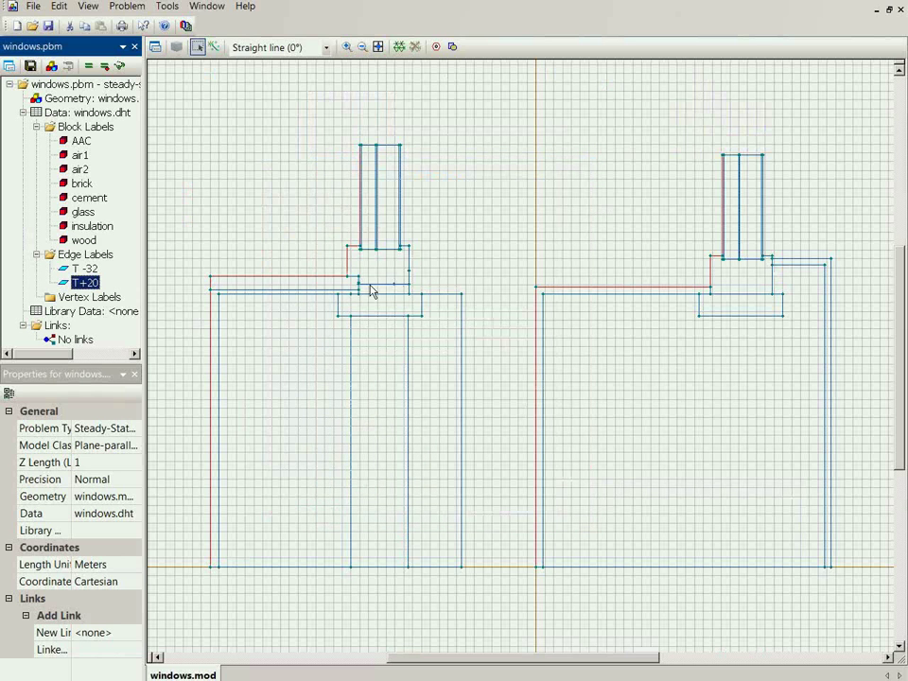
Step: Mesh all labelled blocks of both wall sections and try to solve the saved problem
click(248, 174)
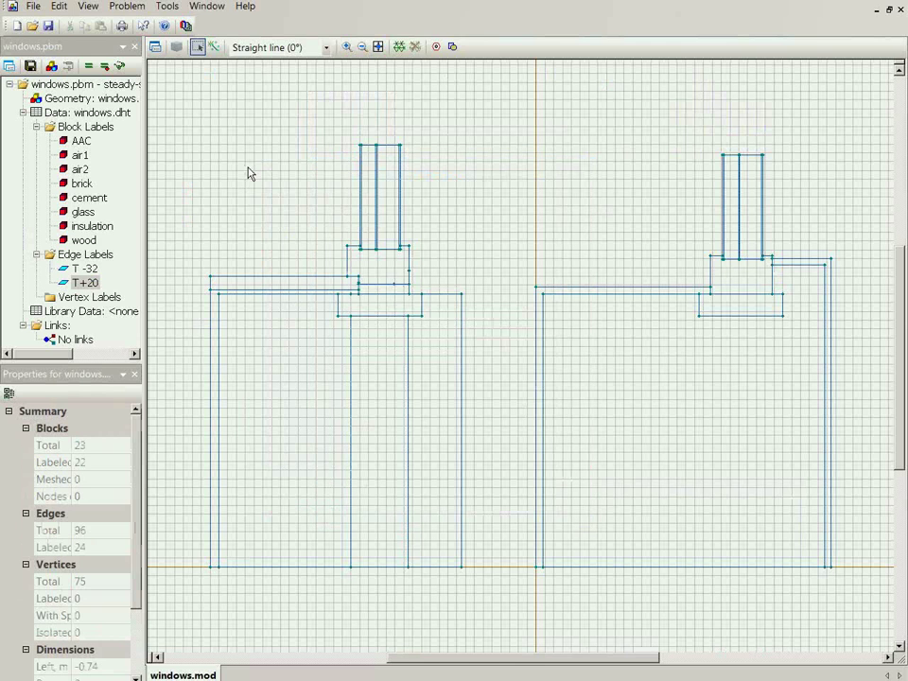
click(396, 46)
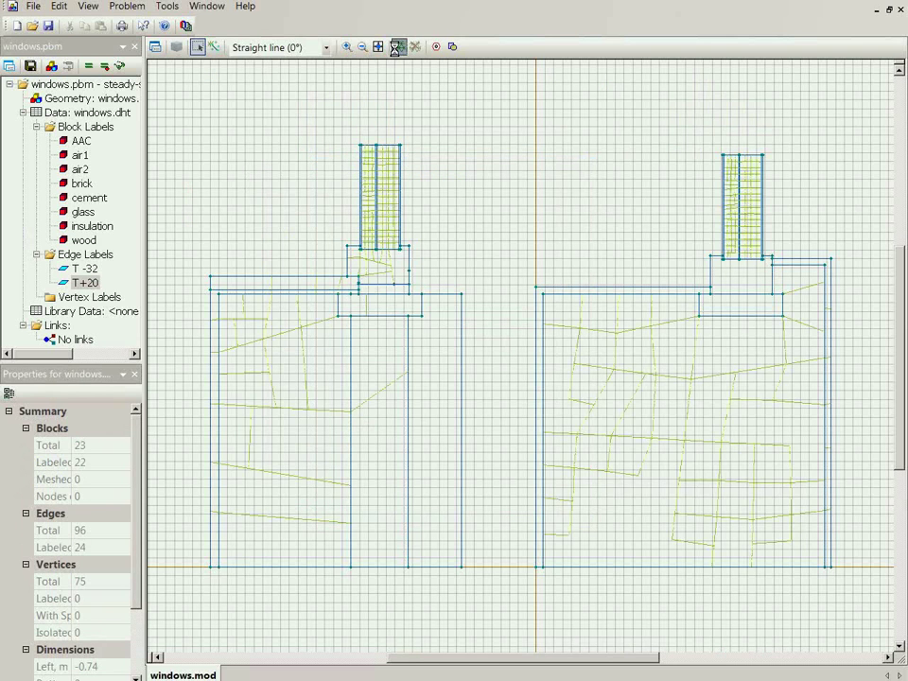
click(32, 65)
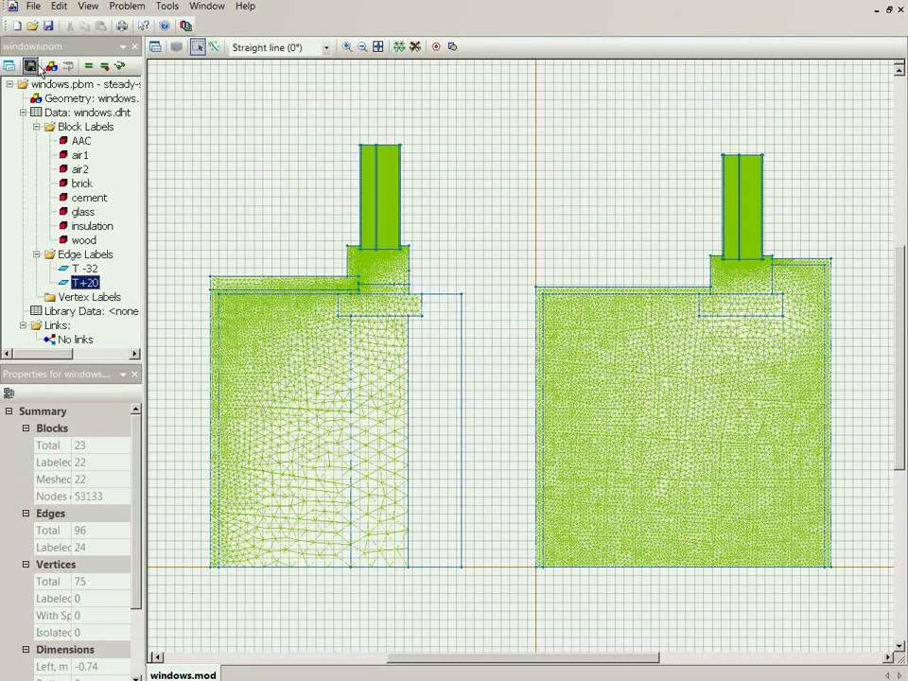
click(93, 68)
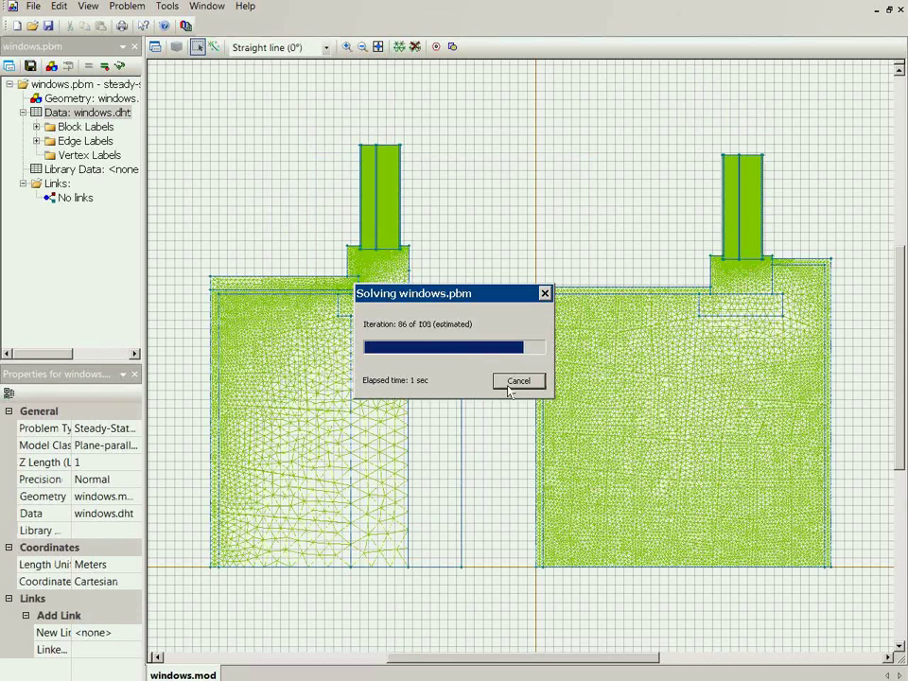
click(587, 383)
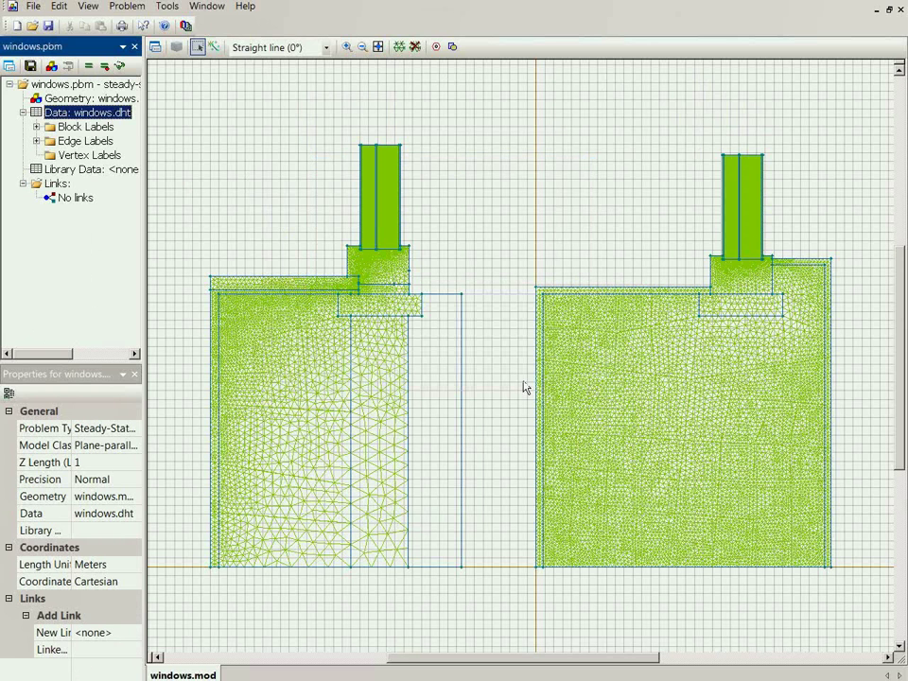
Step: Label the unmeshed outer block of the first wall section plaster and define the thermal conductivity of that label
click(434, 367)
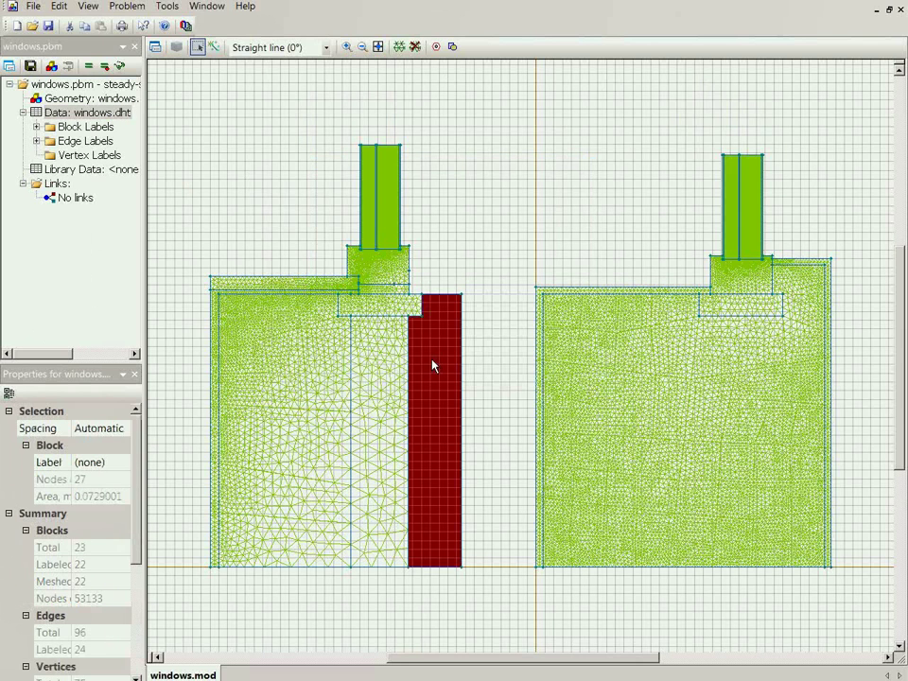
click(161, 52)
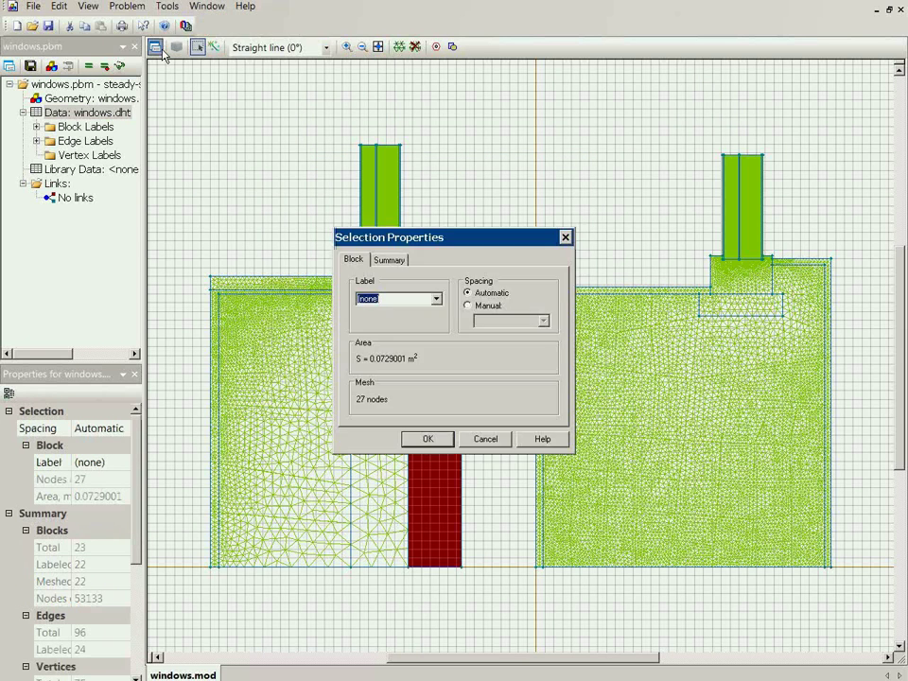
text(plaster)
key(Return)
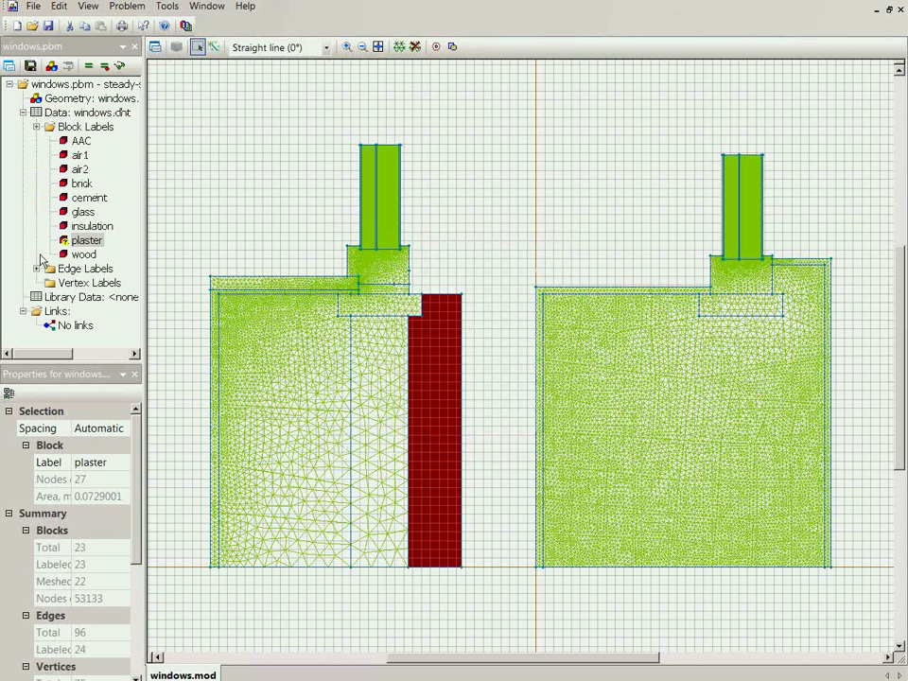
double_click(76, 243)
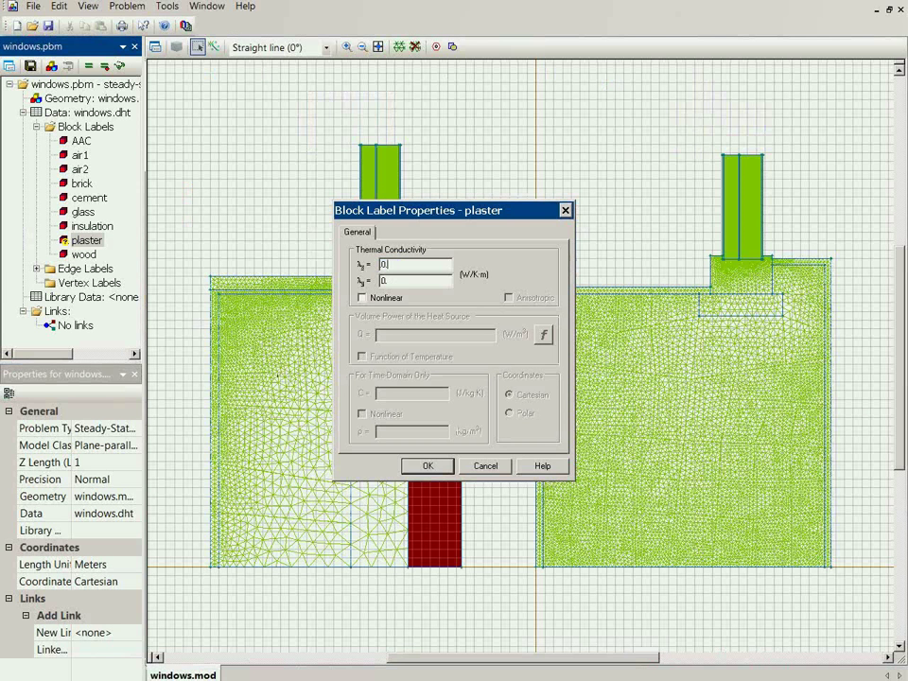
key(Return)
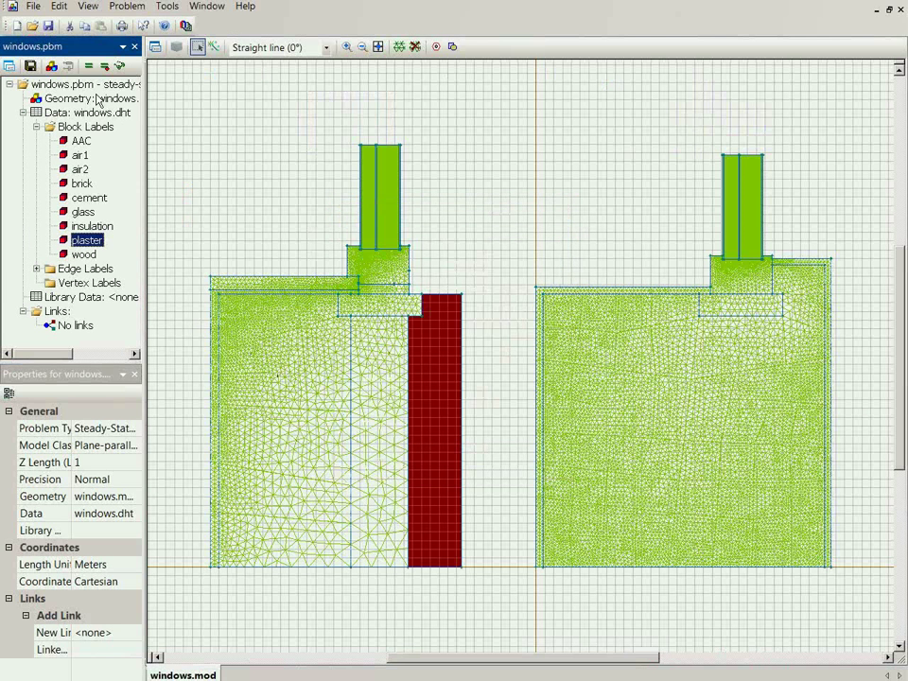
Step: Mesh the remaining plaster block and solve the problem, opening the temperature field results
click(400, 46)
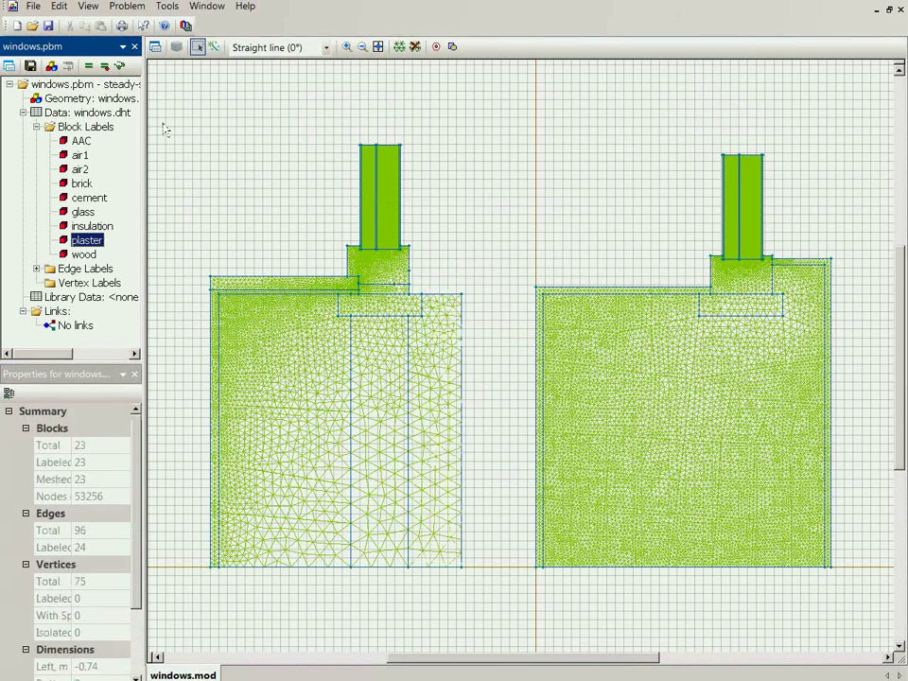
click(88, 65)
key(Return)
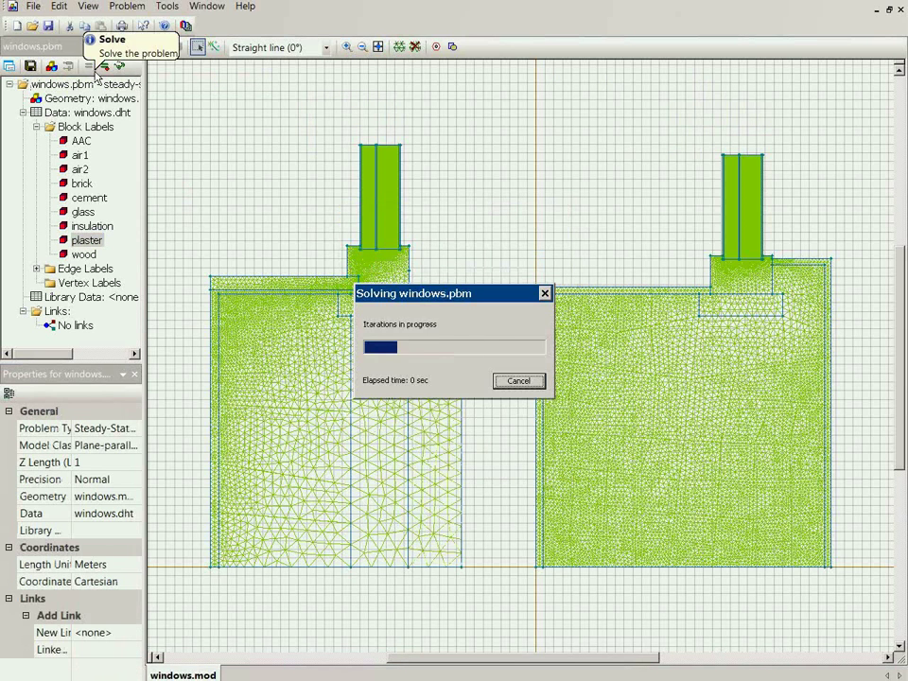
click(495, 379)
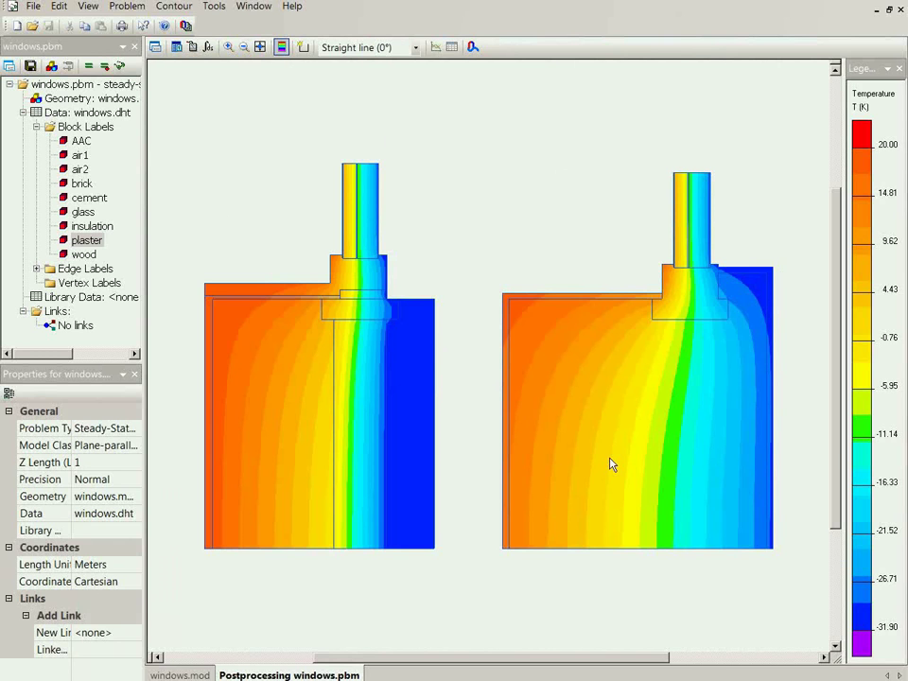
Step: Replace the temperature colour map in the field picture with isotherms at a scale of 4 K
click(155, 47)
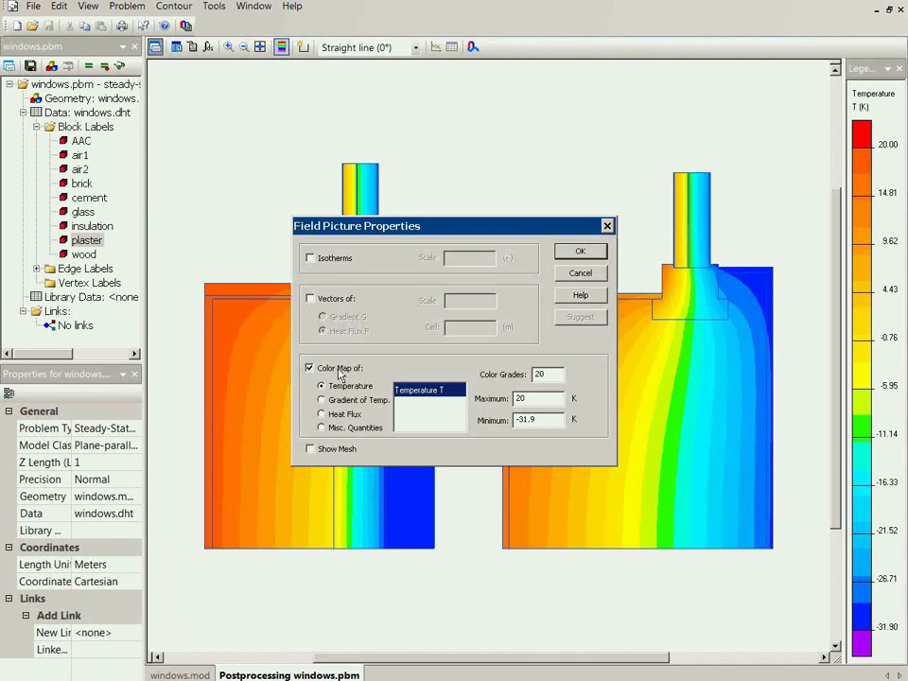
click(334, 258)
click(453, 257)
text(3)
drag(455, 256, 437, 257)
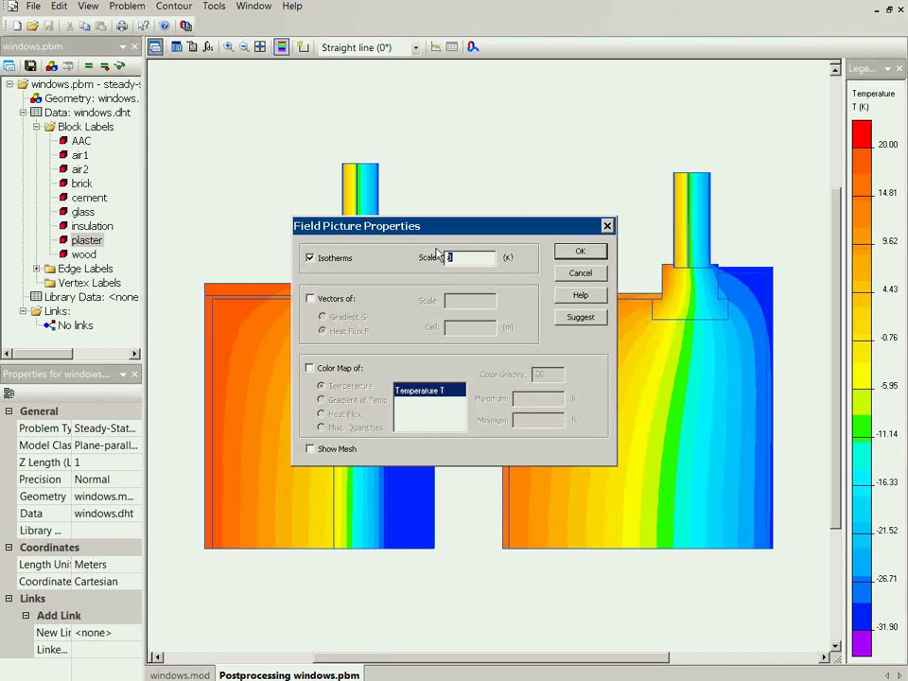
text(2)
drag(452, 256, 426, 256)
text(4)
click(574, 254)
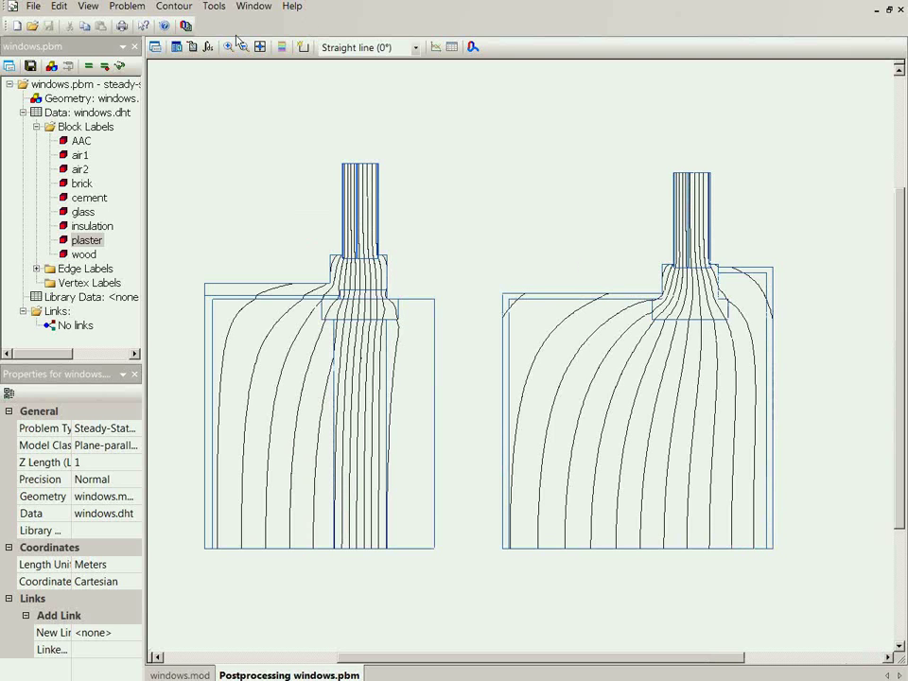
Step: Build a contour from the outdoor-side edges of the first section, running from the outer wall face up along the window frame and glass
click(305, 48)
click(434, 394)
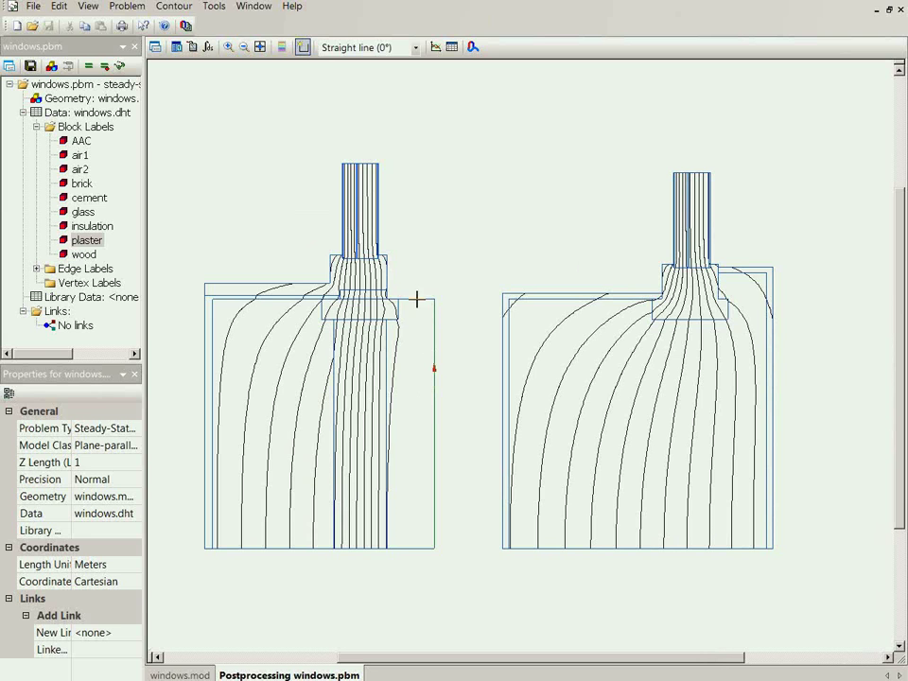
click(384, 292)
click(228, 46)
drag(362, 239, 439, 325)
click(302, 46)
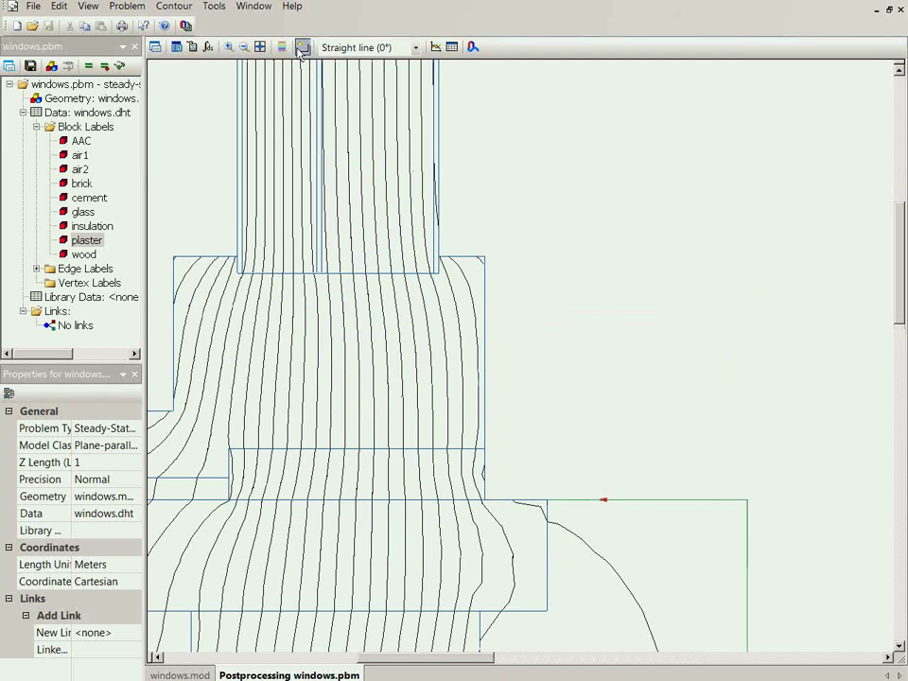
click(485, 476)
click(482, 404)
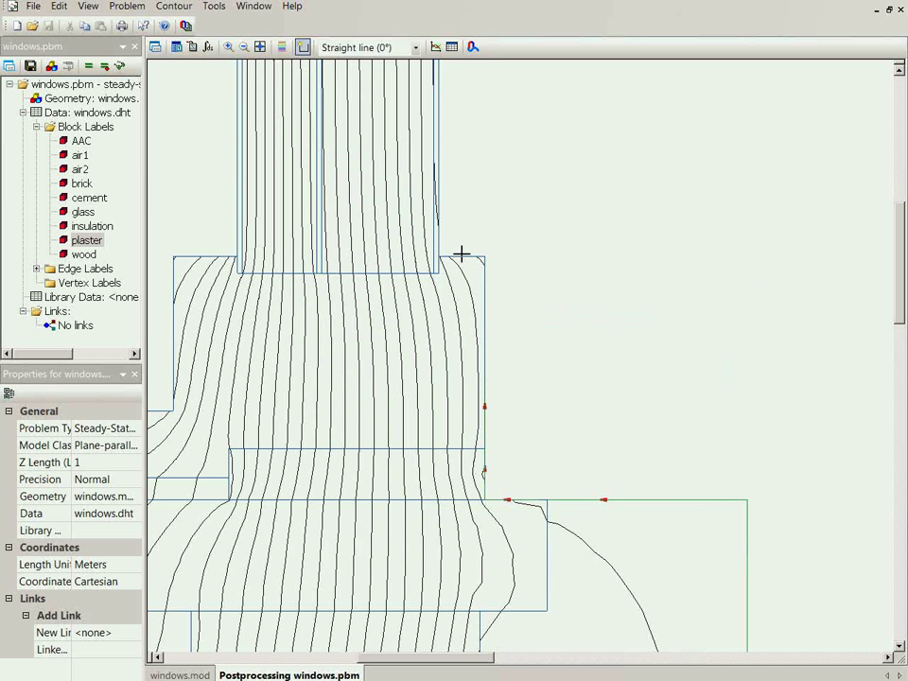
click(485, 295)
click(457, 257)
click(267, 47)
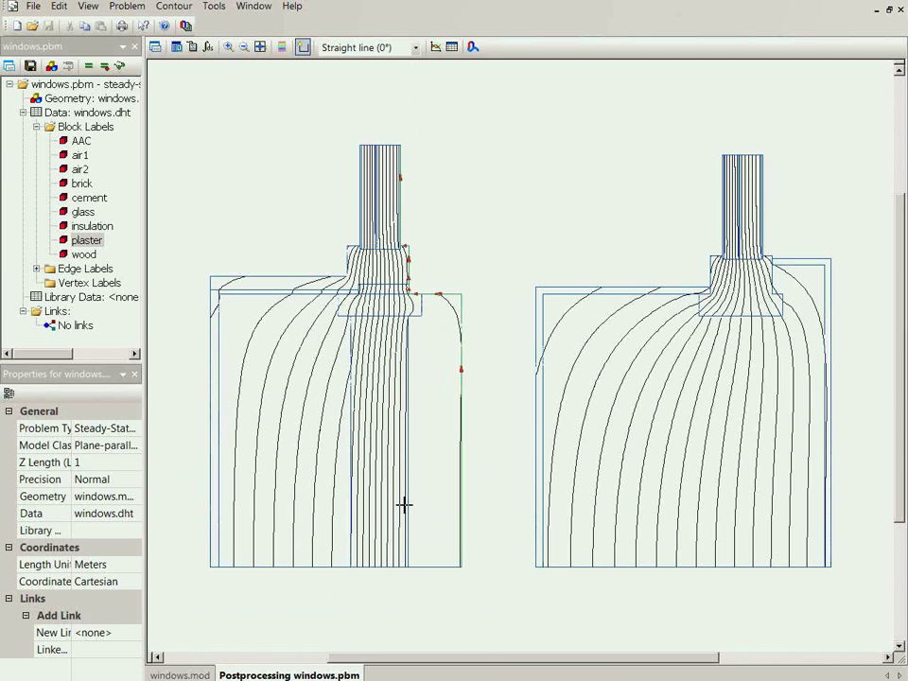
Step: Calculate the heat flux through the contour with the integral calculator and select the resulting value
click(208, 48)
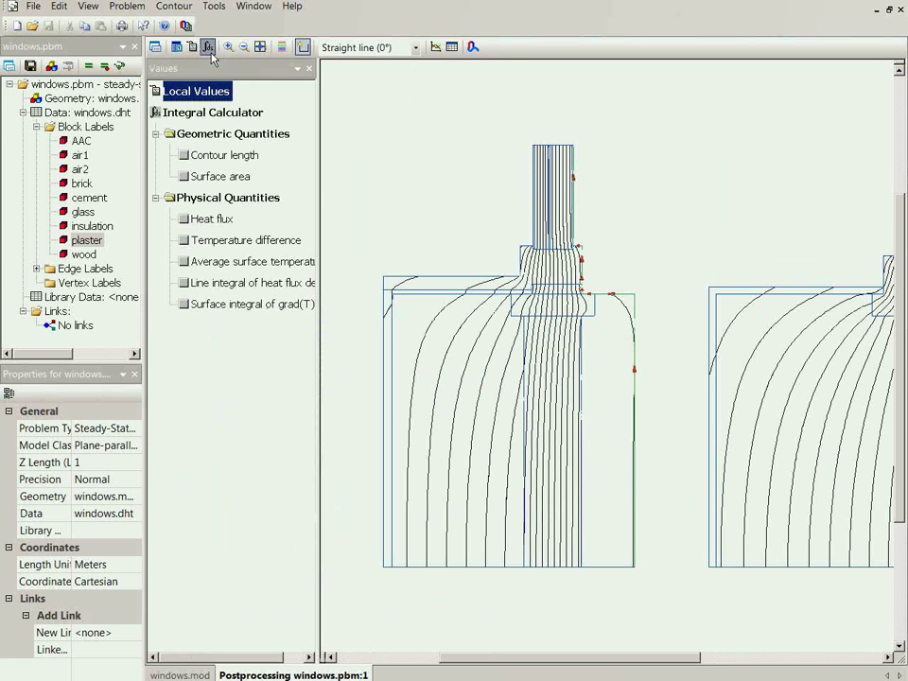
click(184, 219)
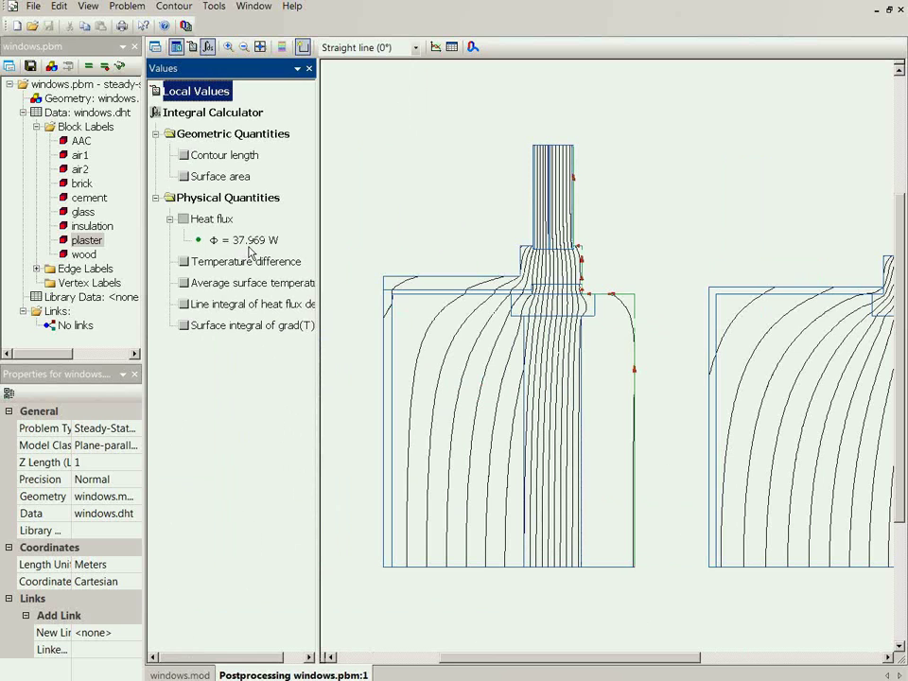
click(247, 240)
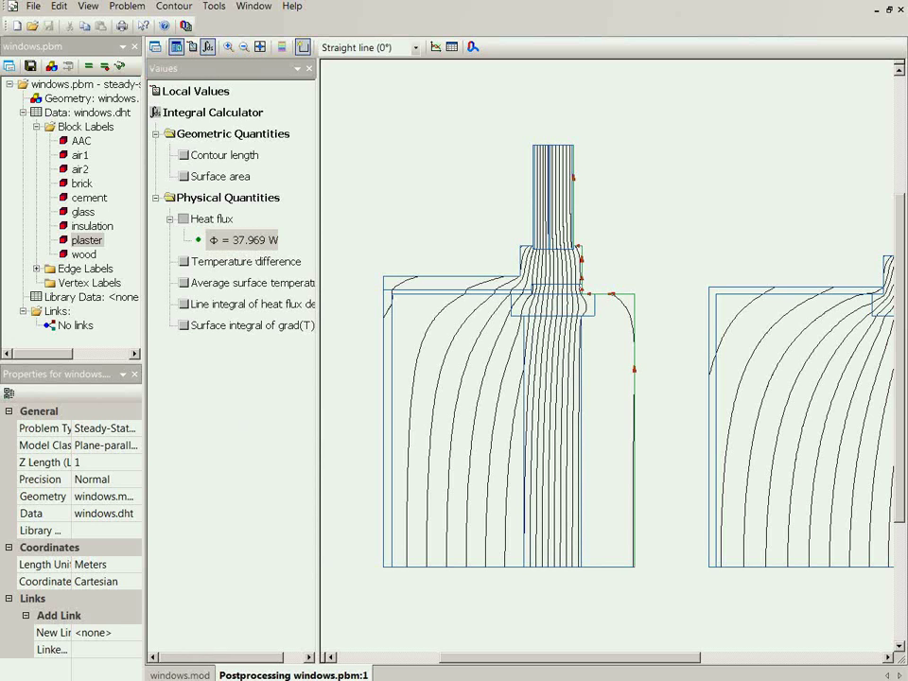
Step: Switch to Notepad and record the contour's heat flux there as F 37.969 W
key(alt+Tab)
key(alt+Tab)
click(232, 243)
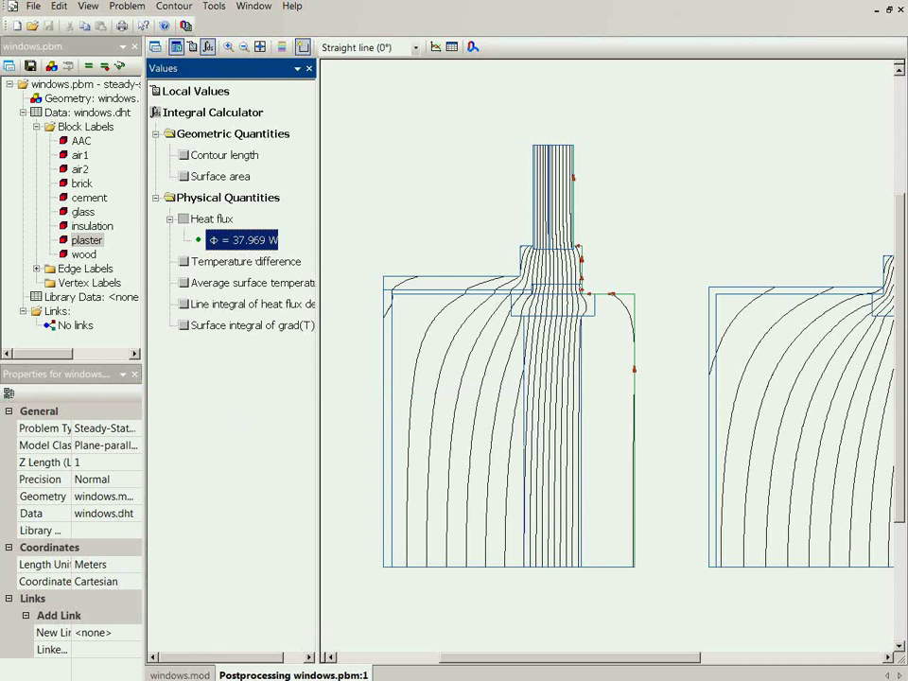
key(alt+Tab)
text(F	37.969	W)
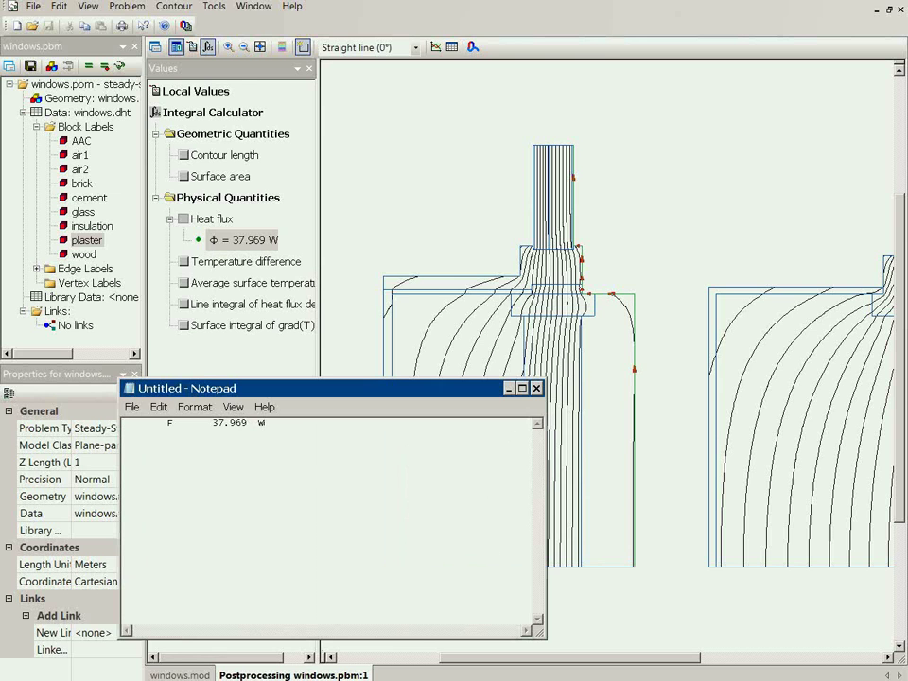
Step: Return to the field results and clear the contour around the first wall section
click(365, 71)
click(174, 6)
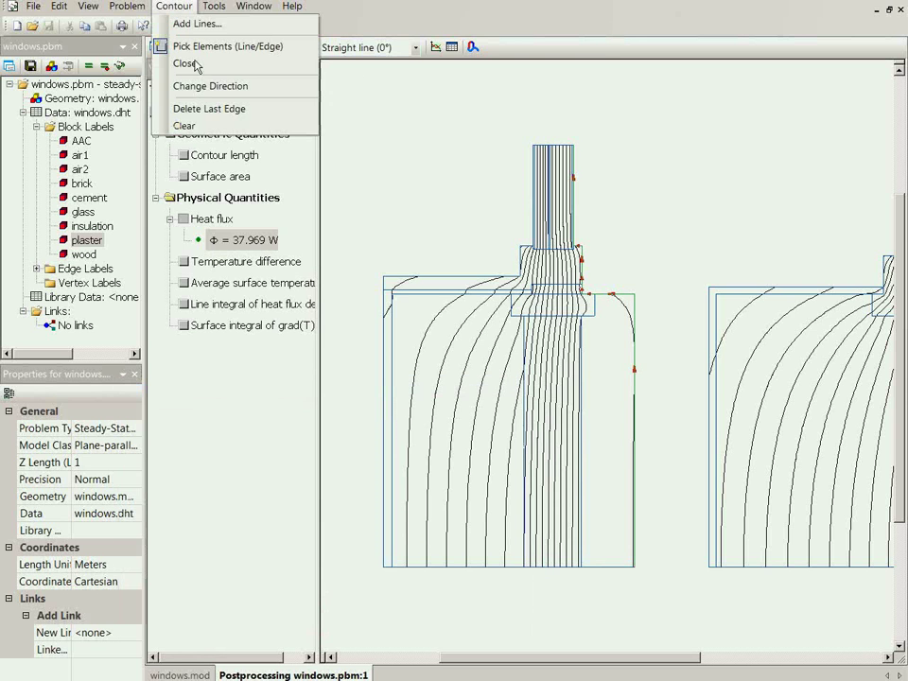
click(190, 125)
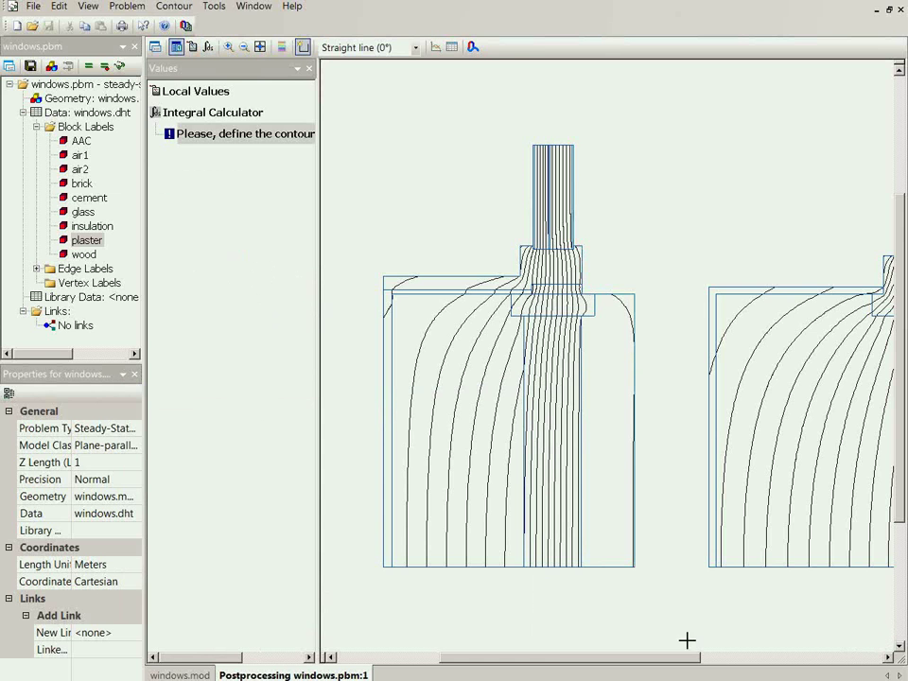
drag(630, 660, 745, 663)
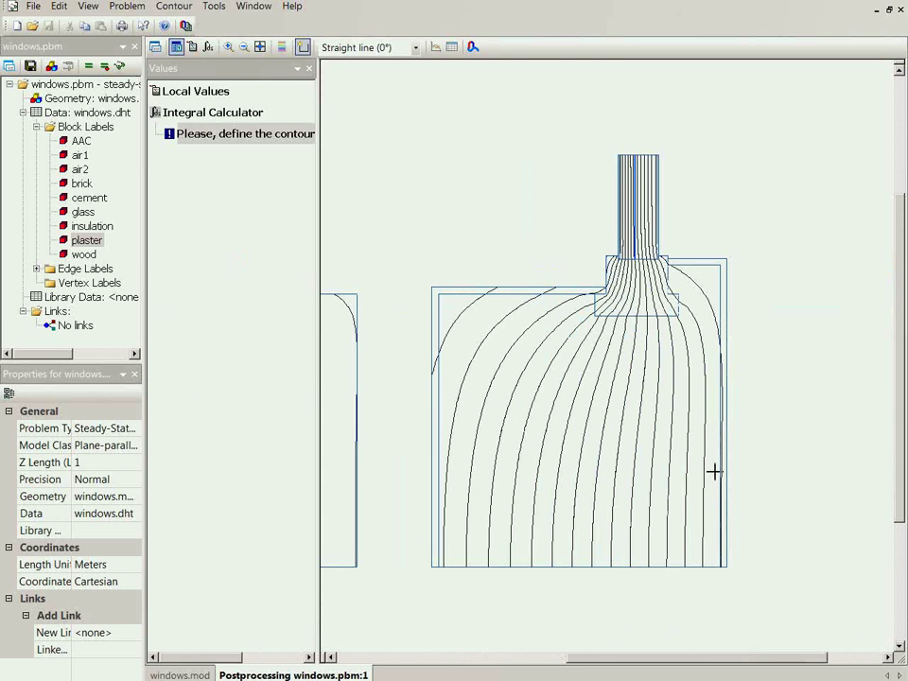
Step: Build a contour from the outdoor-side edges of the second section, running from the outer wall face up along the window frame and glass
click(727, 462)
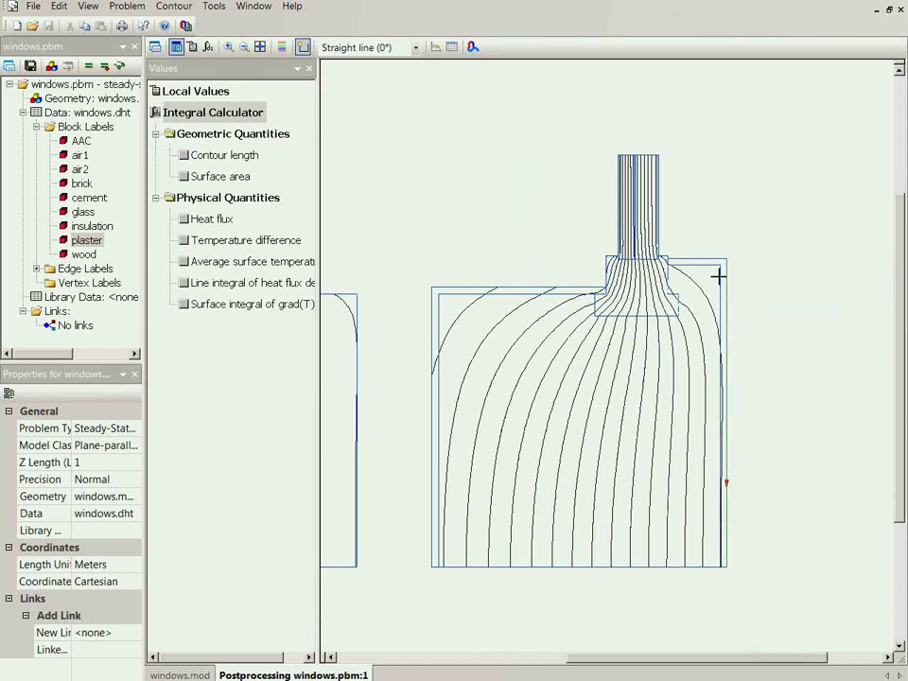
click(690, 258)
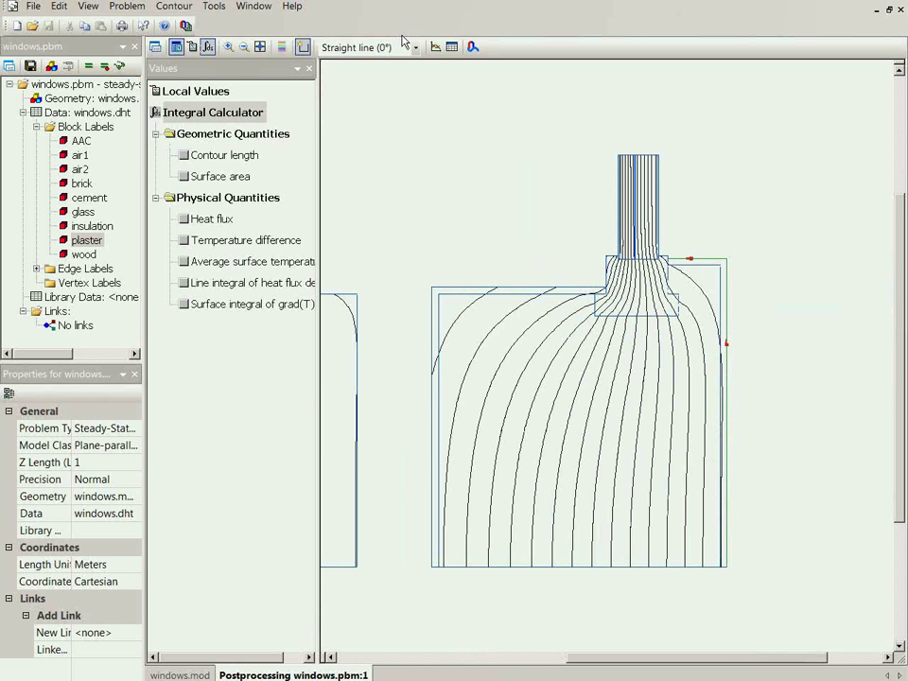
click(228, 47)
drag(620, 163, 729, 307)
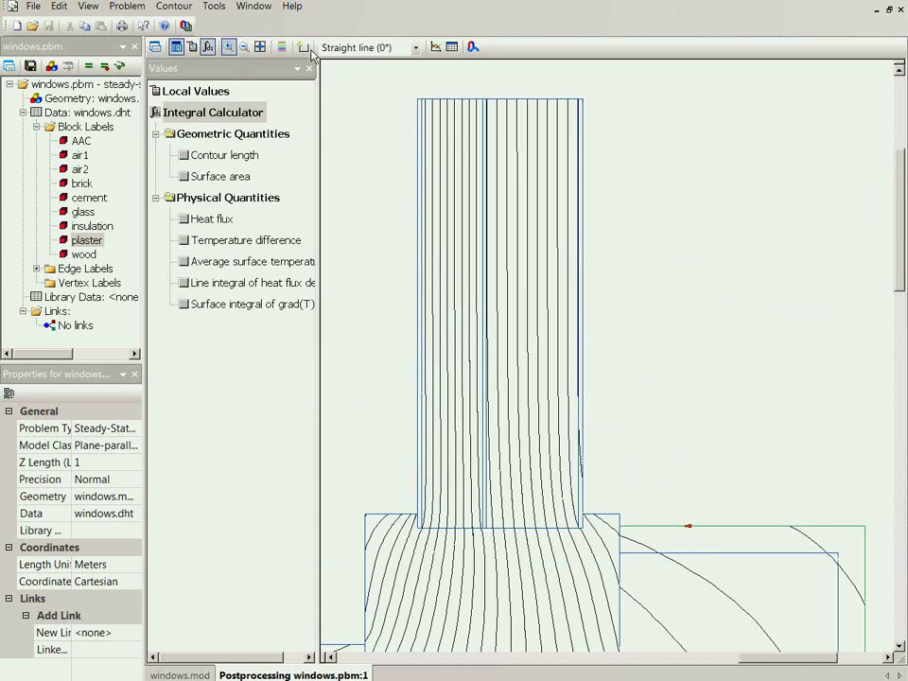
click(228, 46)
click(303, 47)
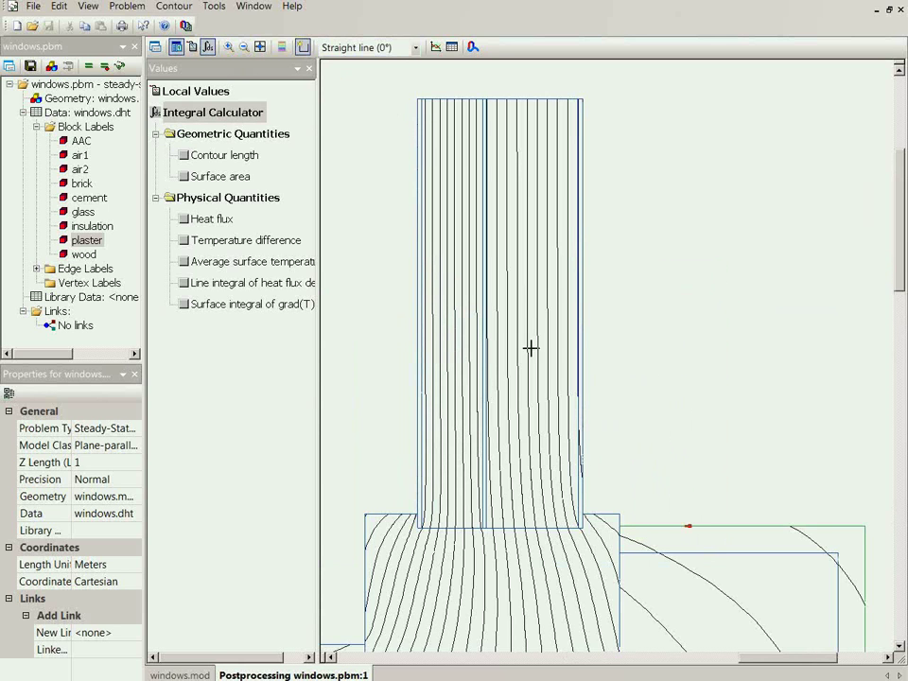
click(599, 502)
click(583, 209)
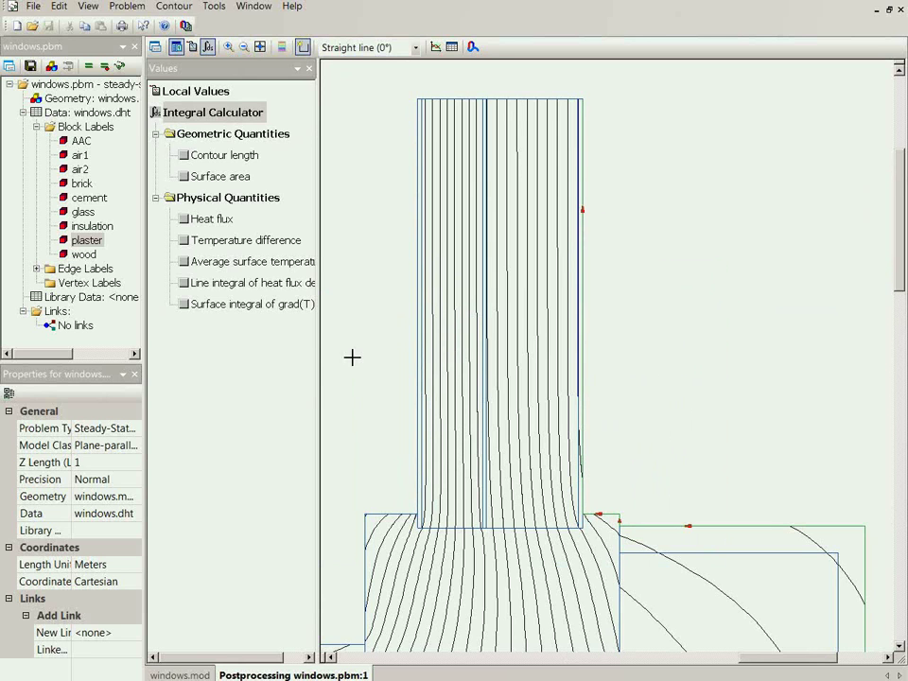
Step: Calculate the heat flux through the second section's contour and record it in Notepad as F 69.117 W on the second line
click(186, 219)
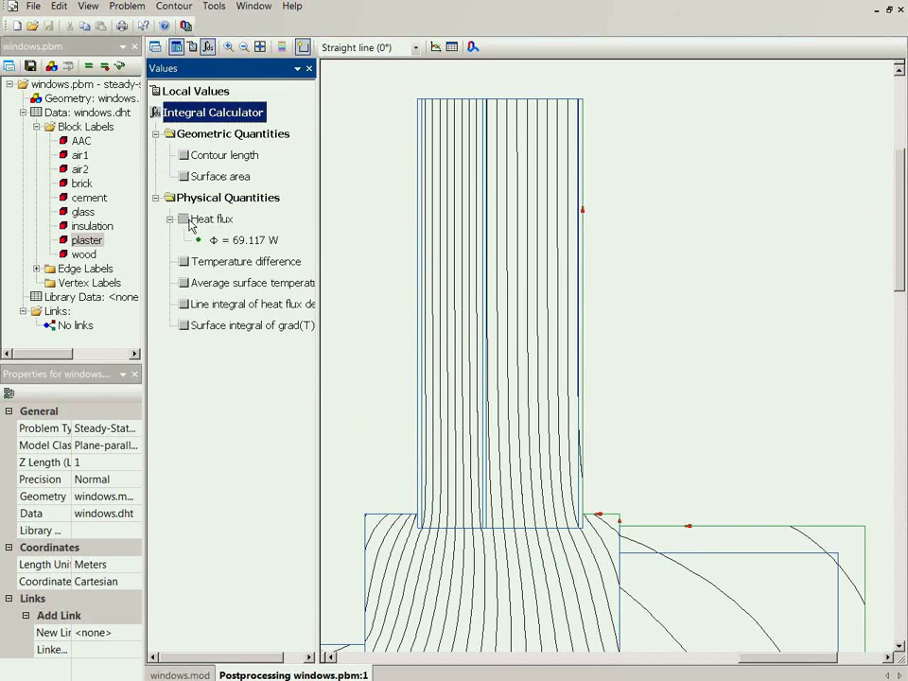
click(246, 241)
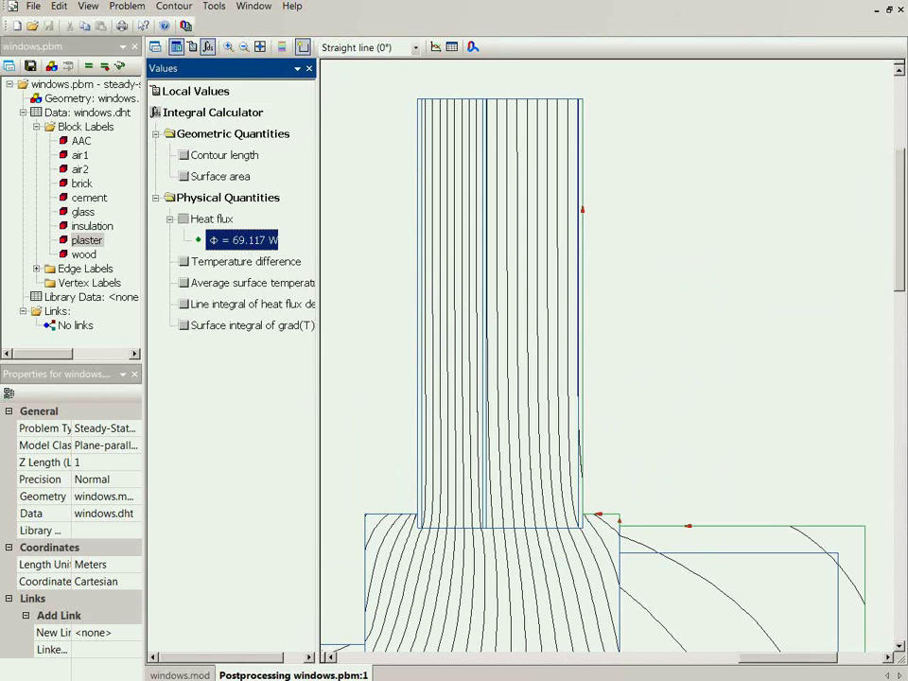
key(alt+Tab)
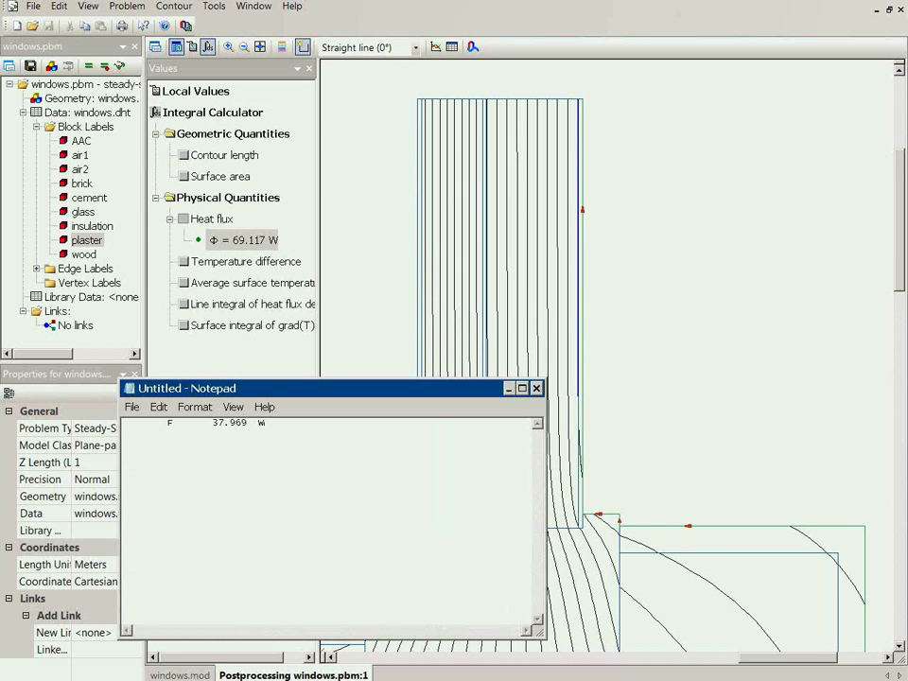
text(F	69.117	W)
Step: Label the 37.969 W entry "- modern" and the 69.117 W entry "- old style" in the notes
text(- modern)
key(Down)
key(Tab)
text(- old; style)
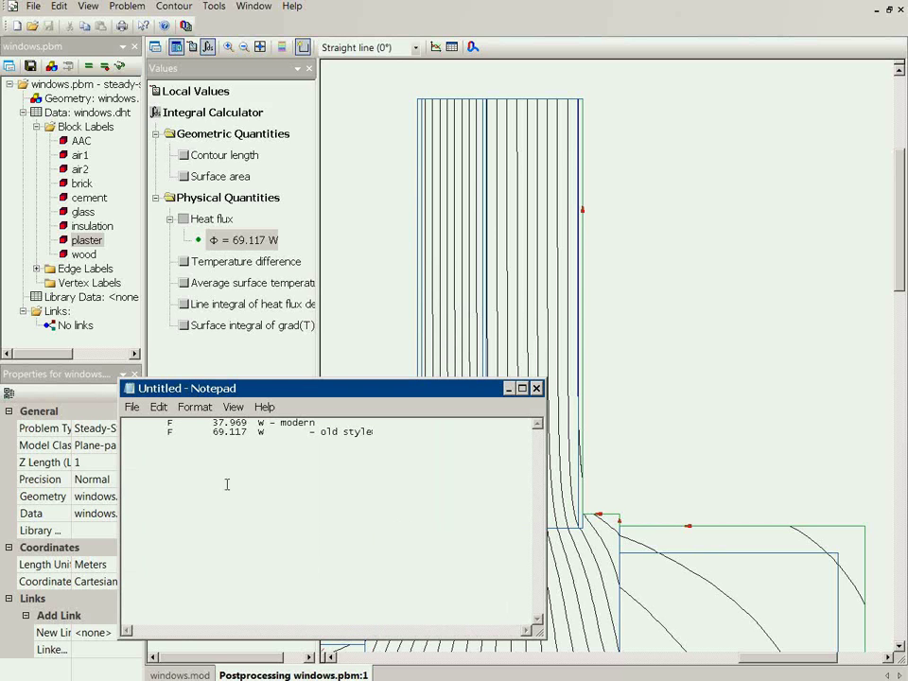